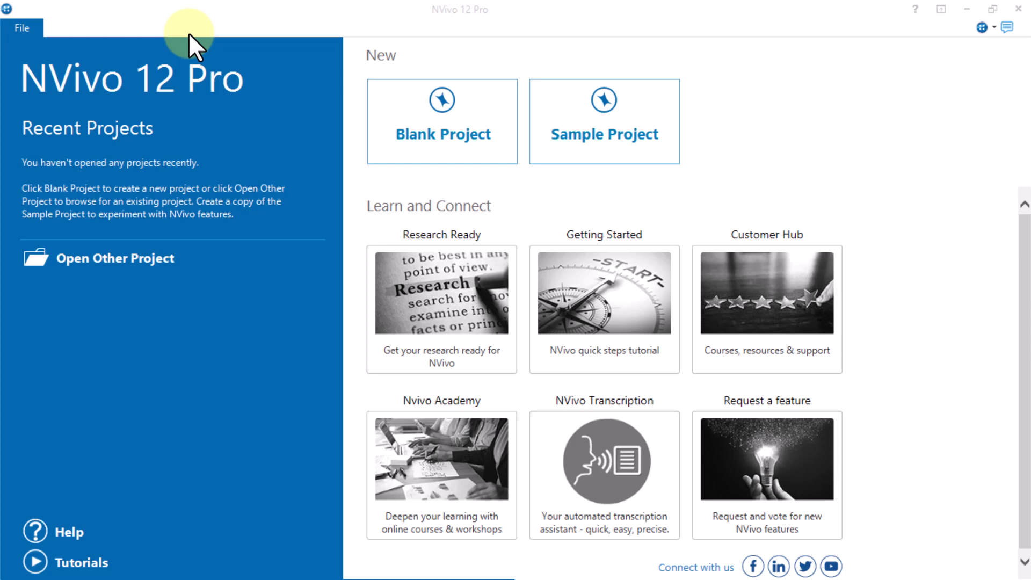
Step: Create a blank project titled "Test Project" and close its Quick Start Steps page
left_click(450, 135)
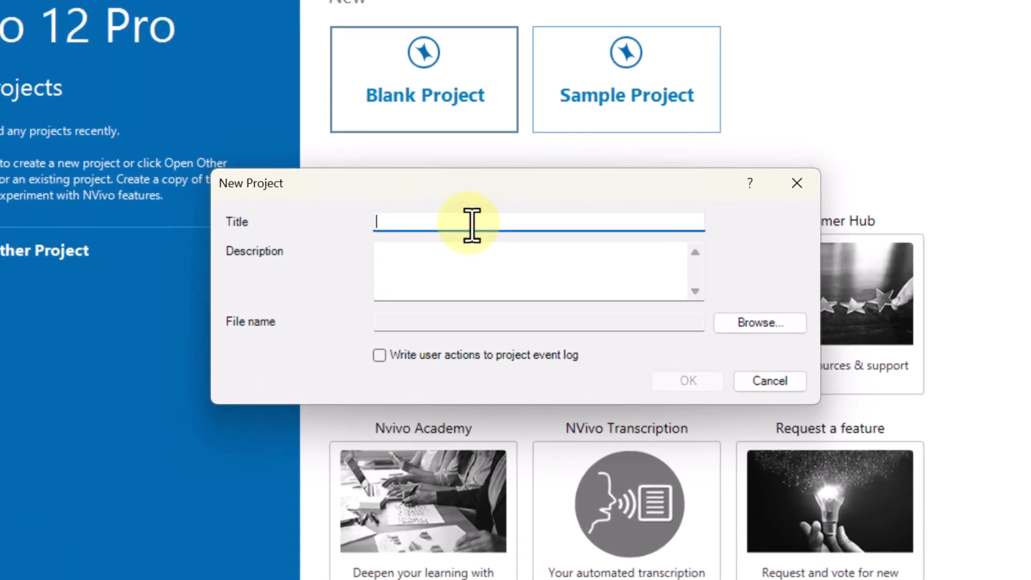
type("T")
type("est ")
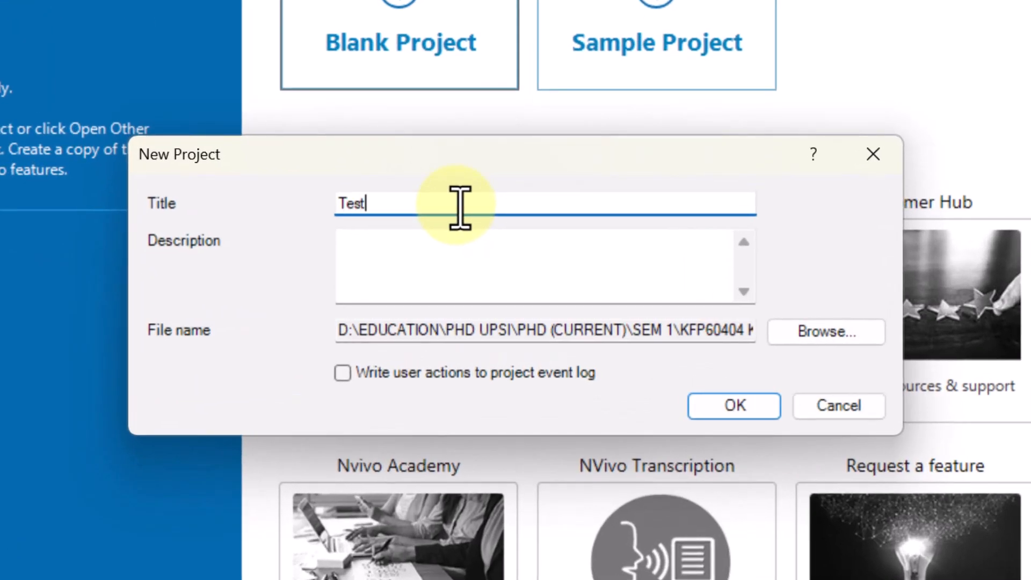
type("Project")
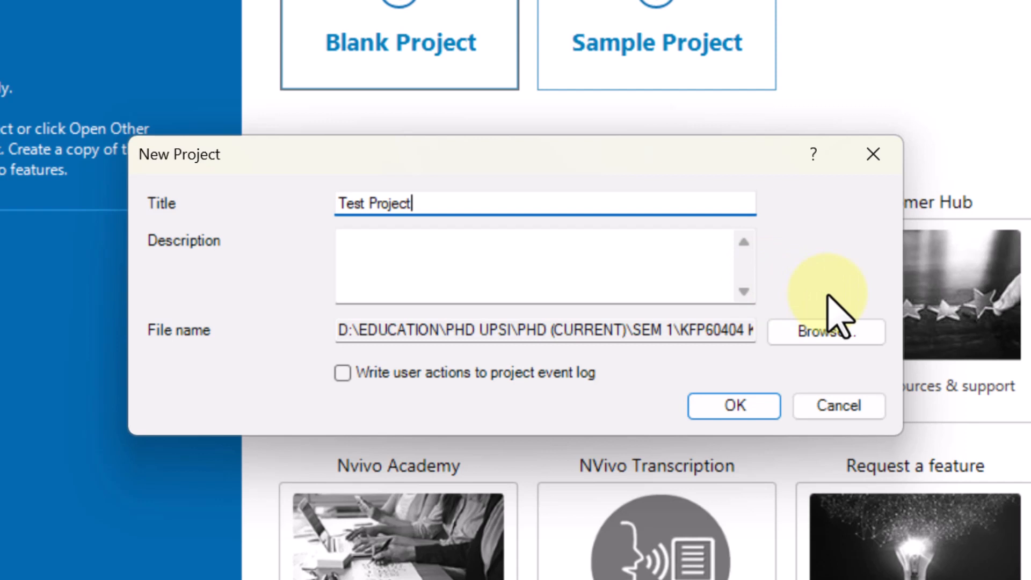
left_click(745, 407)
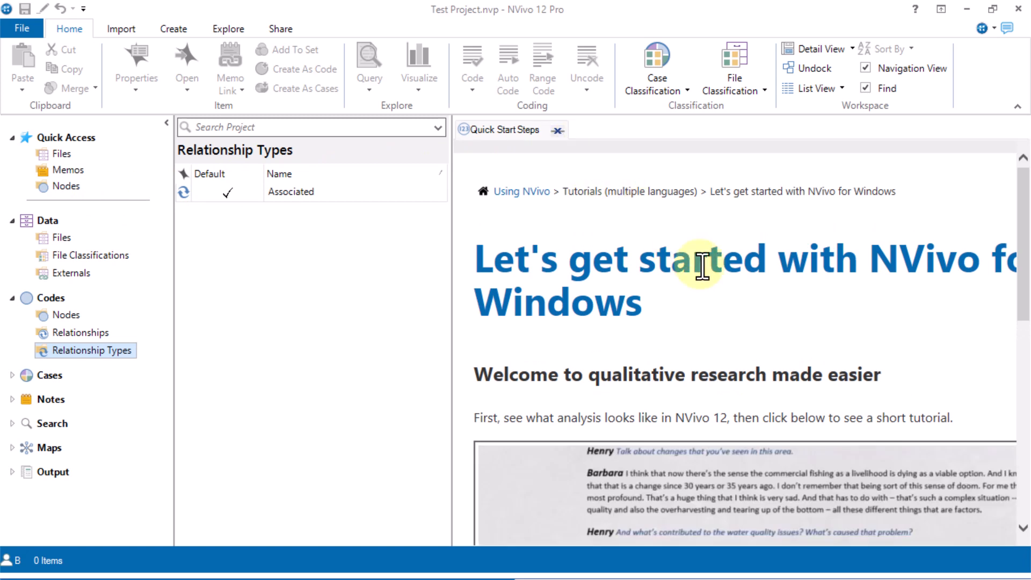
left_click(556, 130)
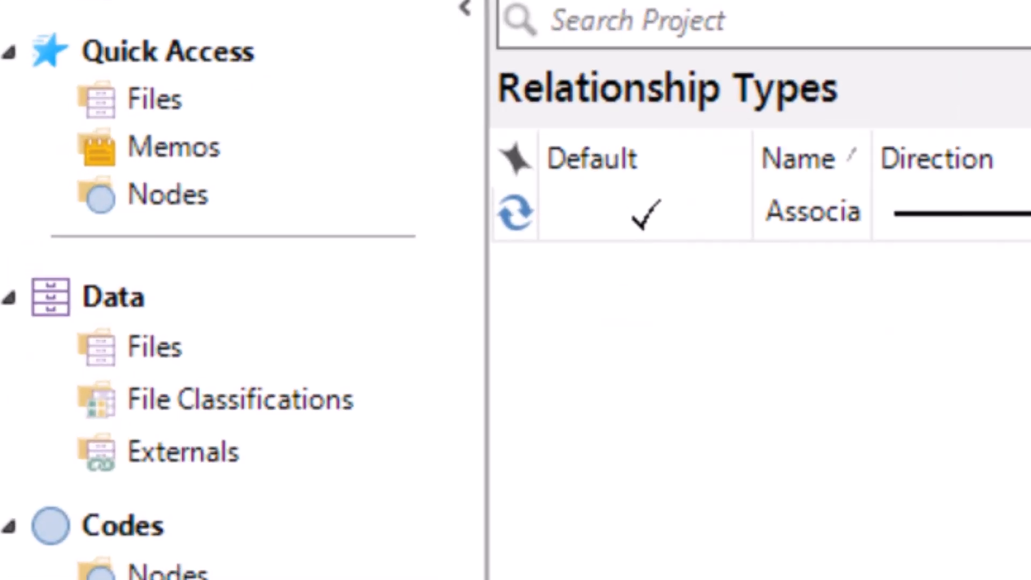
Step: Collapse the Data and Codes groups in the project navigation
left_click(163, 328)
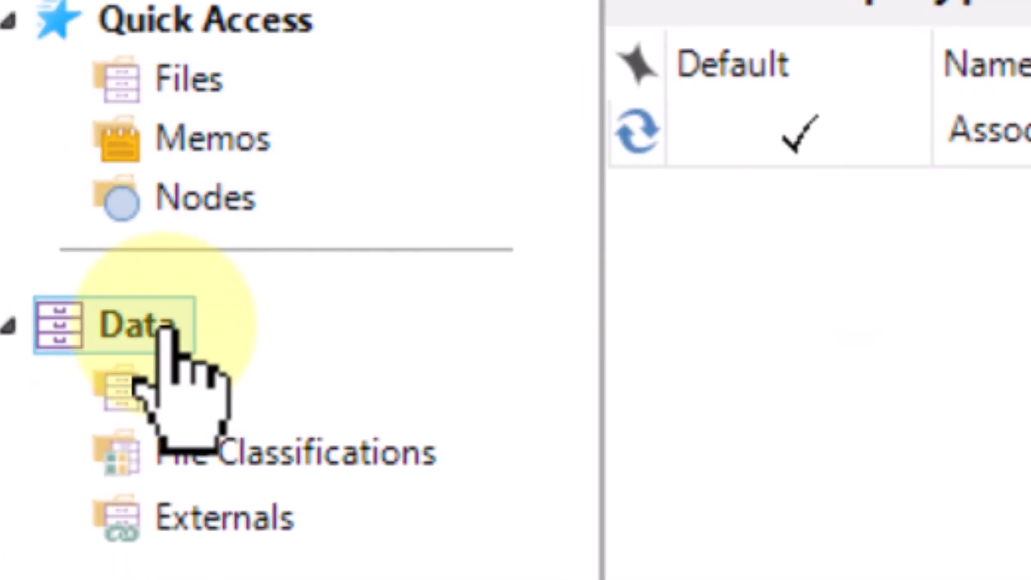
left_click(165, 329)
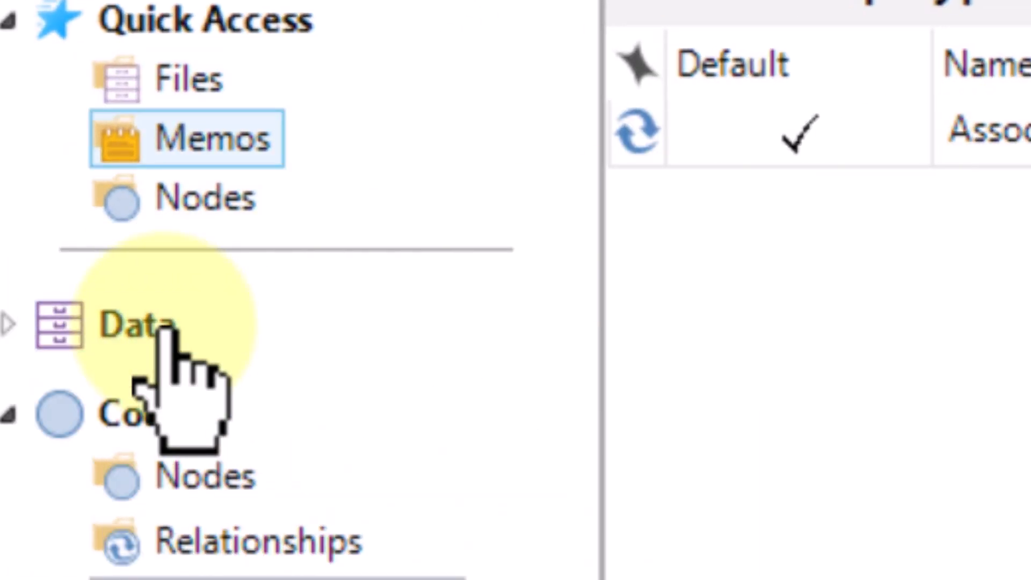
left_click(6, 415)
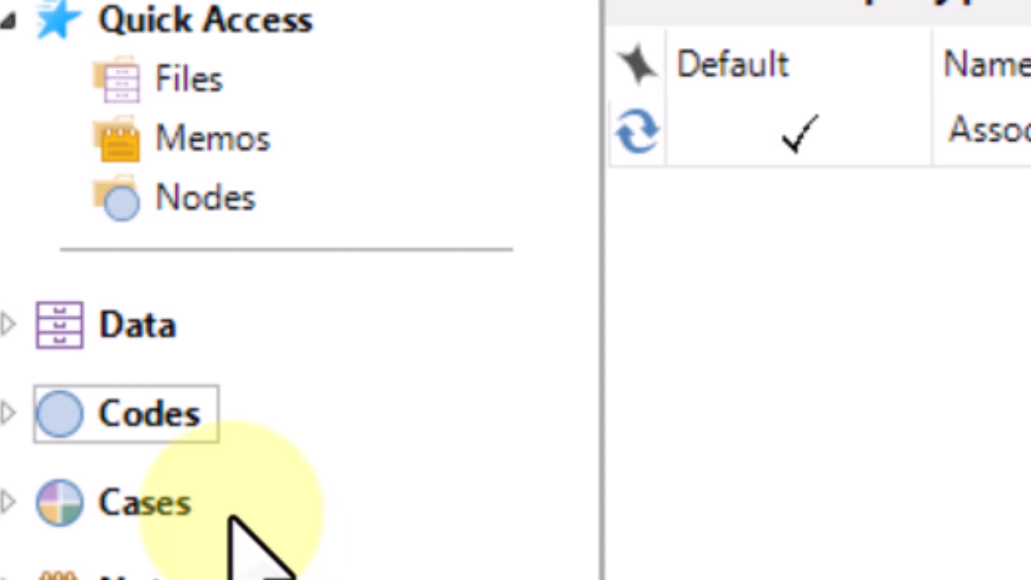
left_click(148, 421)
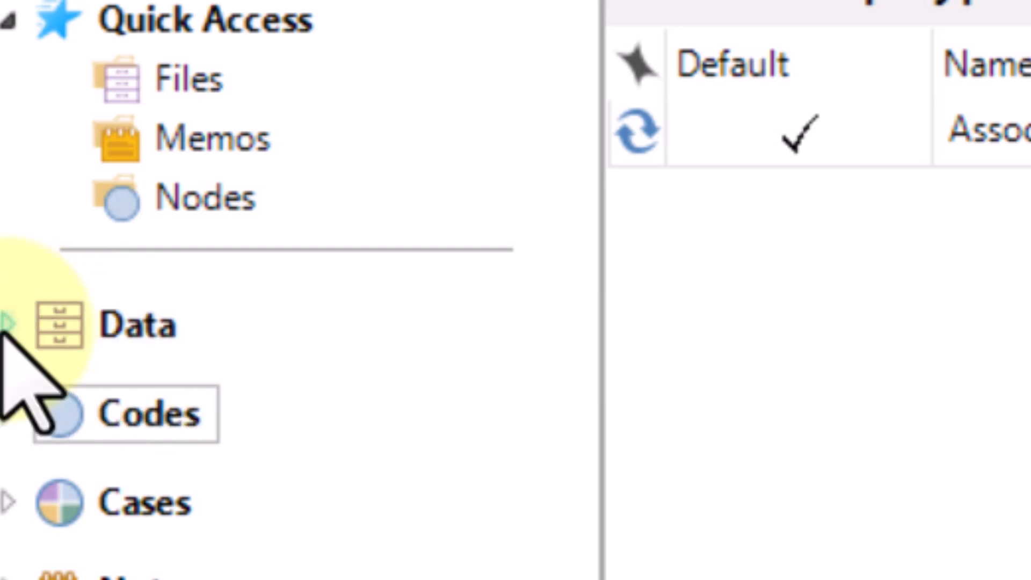
Step: Expand the Data group, look through its File Classifications and Externals entries, and view the Files folder
left_click(7, 324)
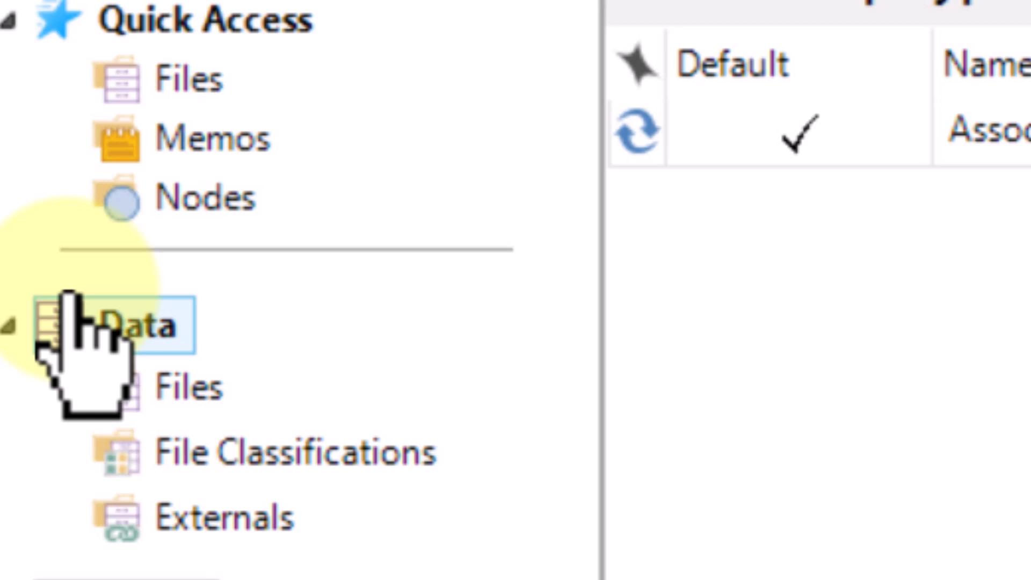
key("Down")
key("Down")
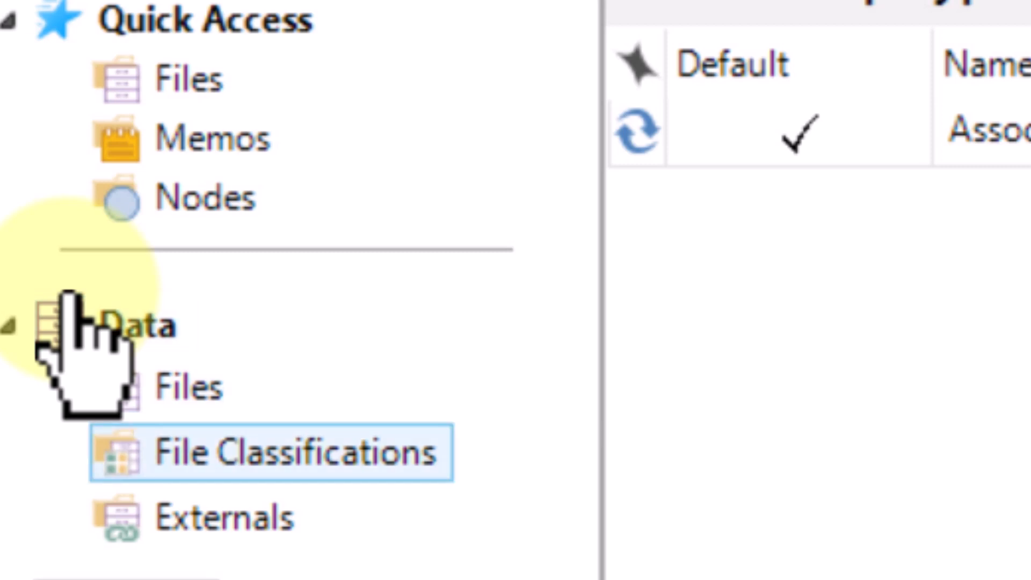
left_click(220, 524)
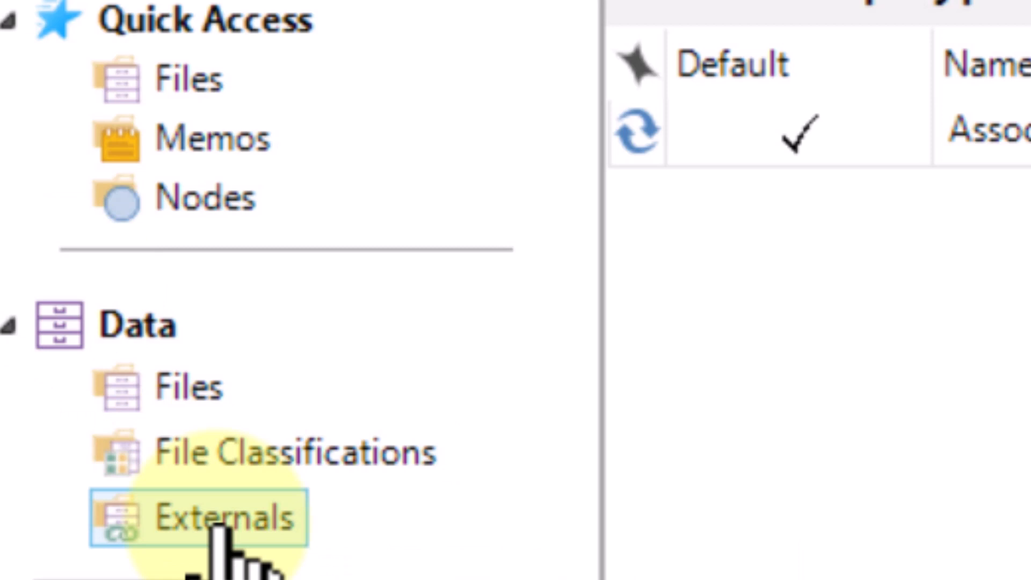
key("Up")
left_click(195, 395)
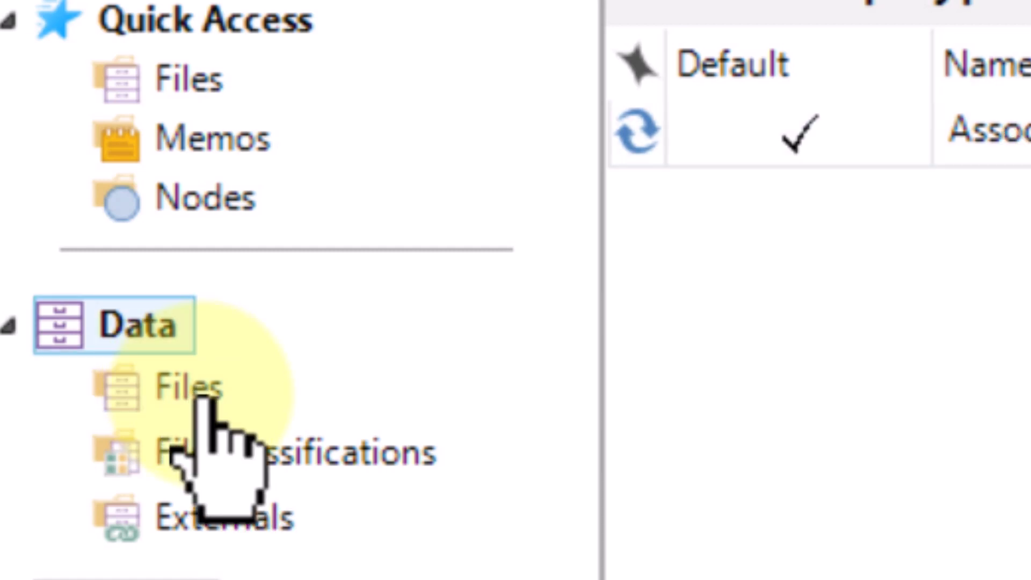
left_click(196, 392)
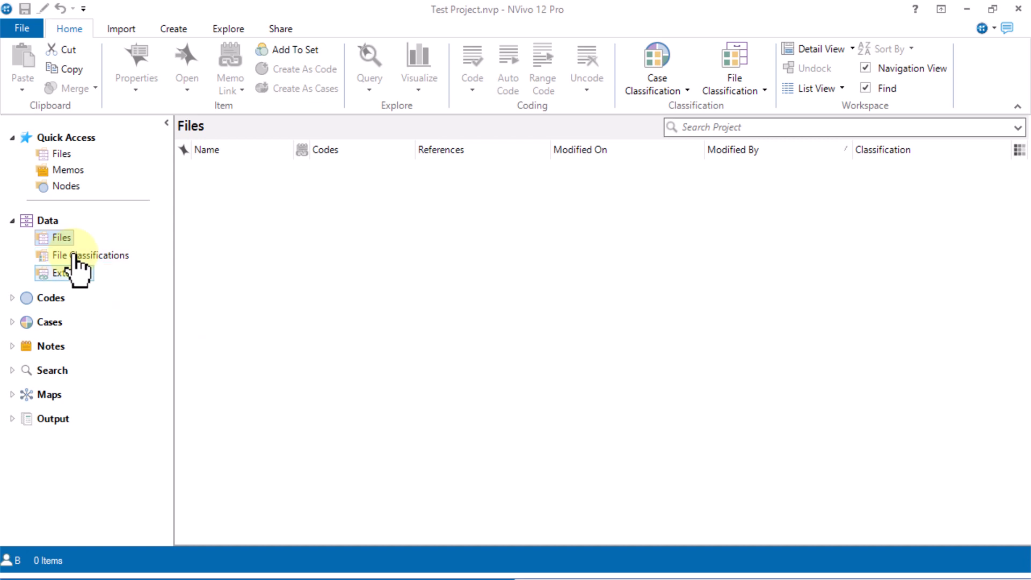
mouse_move(76, 256)
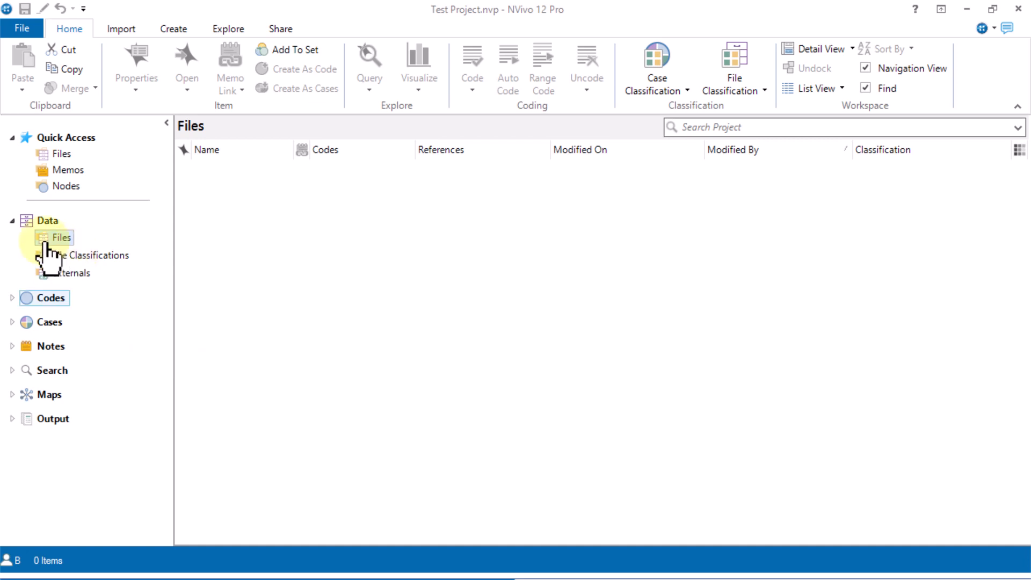
Step: Collapse the Data group and examine the Nodes folder within the Codes group
left_click(10, 222)
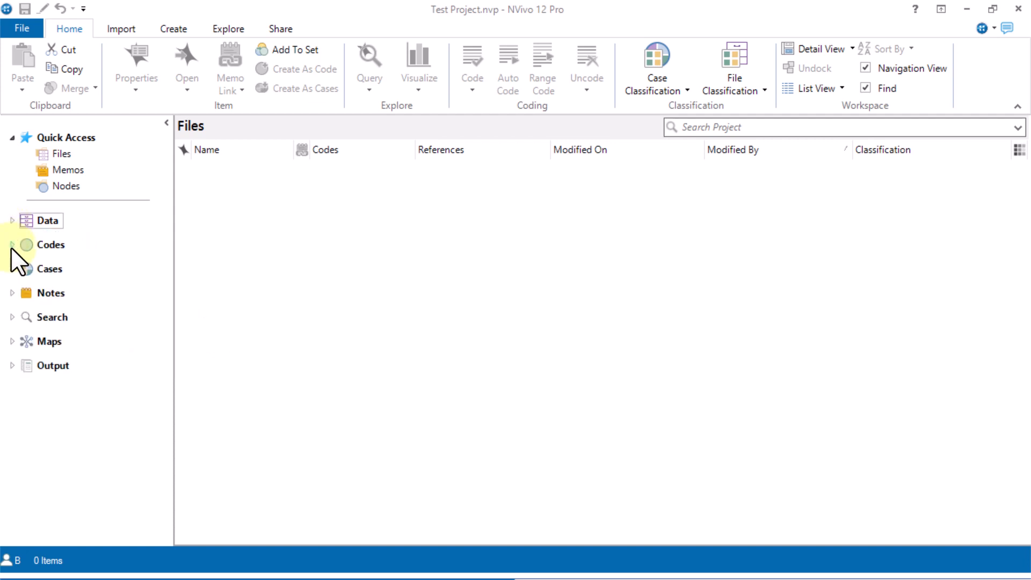
left_click(12, 245)
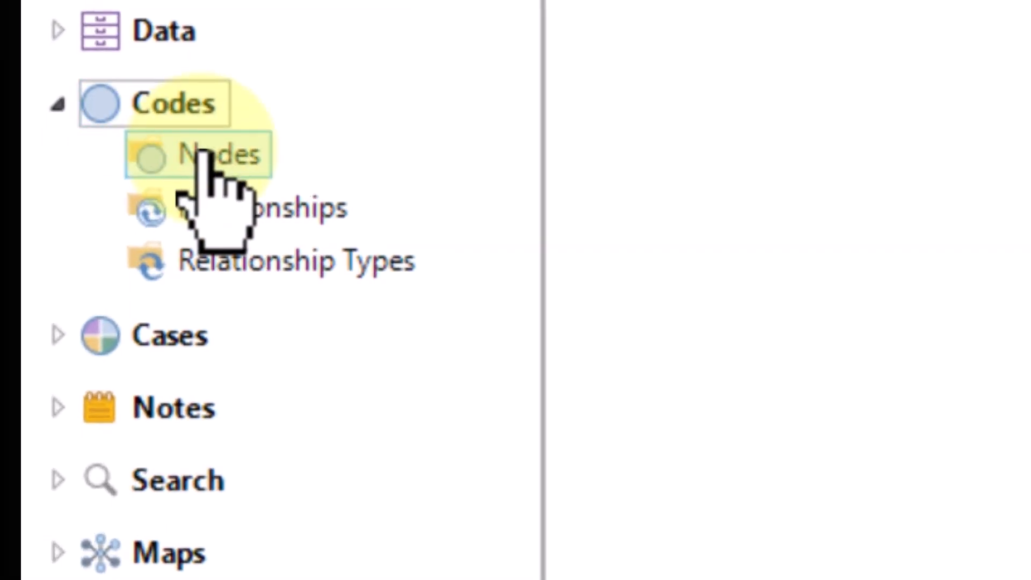
left_click(203, 153)
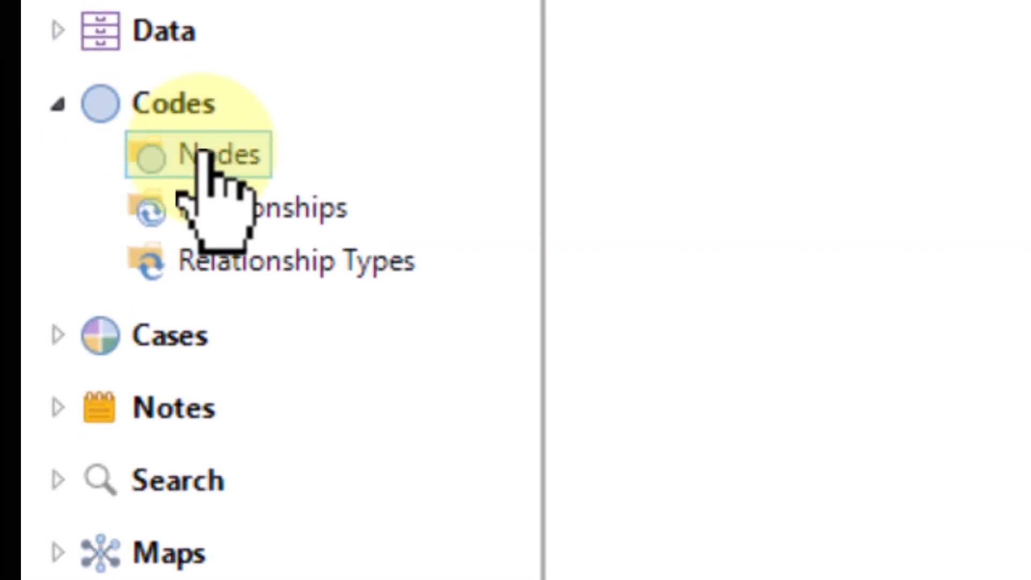
mouse_move(203, 153)
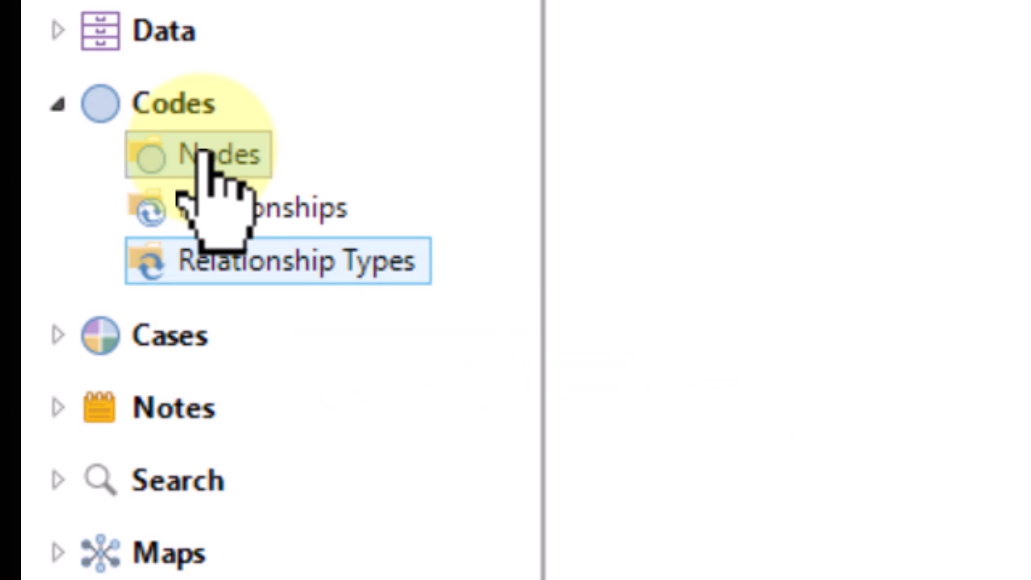
left_click(209, 156)
Step: Collapse the Codes group and examine the Cases and Case Classifications folders within the Cases group
left_click(58, 103)
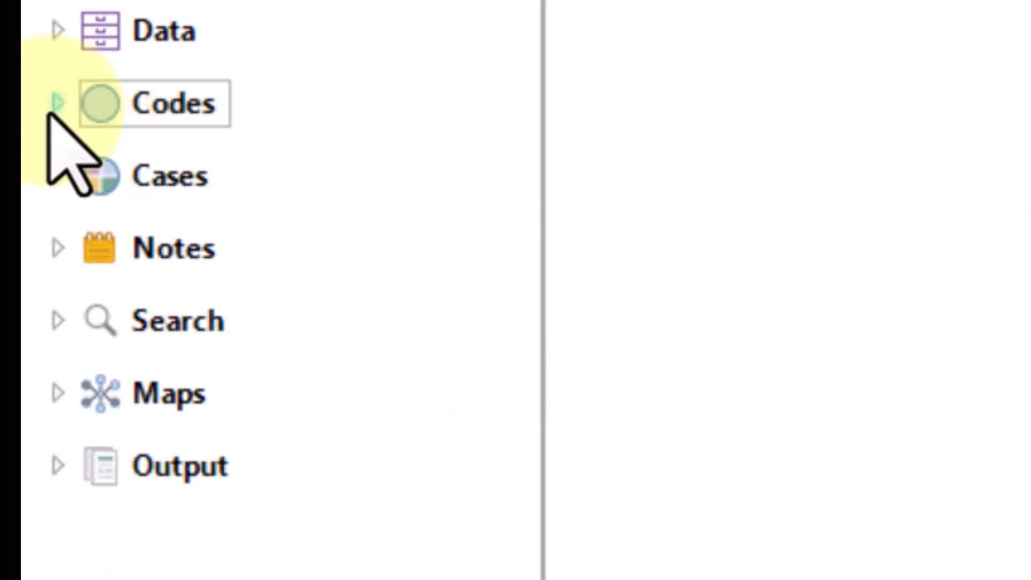
left_click(58, 175)
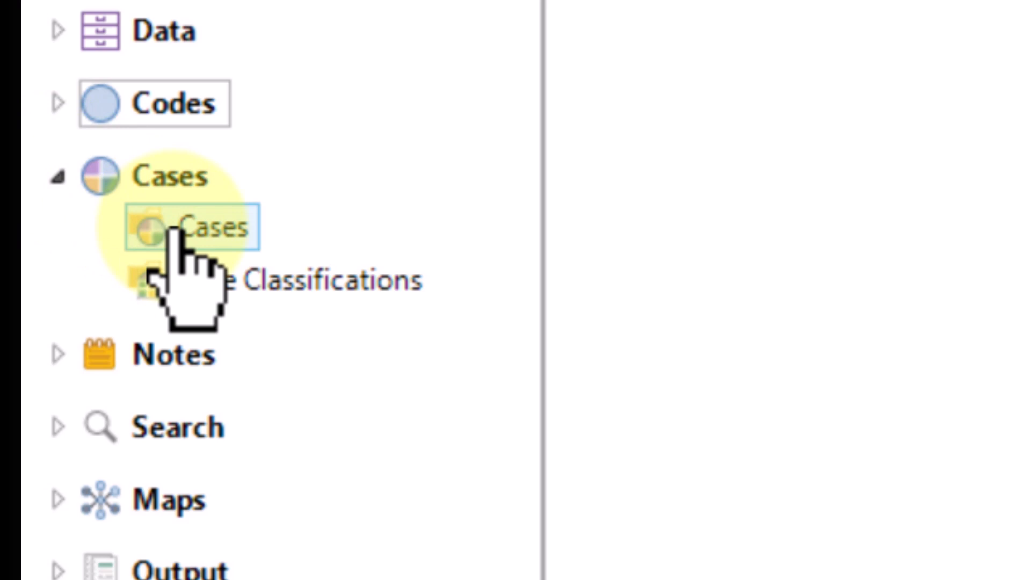
left_click(173, 229)
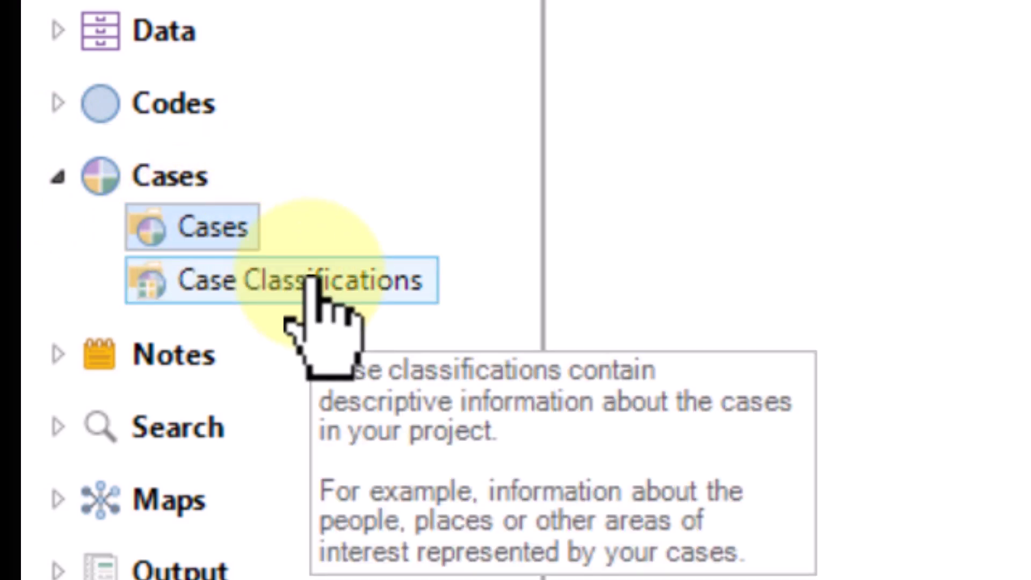
left_click(232, 215)
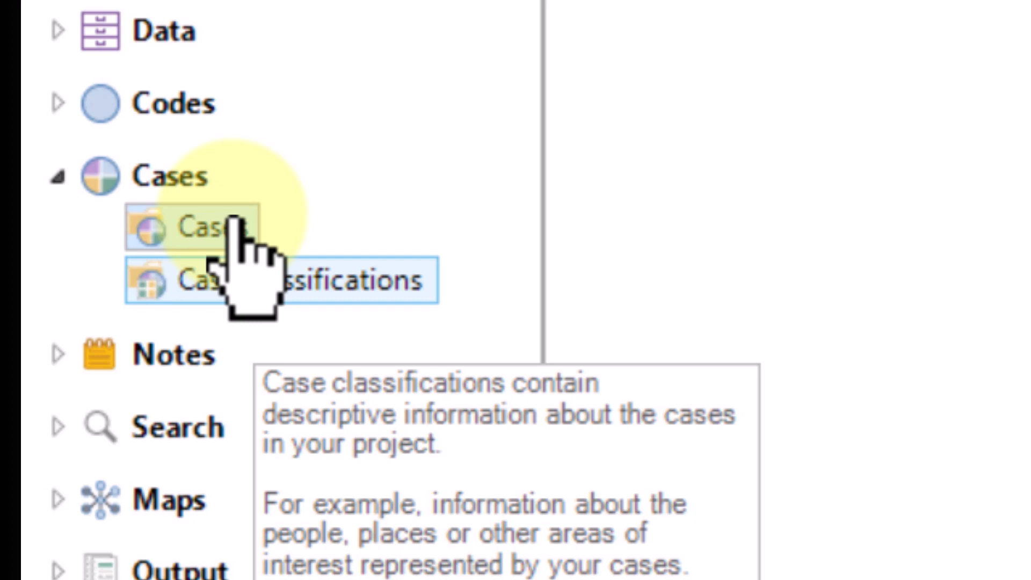
left_click(233, 220)
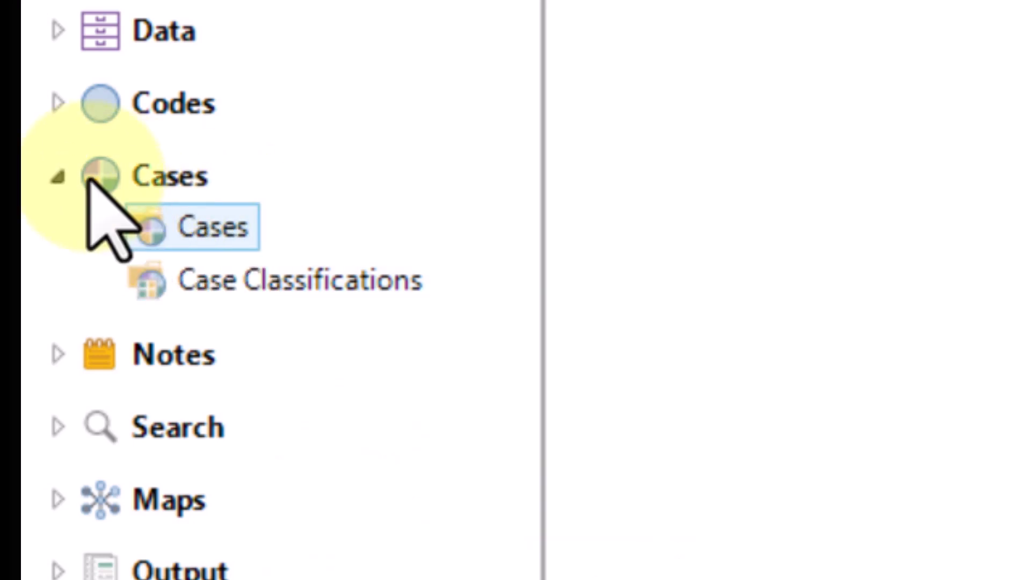
left_click(59, 174)
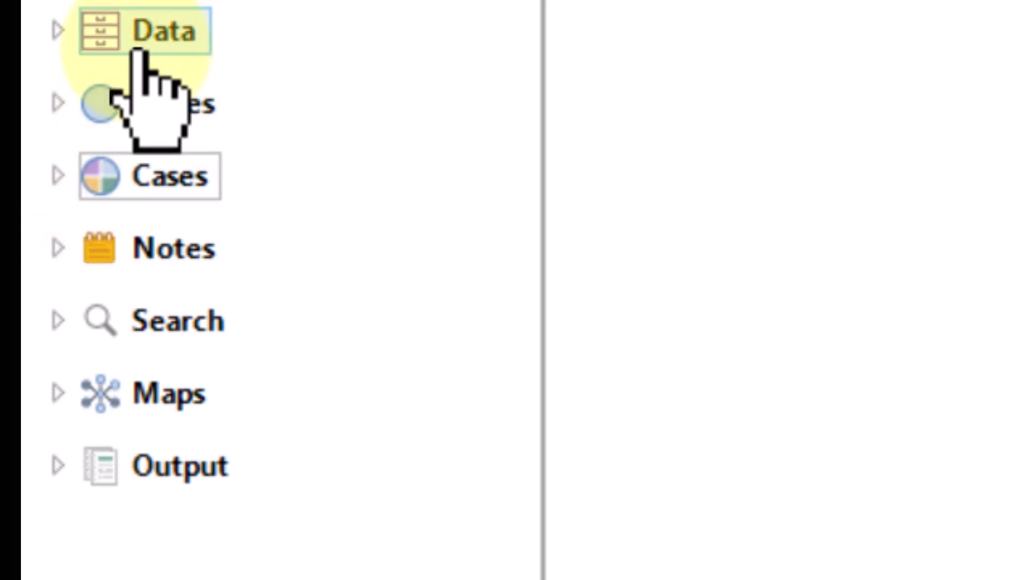
Step: Expand the Data group and open its Files folder
double_click(99, 47)
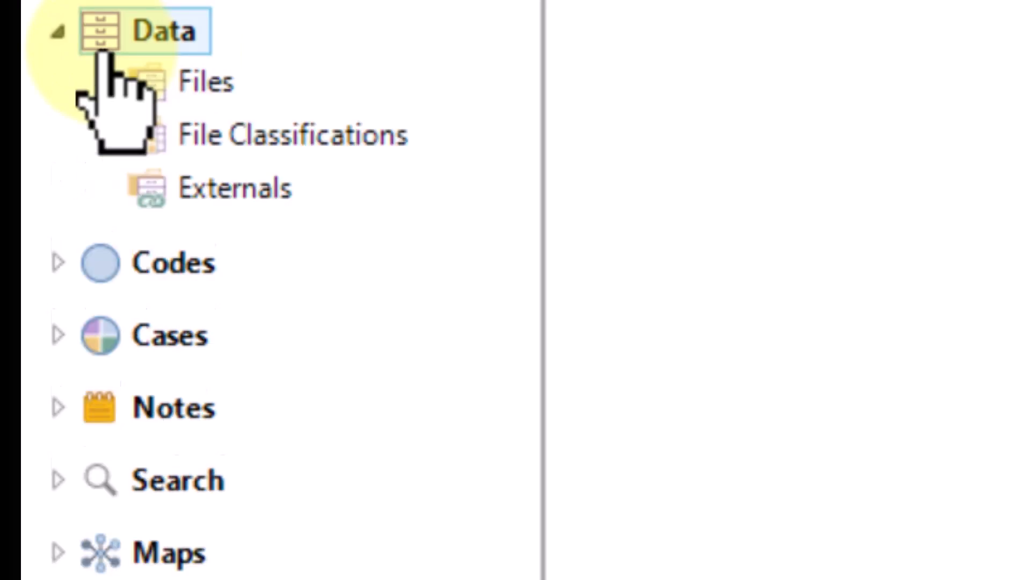
left_click(185, 75)
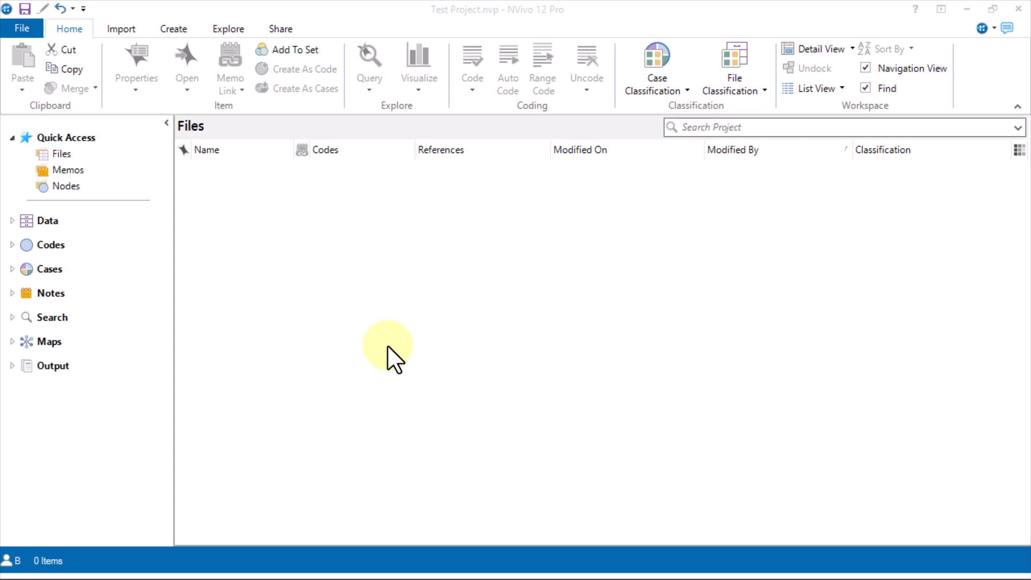
left_click(13, 220)
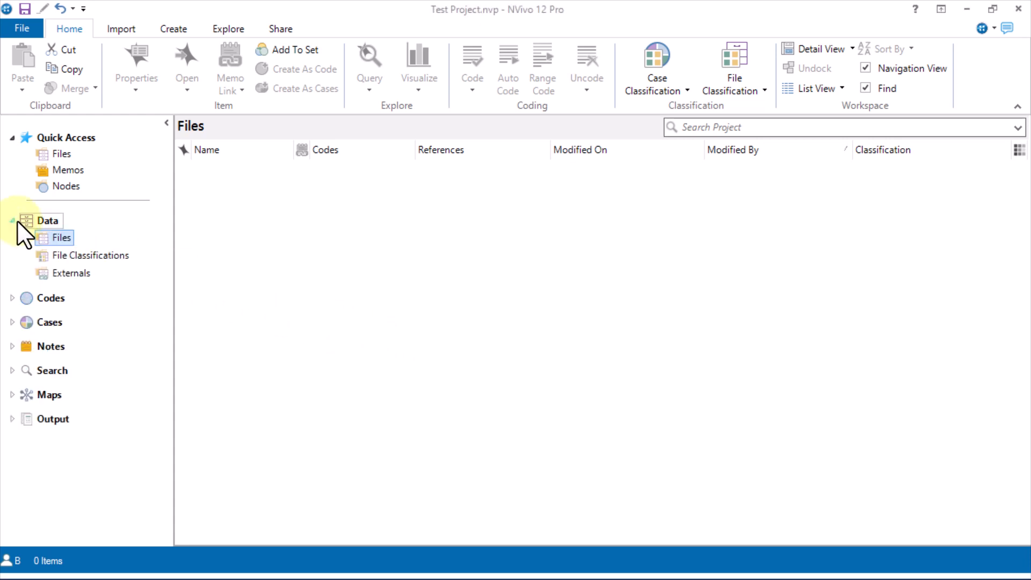
left_click(51, 241)
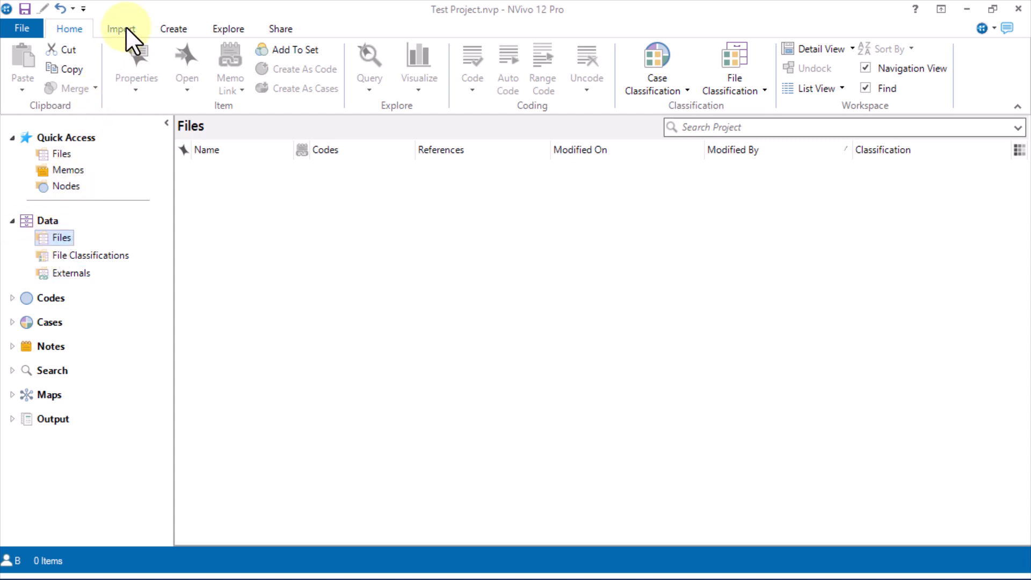
Step: Import Sample Audio, Sample Pic, Sample Transcript T1, T2 and T3, and Sample Video into the Files folder, without creating cases
left_click(126, 28)
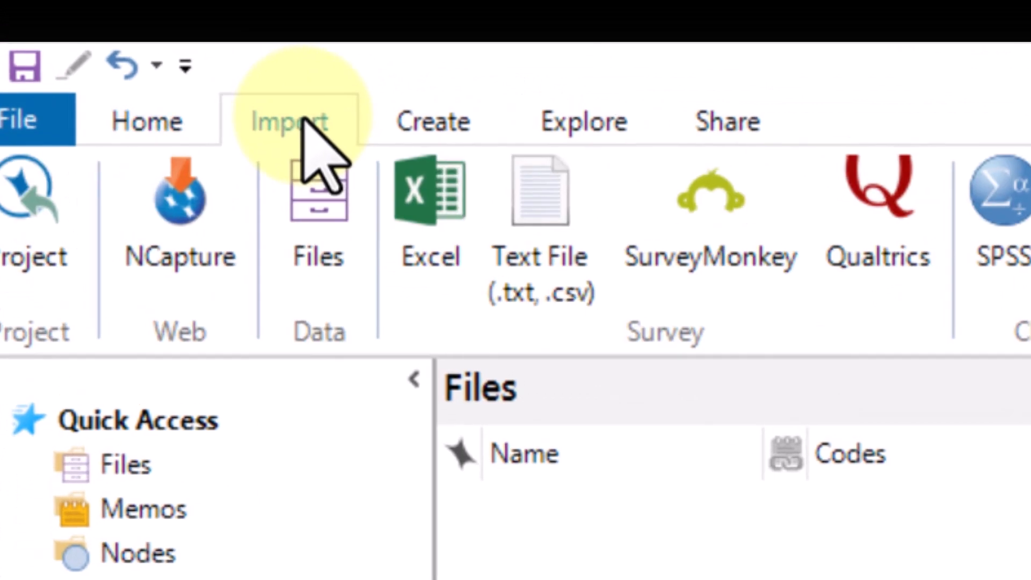
left_click(312, 232)
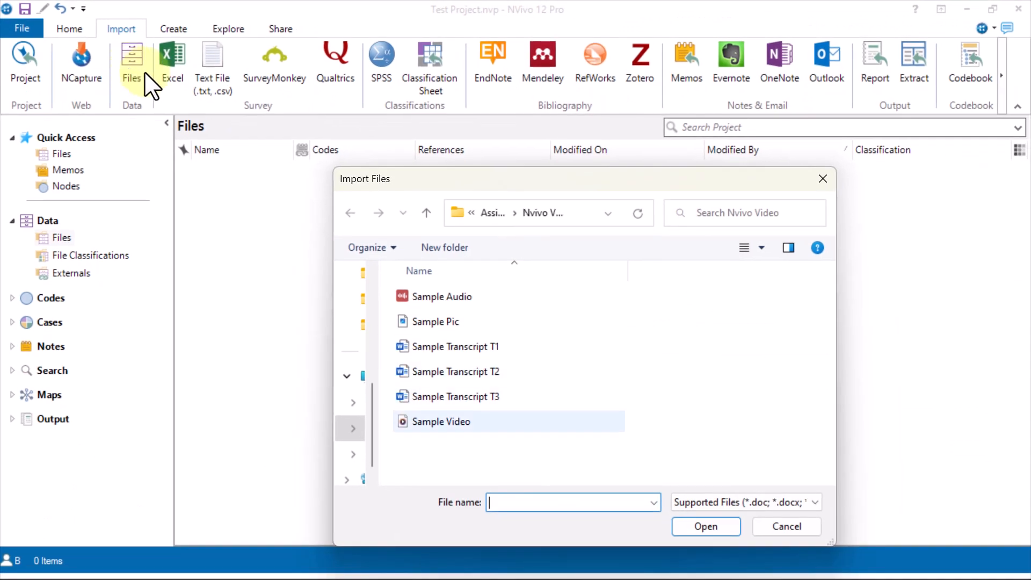
left_click_drag(527, 174, 528, 151)
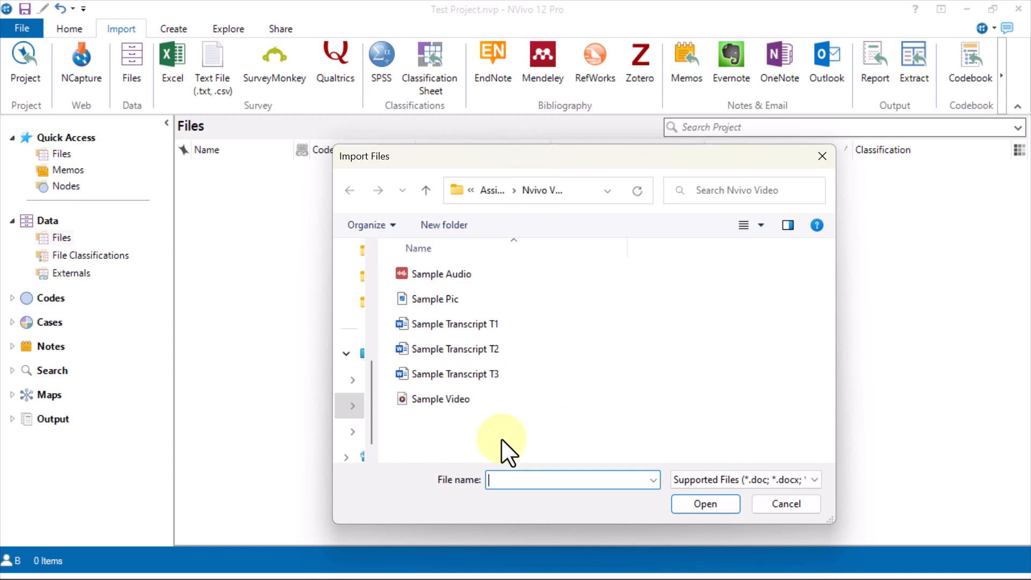
left_click_drag(479, 437, 420, 276)
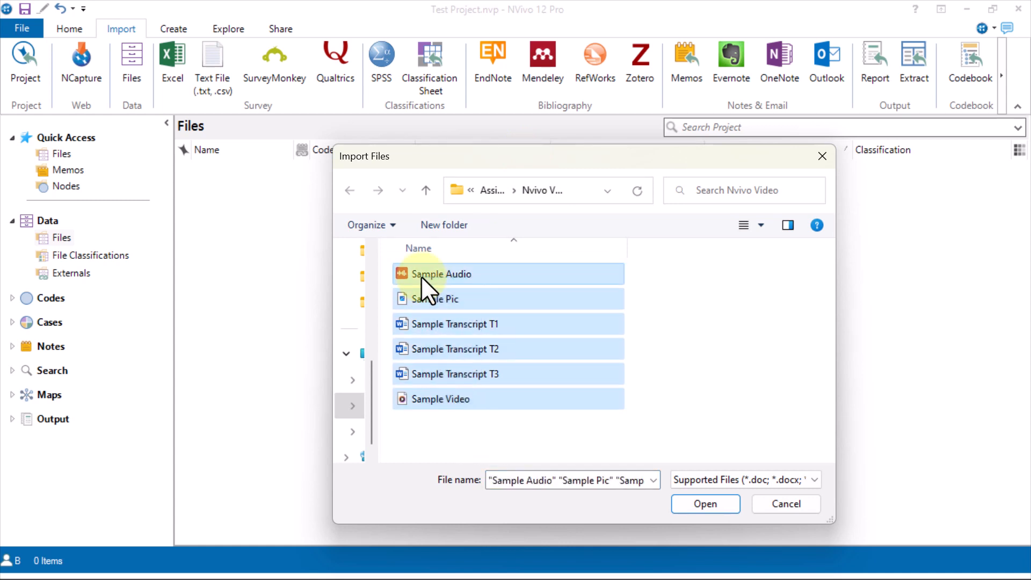
left_click(714, 498)
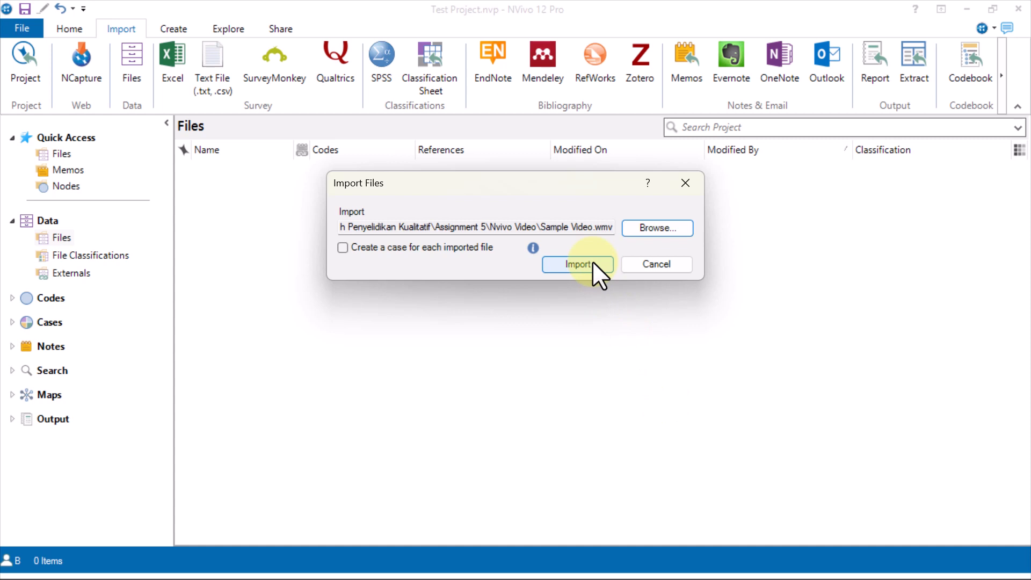
left_click(577, 264)
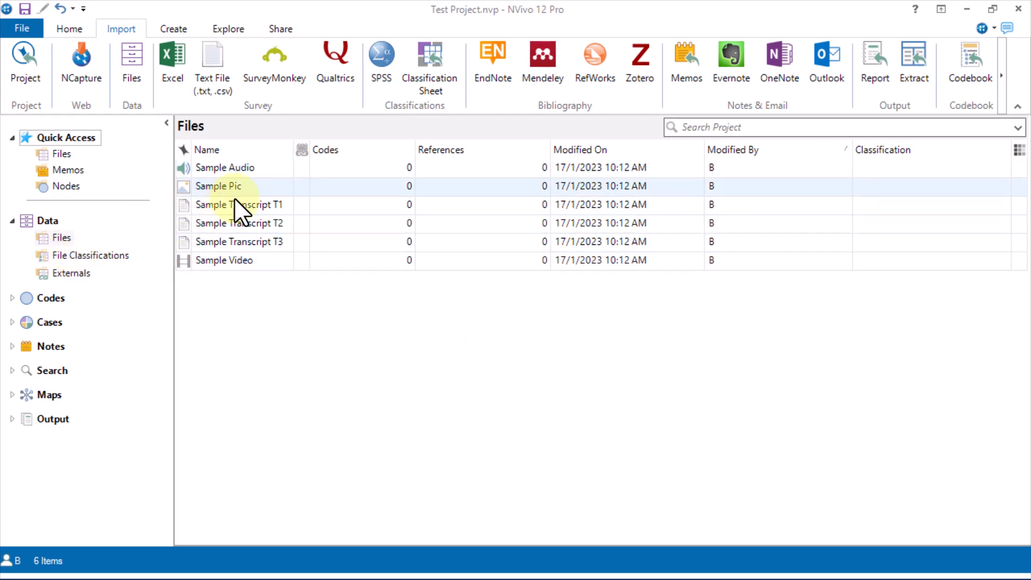
Step: Open Sample Pic for viewing, and open Sample Video and play a few seconds of it before pausing
left_click(262, 189)
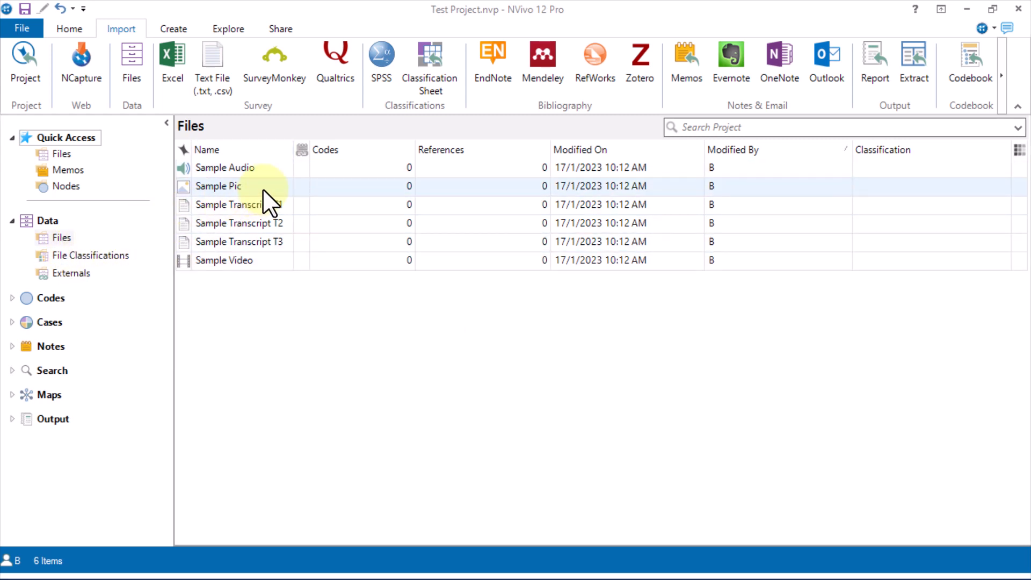
double_click(246, 183)
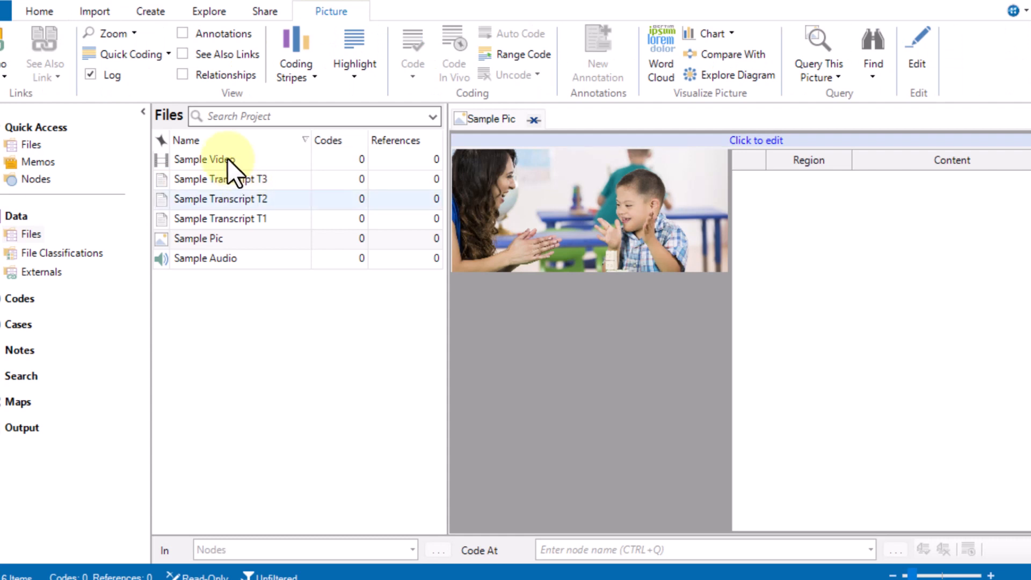
double_click(224, 156)
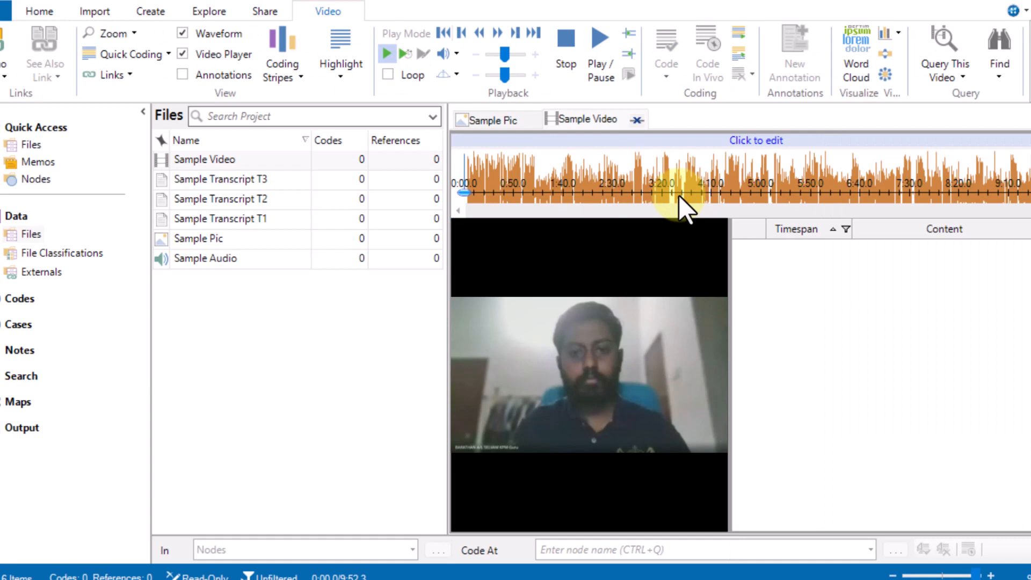
left_click(597, 33)
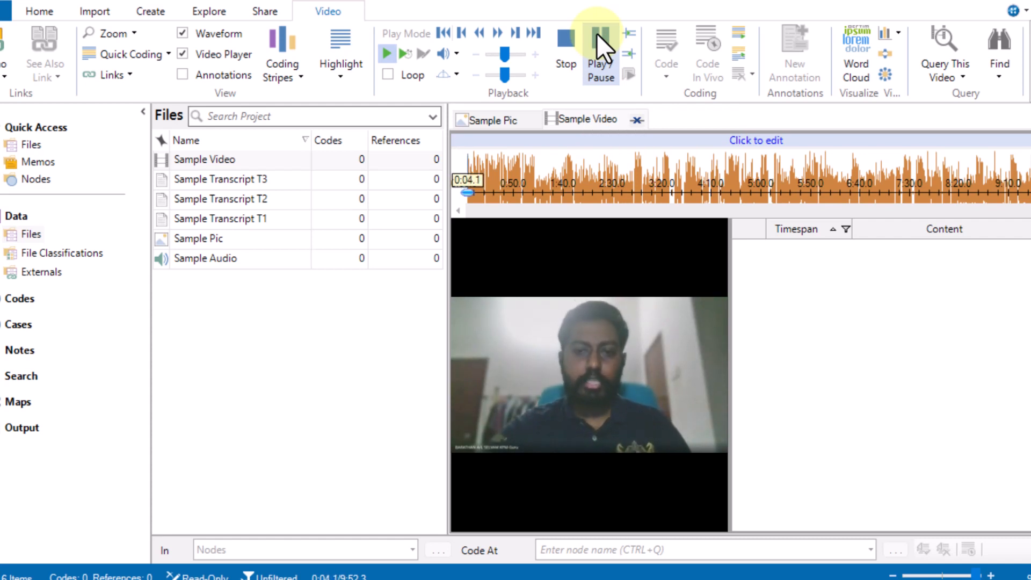
left_click(597, 33)
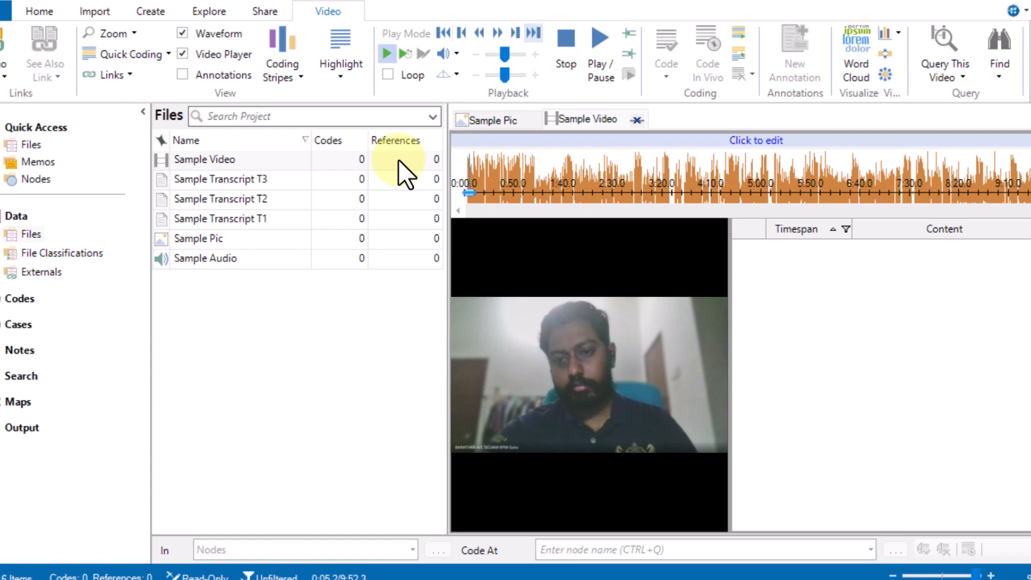
Step: Open Sample Audio and play a few seconds of the recording before pausing it
double_click(249, 253)
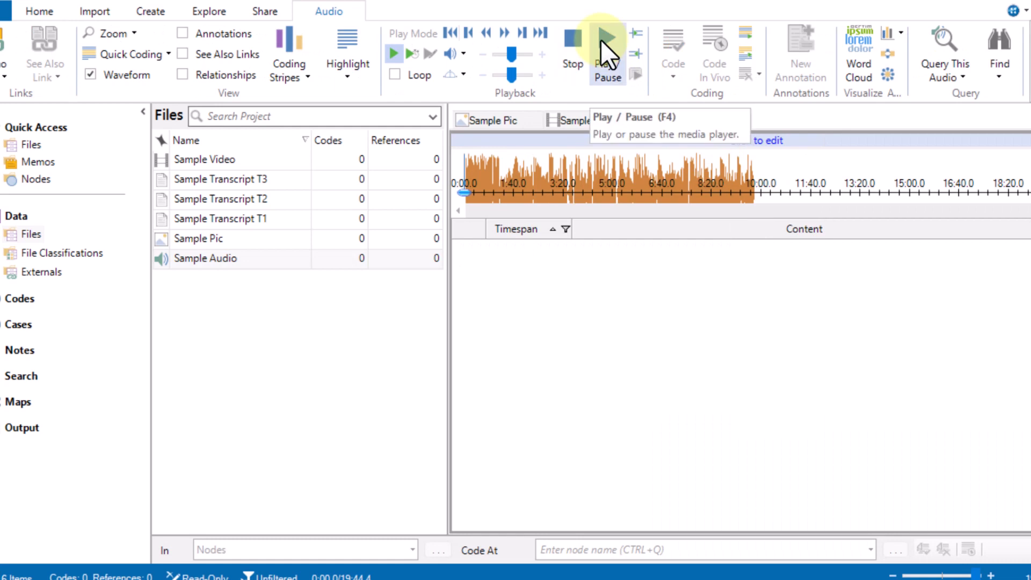
left_click(600, 39)
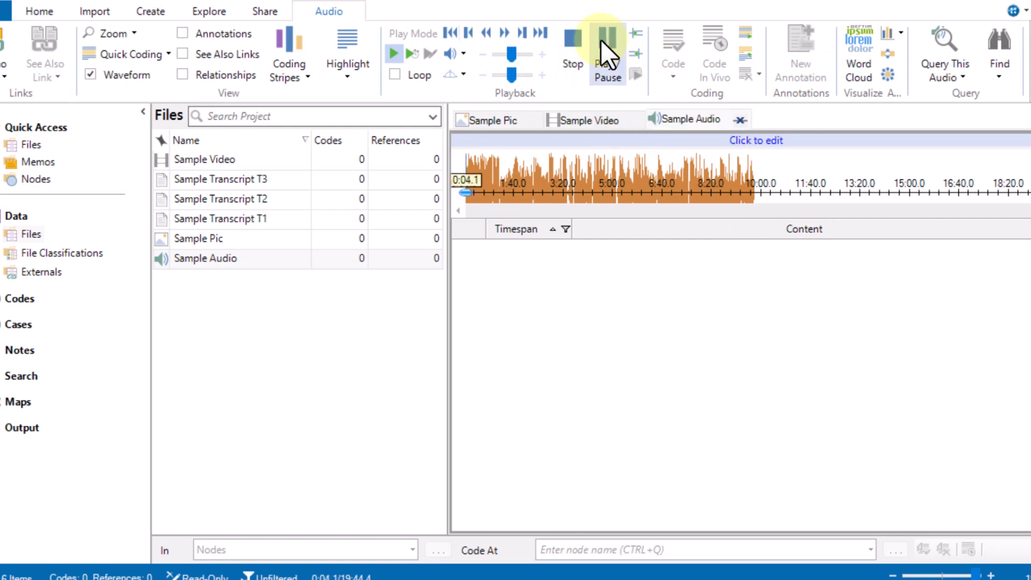
left_click(604, 40)
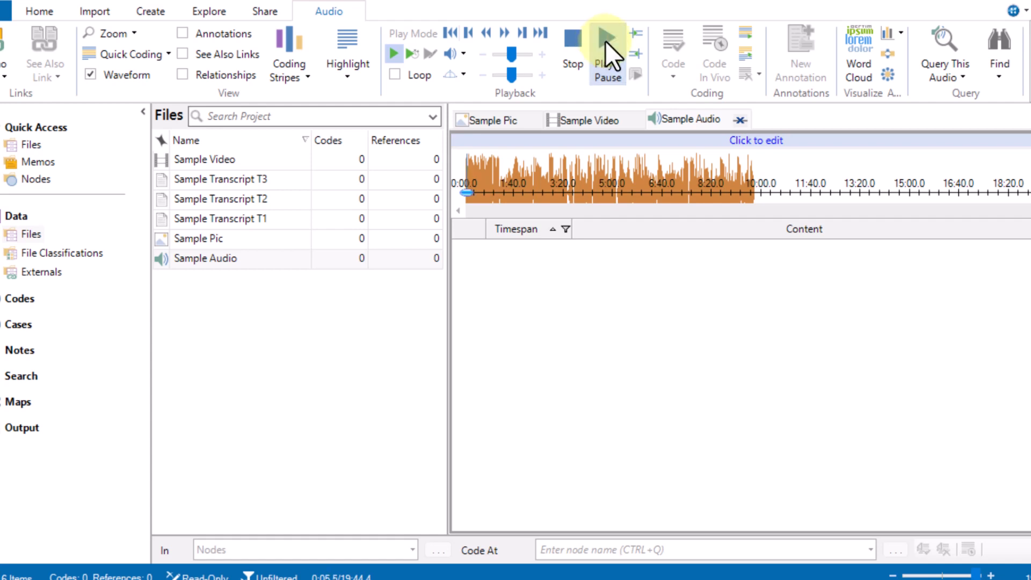
Step: Open Sample Transcript T1 and skim the interview through to its end and back to the beginning
left_click(265, 218)
double_click(266, 218)
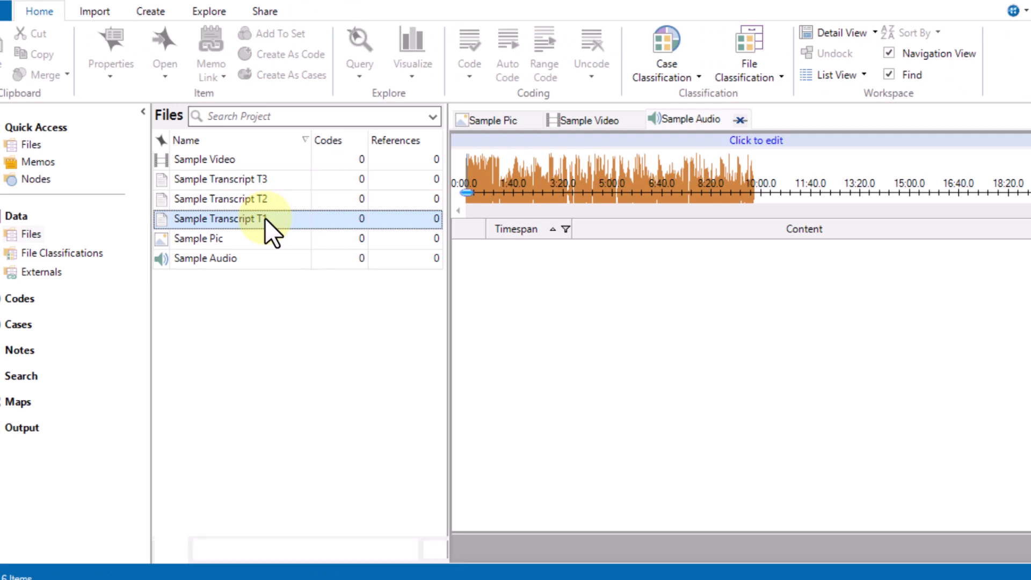
scroll(763, 293, "down", 3)
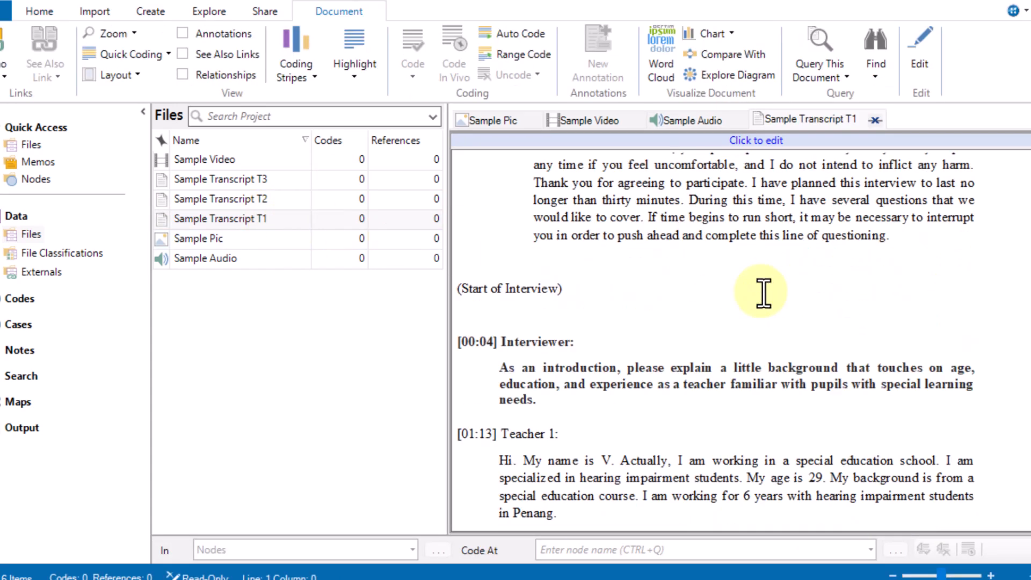
scroll(763, 293, "down", 20)
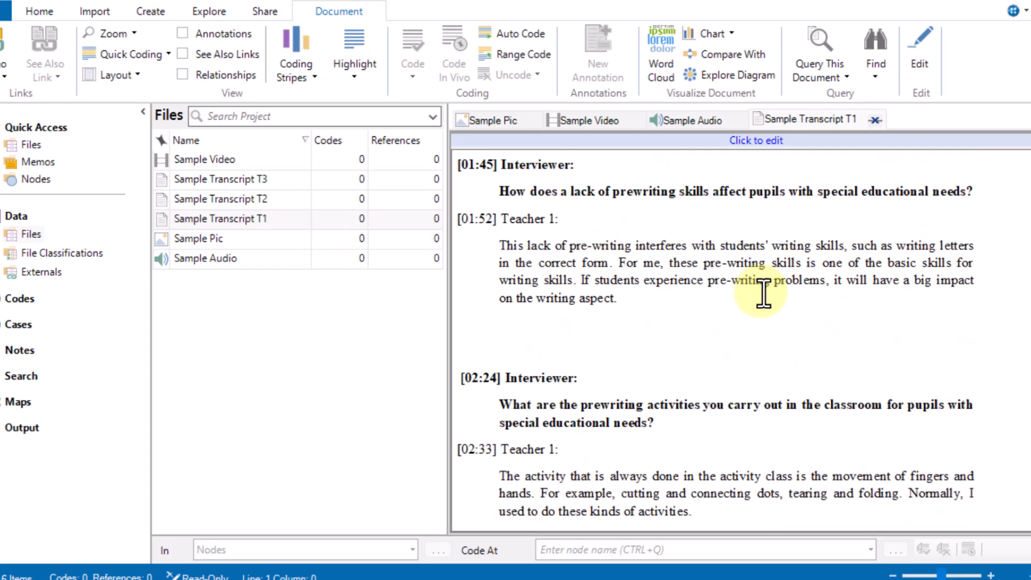
scroll(763, 292, "down", 9)
scroll(763, 292, "down", 20)
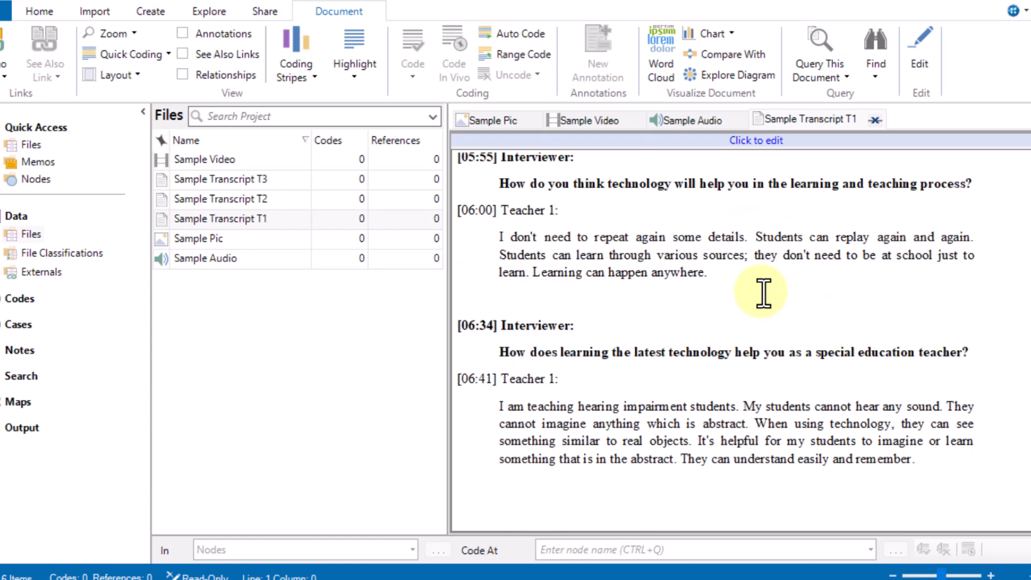
scroll(764, 293, "up", 20)
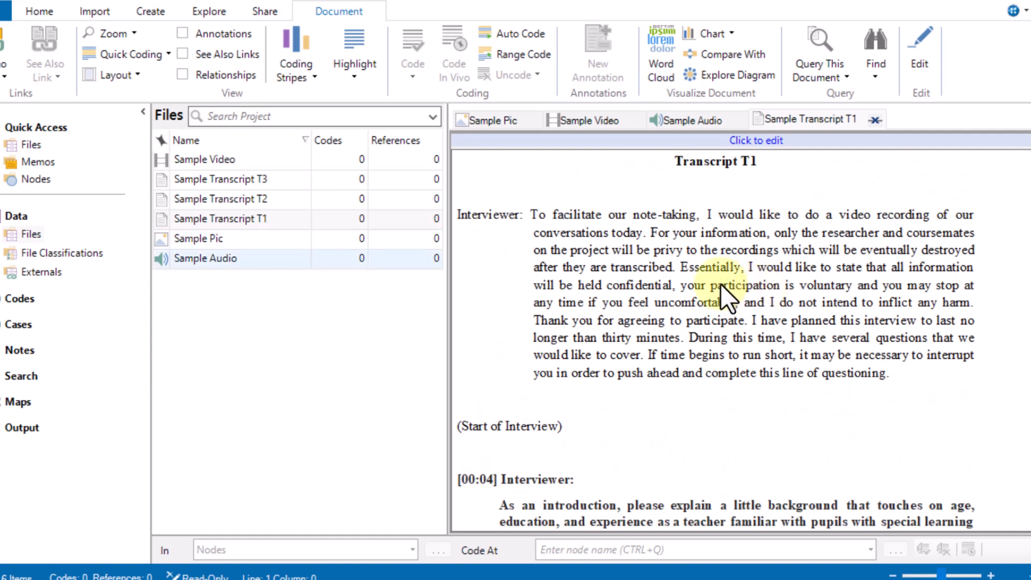
Step: Open Sample Transcript T2 and skim through its interview questions and answers, returning to the beginning
left_click(233, 193)
double_click(233, 193)
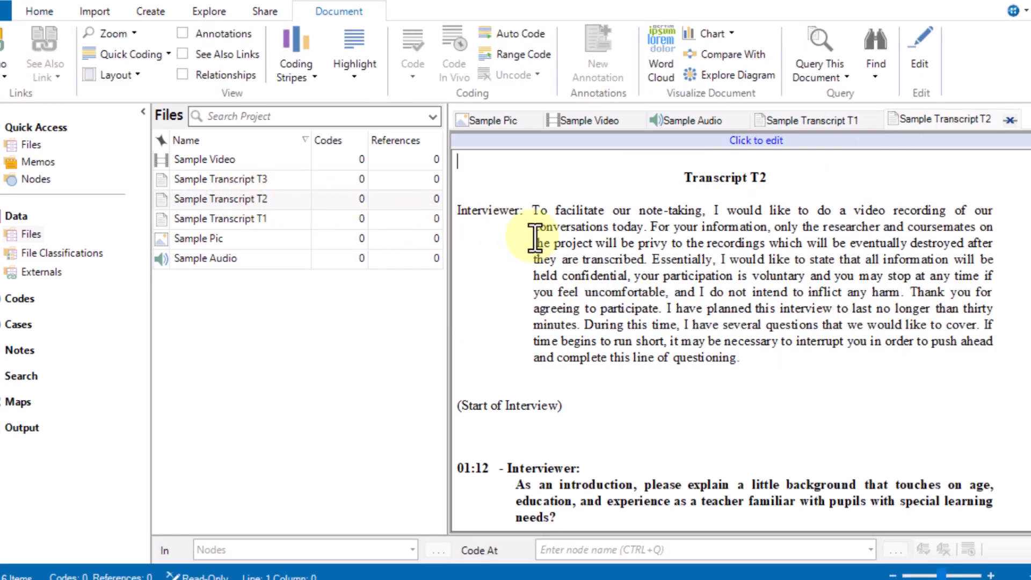
scroll(622, 249, "down", 10)
scroll(690, 295, "down", 20)
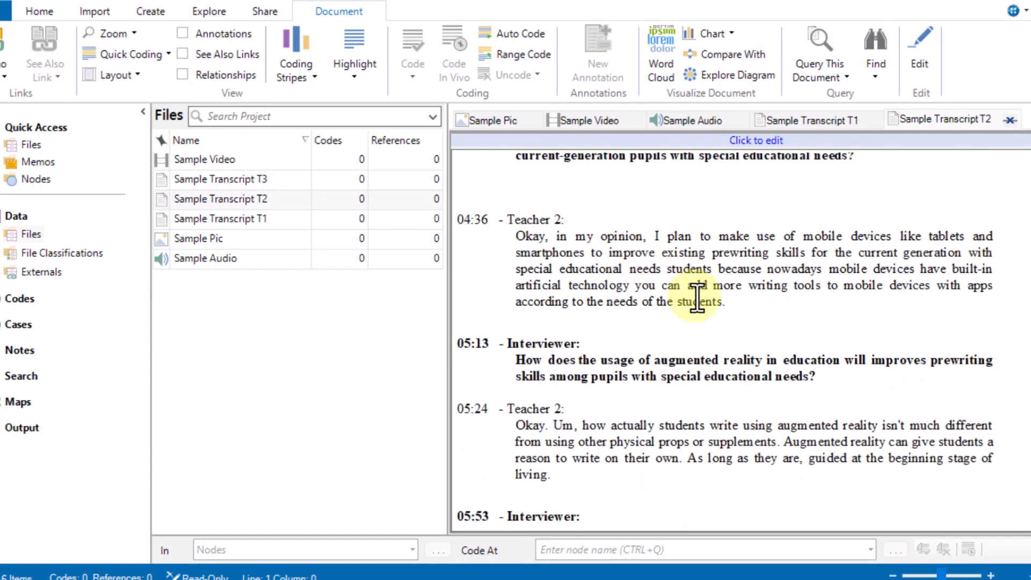
scroll(696, 296, "up", 8)
scroll(696, 296, "up", 20)
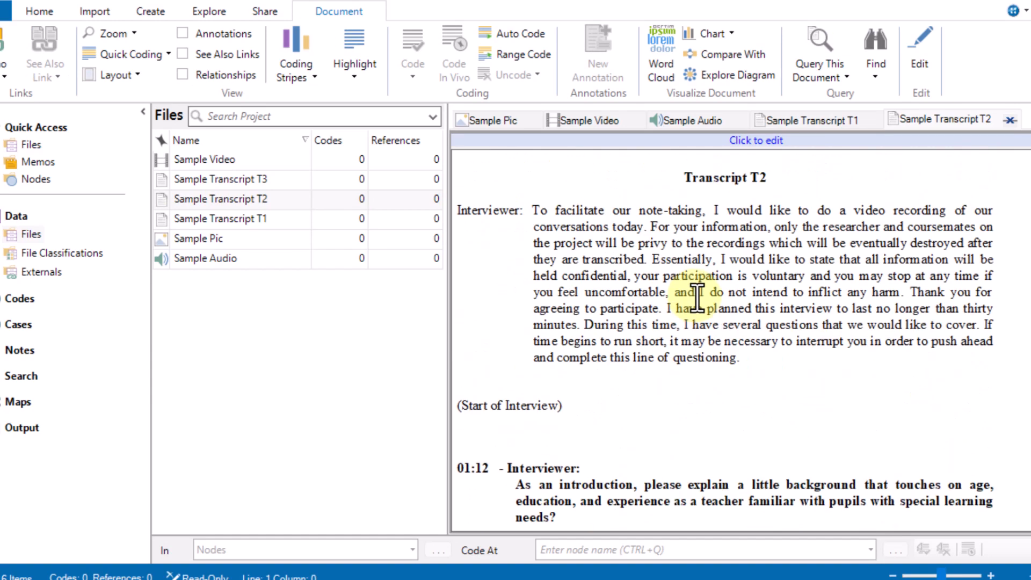
Step: Close all the opened files: both transcripts, Sample Audio, Sample Video and Sample Pic
left_click(1007, 120)
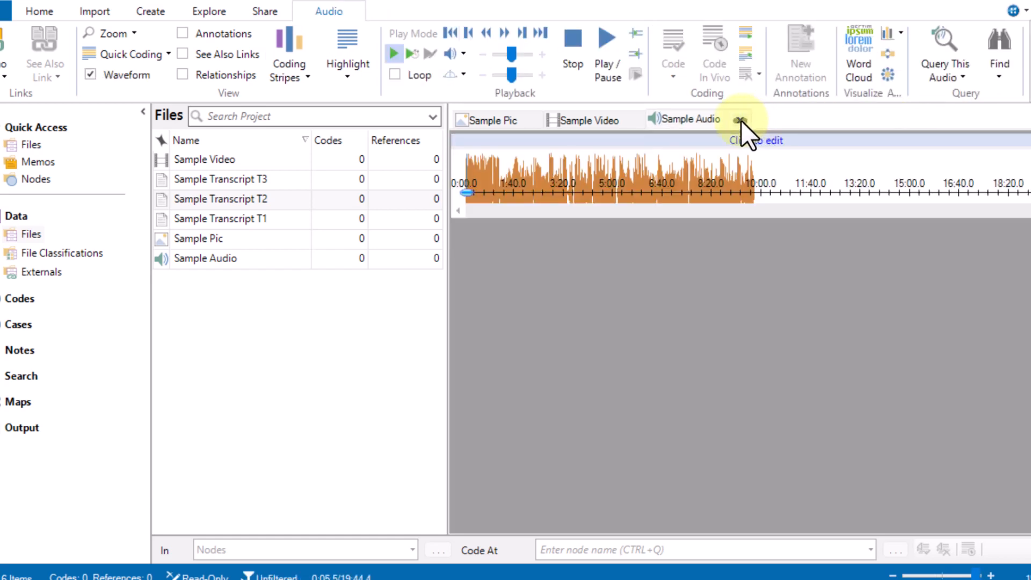
left_click(737, 120)
left_click(632, 119)
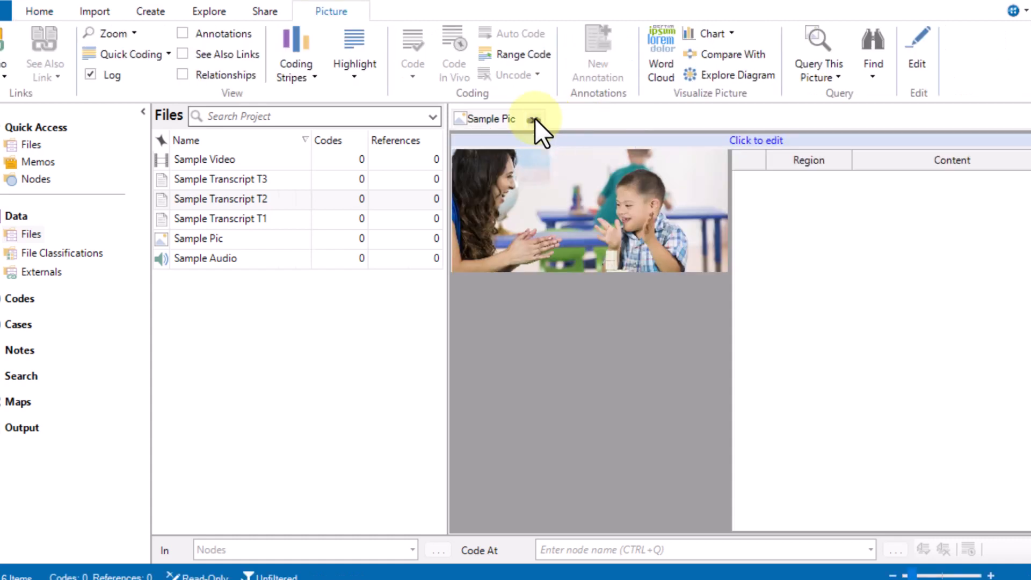
left_click(533, 119)
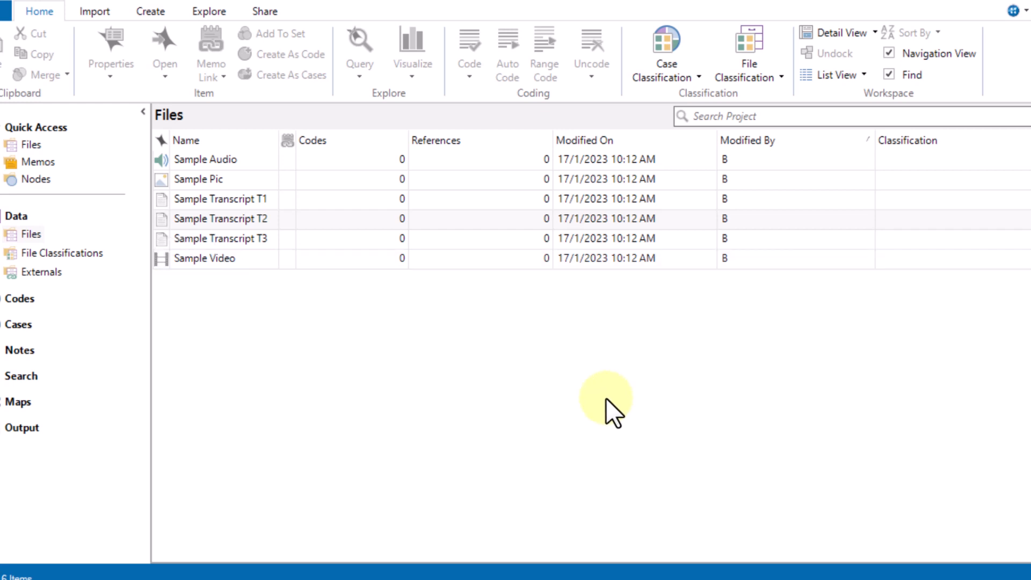
Step: Assign the color Green to Sample Transcript T1 in its document properties
right_click(220, 204)
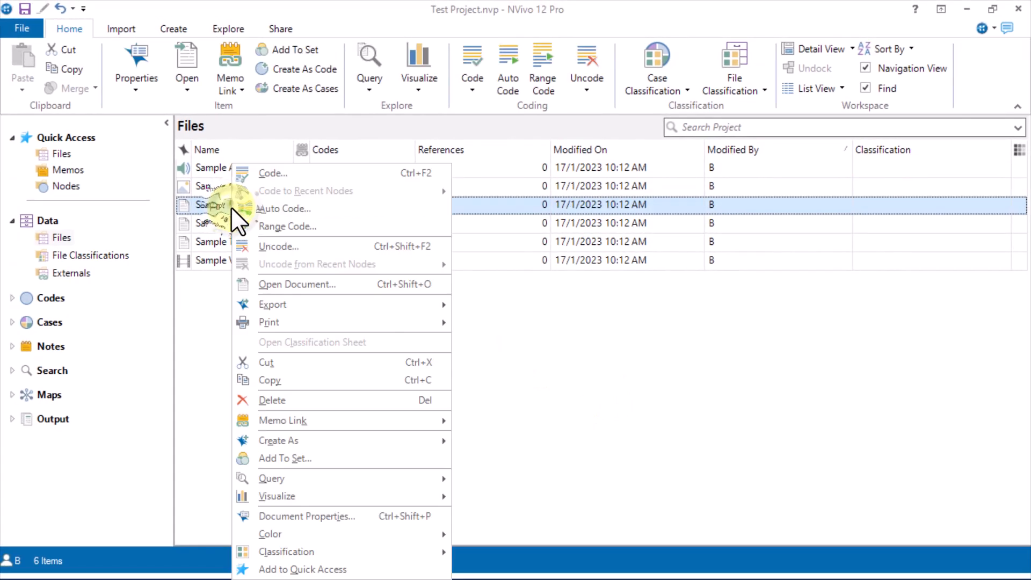
left_click(378, 520)
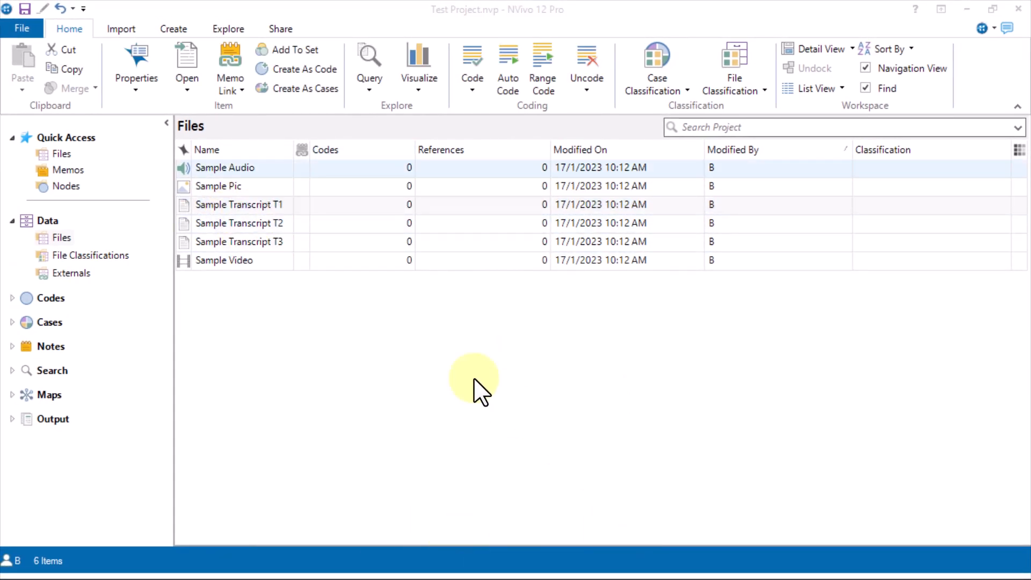
right_click(230, 200)
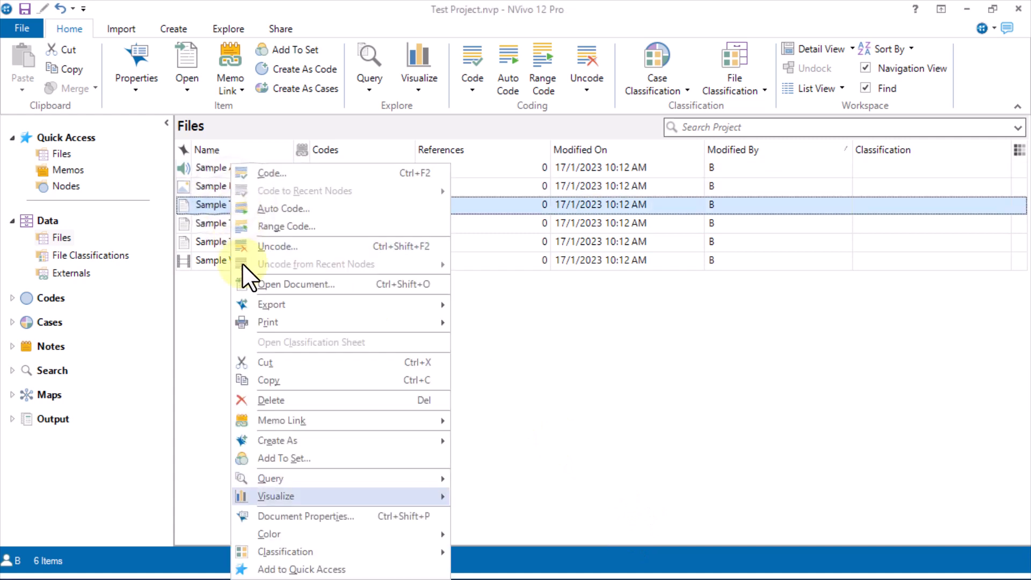
mouse_move(293, 545)
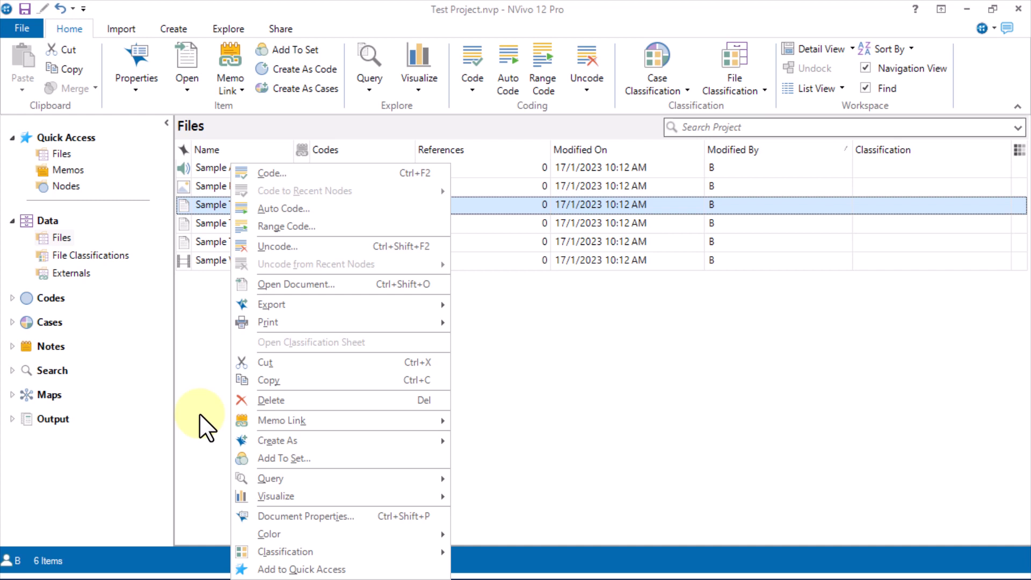
left_click(340, 518)
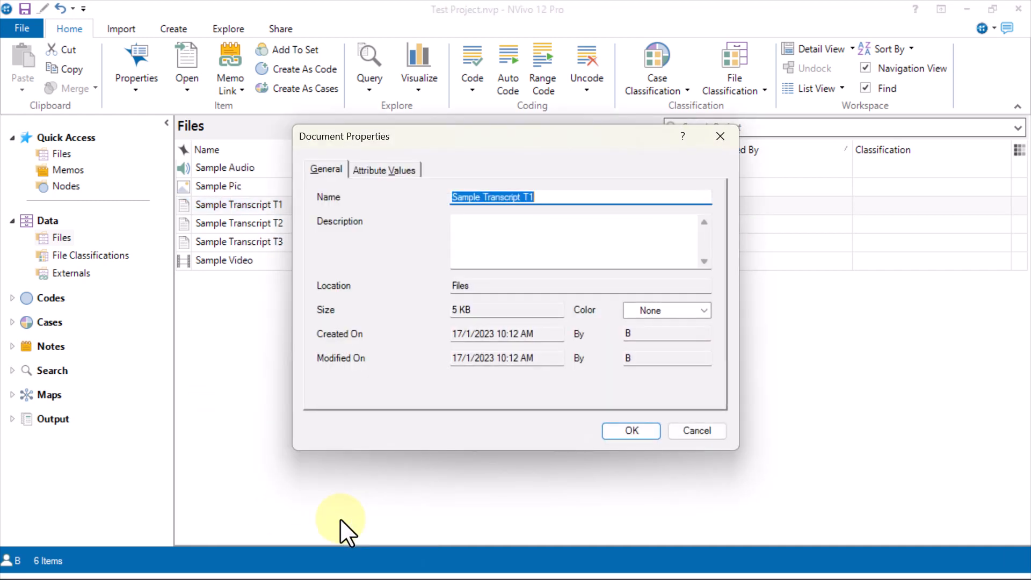
left_click(654, 311)
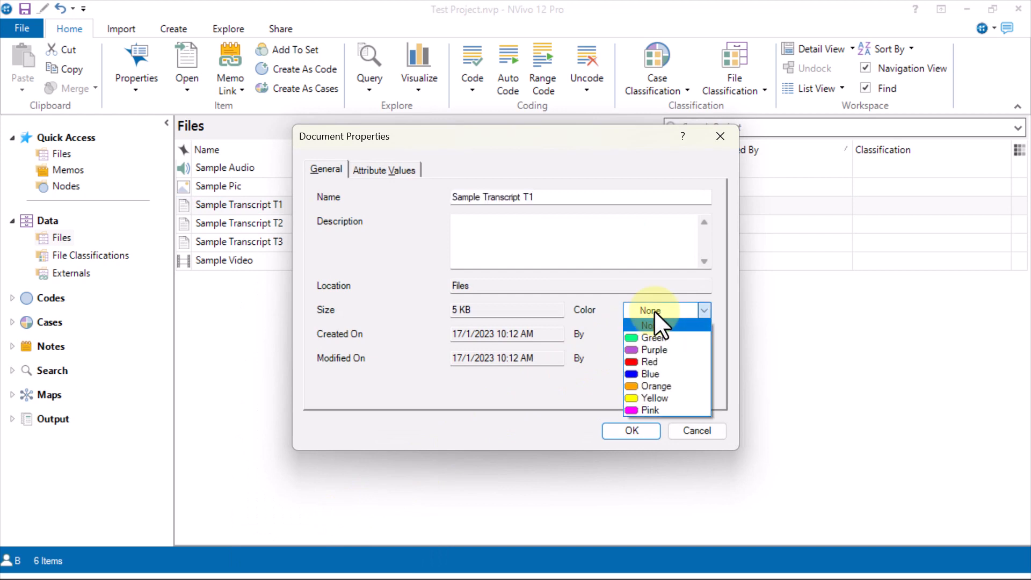
left_click(664, 340)
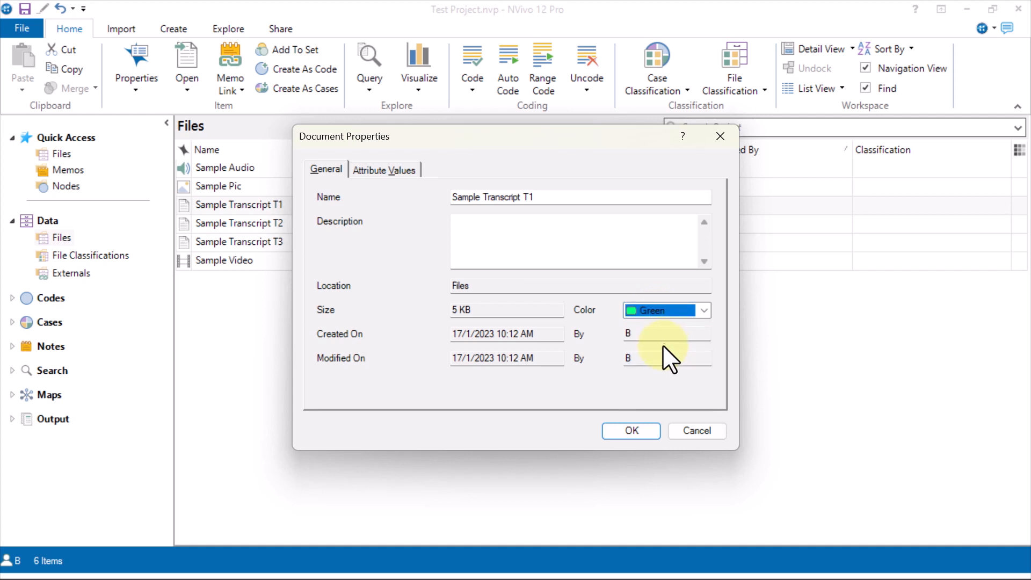
left_click(633, 431)
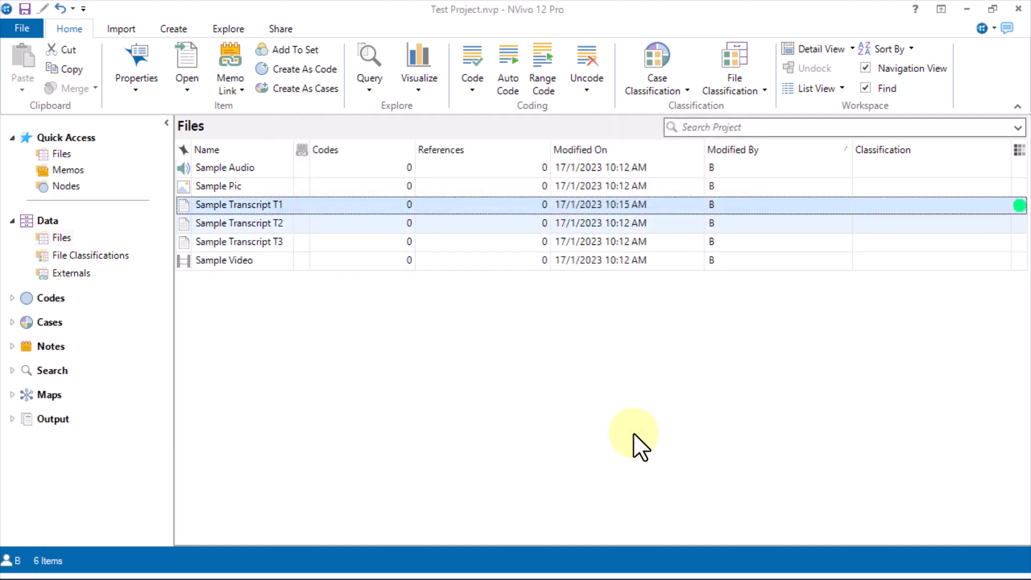
Step: Assign the color Purple to Sample Transcript T2
right_click(278, 218)
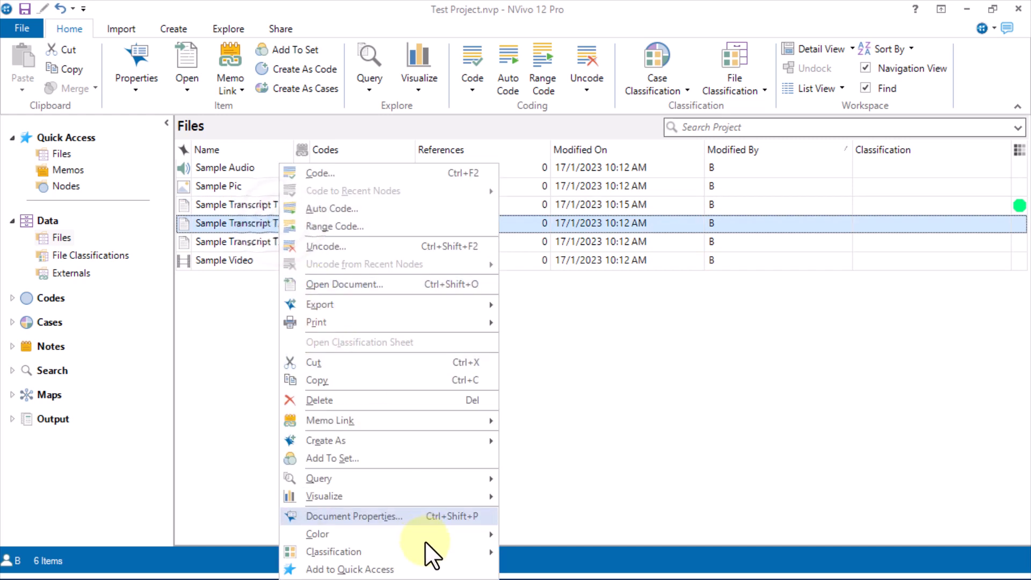
mouse_move(426, 542)
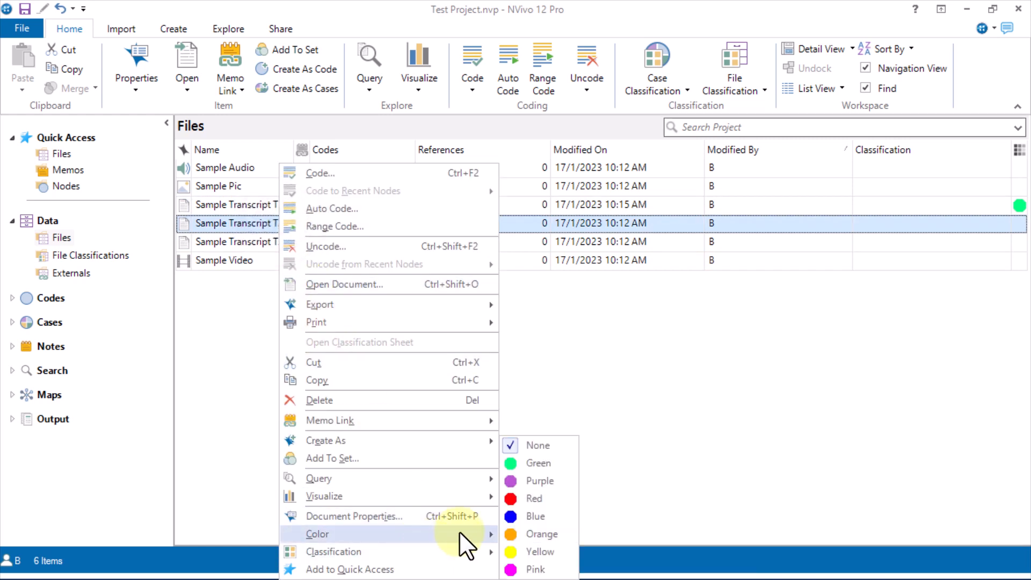
left_click(523, 476)
Step: Assign the color Blue to Sample Transcript T3
left_click(276, 244)
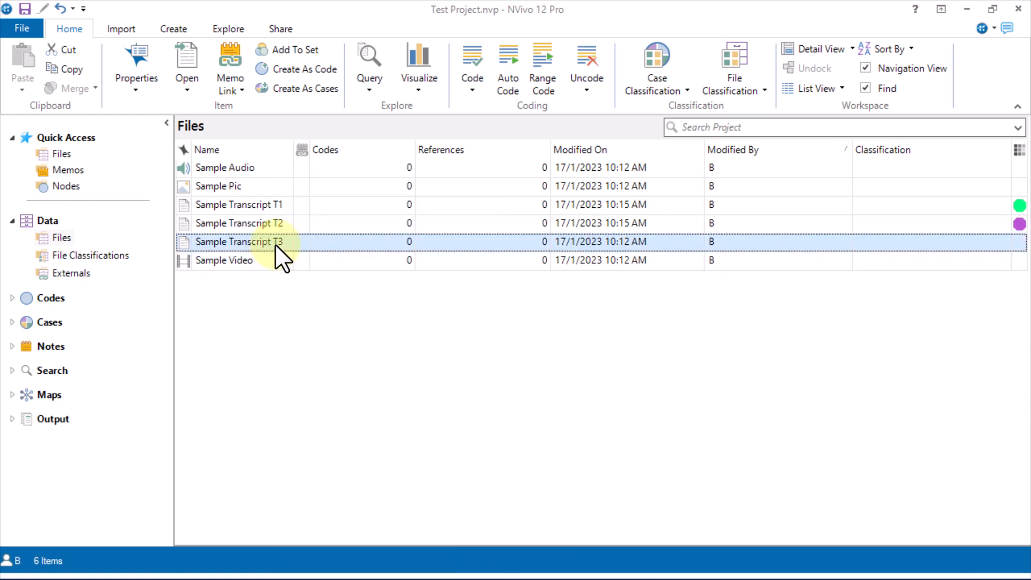
right_click(275, 244)
mouse_move(322, 533)
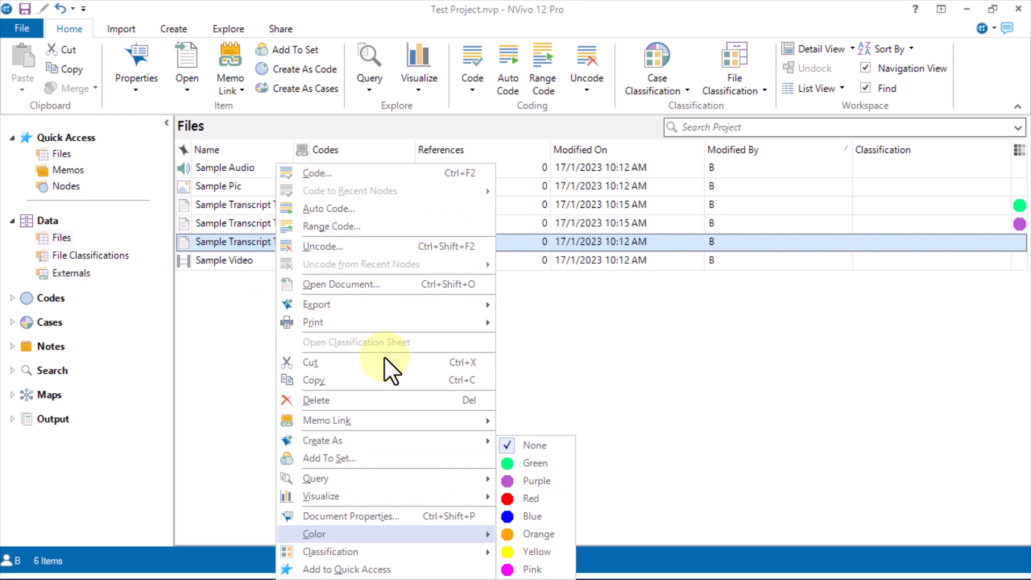
left_click(537, 514)
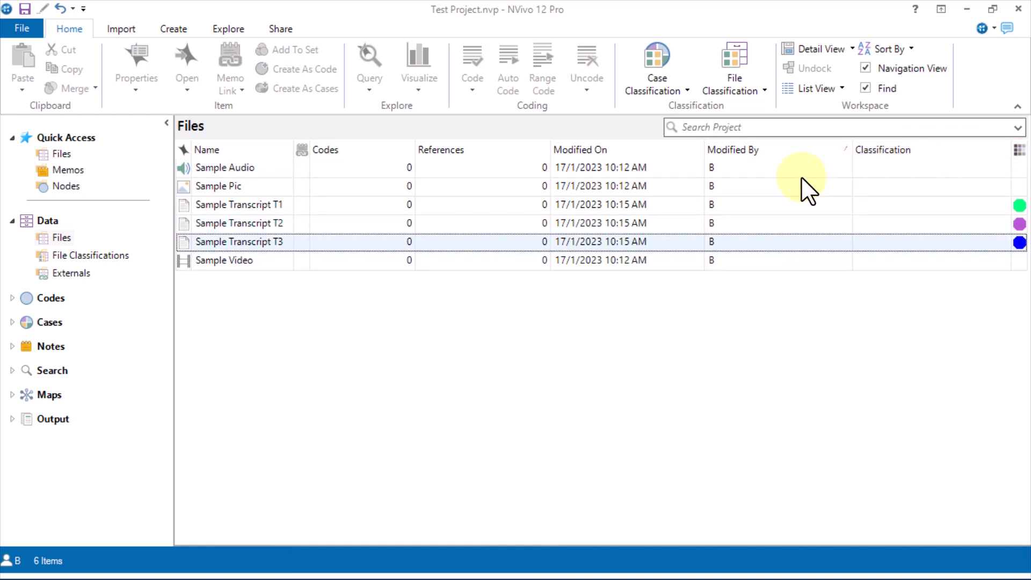
Step: Create a new case named T1 in the project's Cases folder
left_click(8, 321)
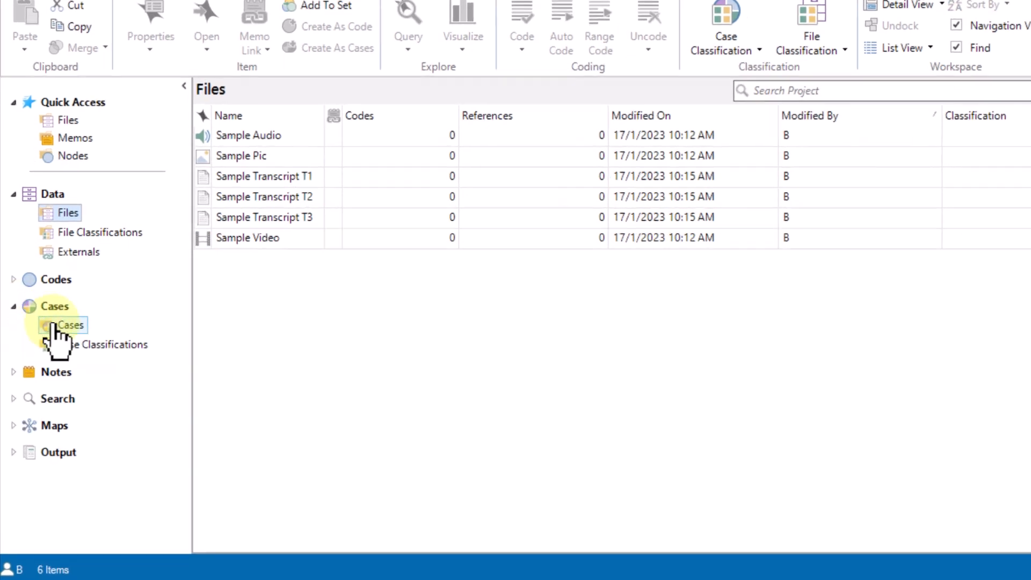
left_click(54, 325)
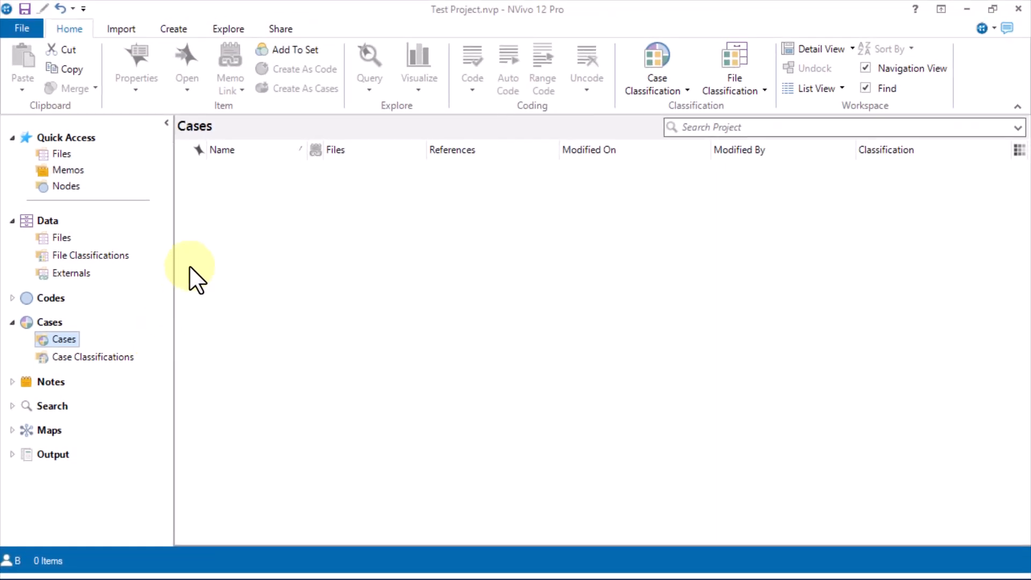
right_click(210, 220)
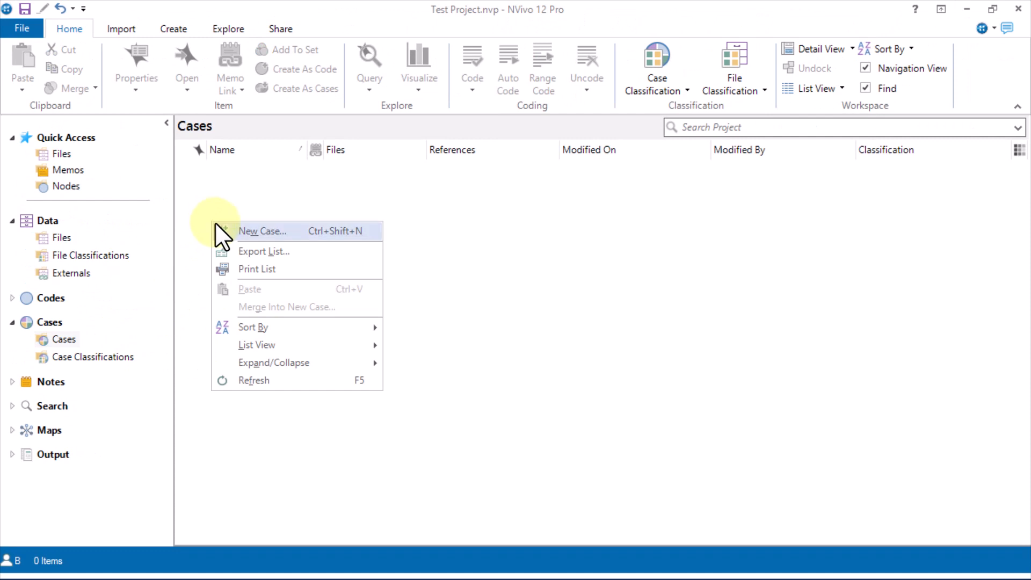
left_click(240, 231)
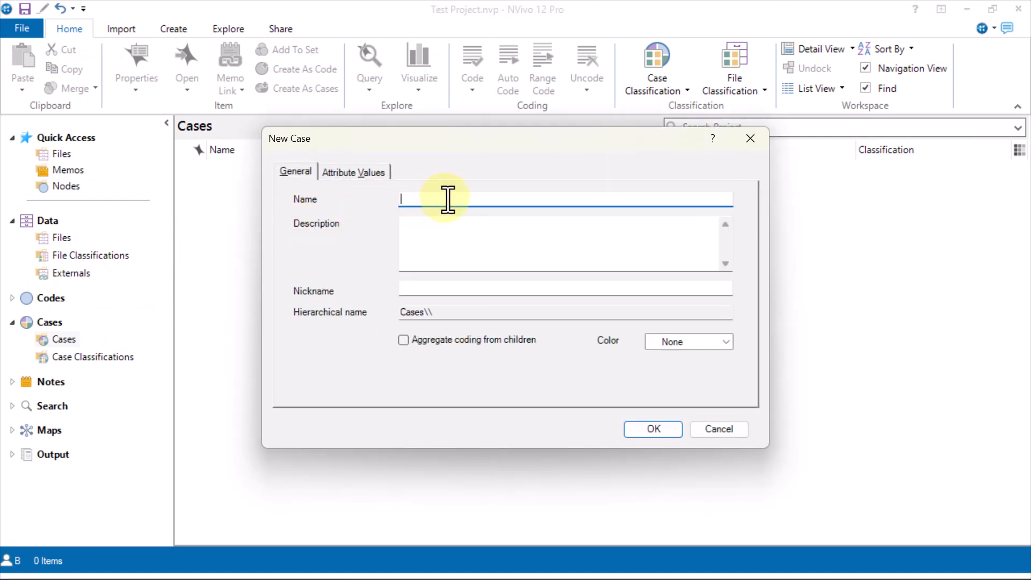
type("T1")
left_click(659, 424)
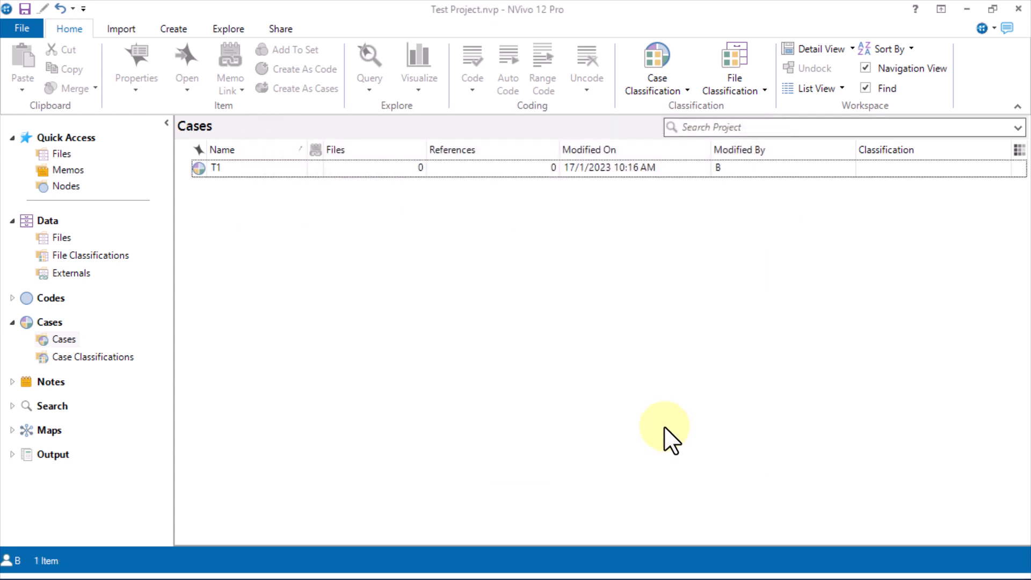
Step: Assign the color Green to case T1, matching the color of Sample Transcript T1
left_click(60, 239)
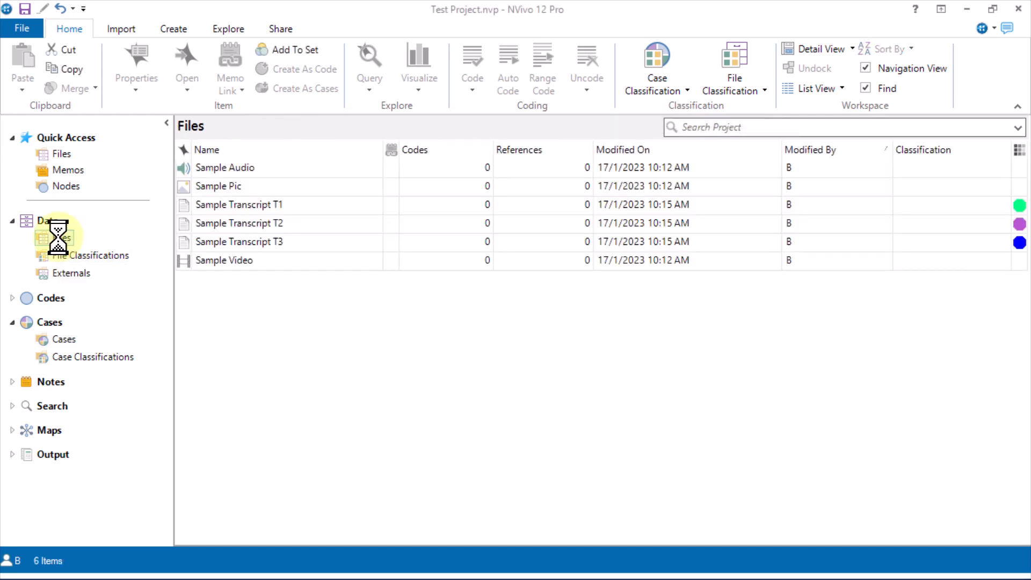
left_click(62, 341)
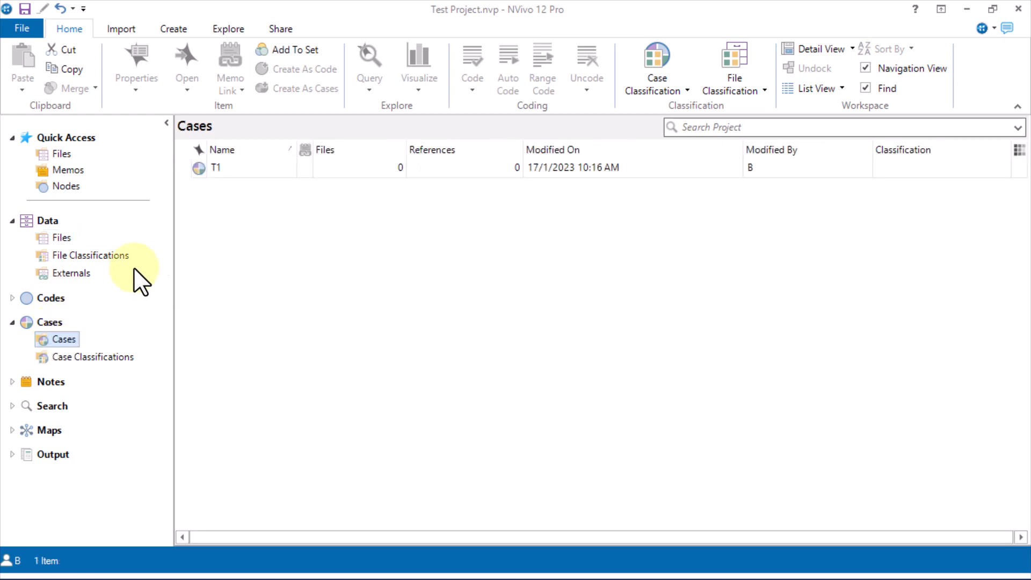
right_click(236, 172)
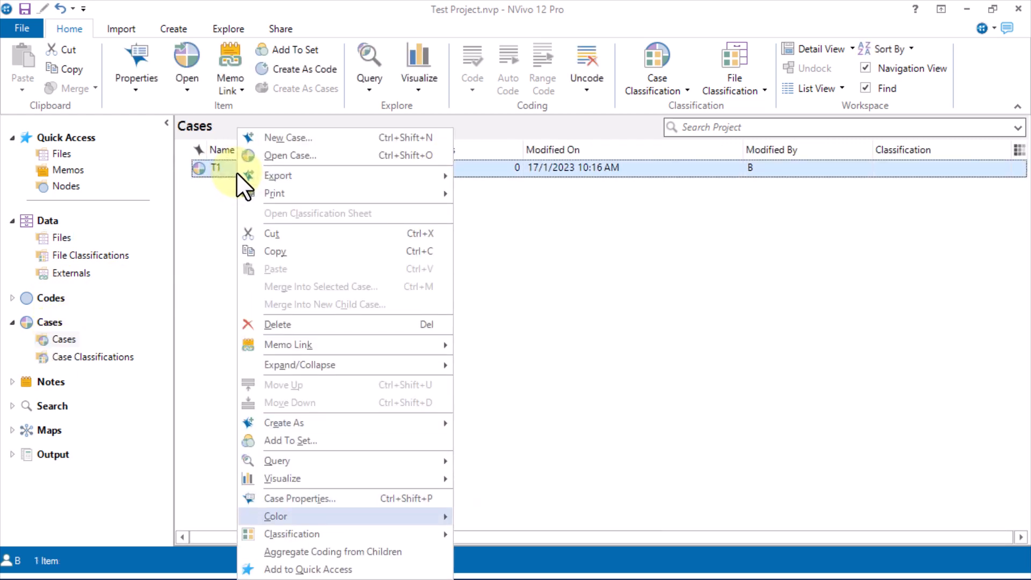
mouse_move(322, 516)
left_click(486, 462)
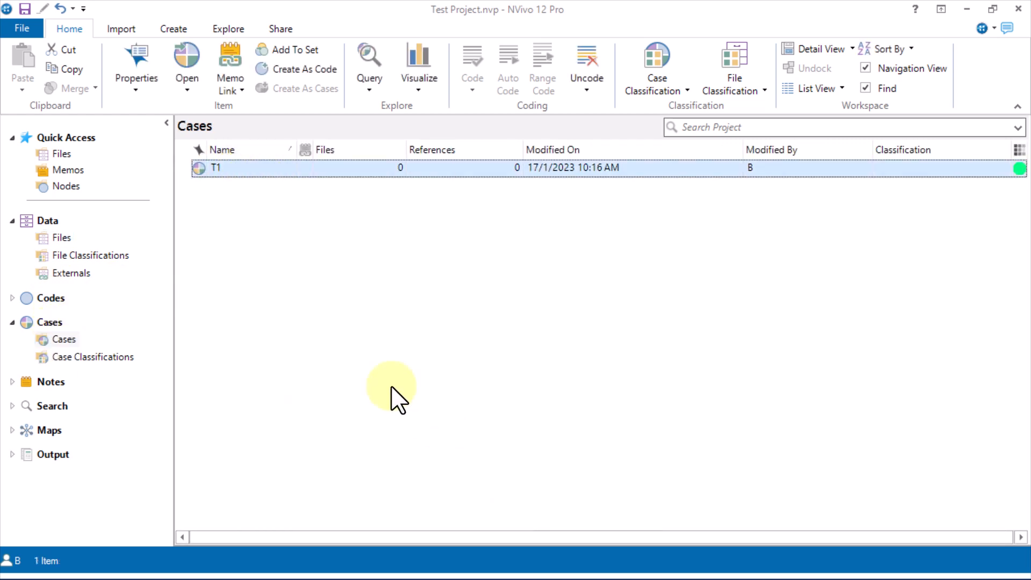
Step: Create a second case named T2 alongside case T1
right_click(263, 285)
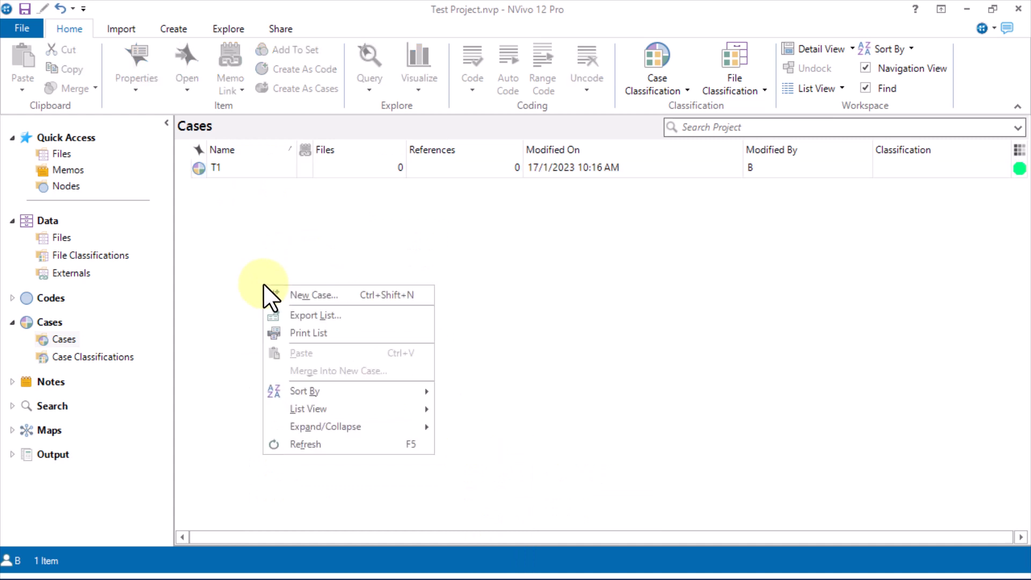
left_click(361, 295)
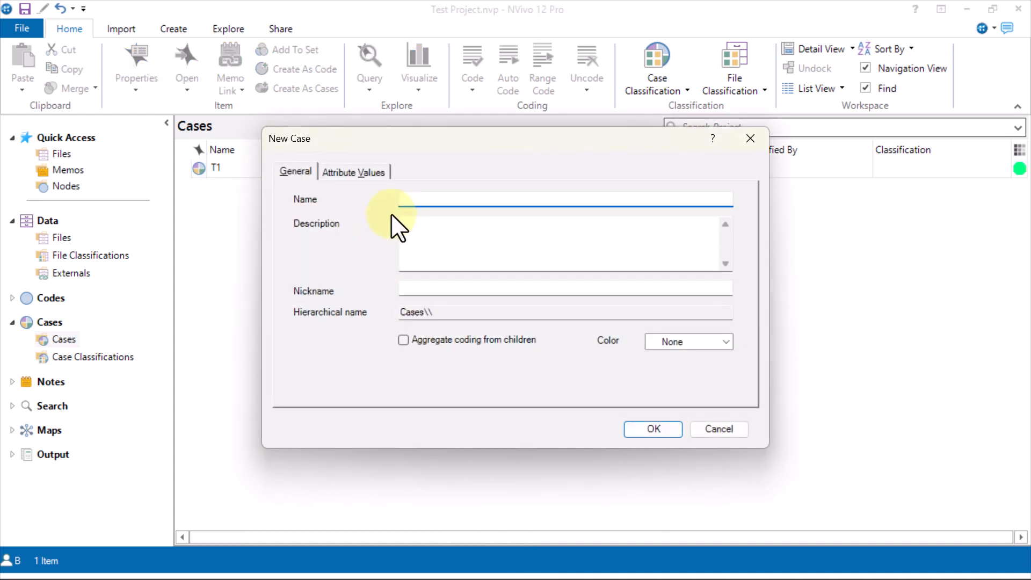
type("T2")
left_click(657, 428)
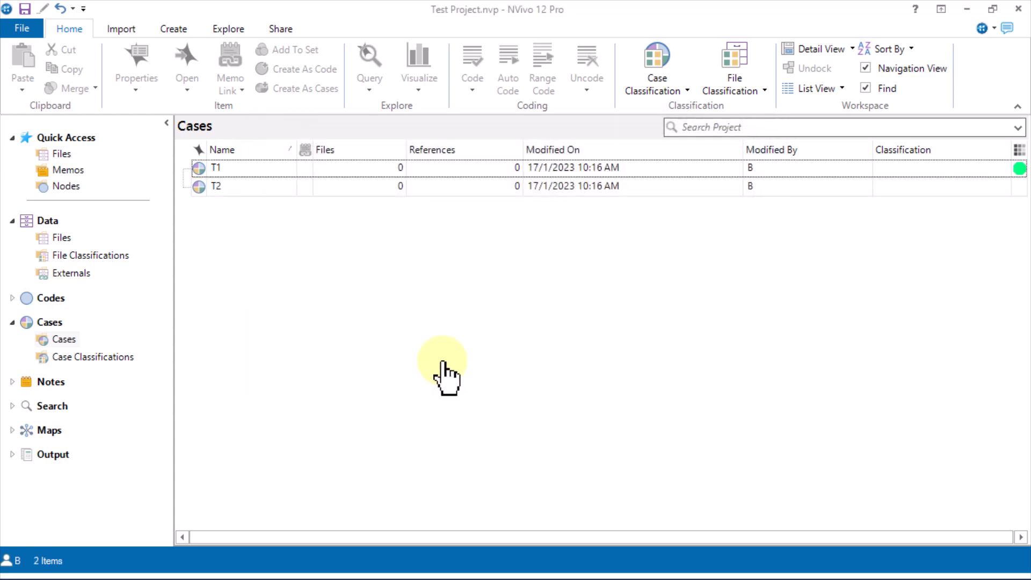
Step: Assign the color Purple to case T2, matching the color of Sample Transcript T2
left_click(53, 238)
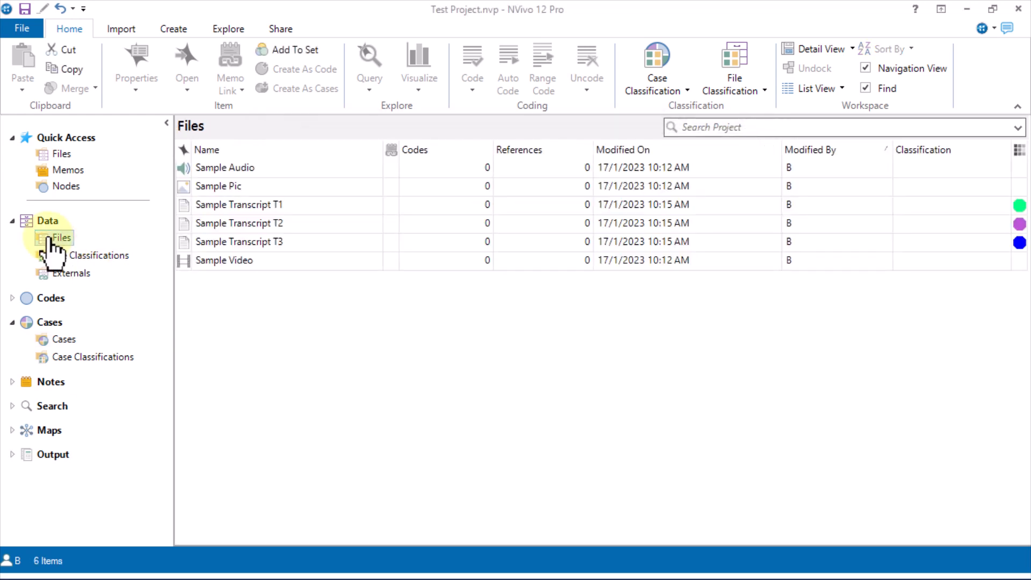
left_click(64, 340)
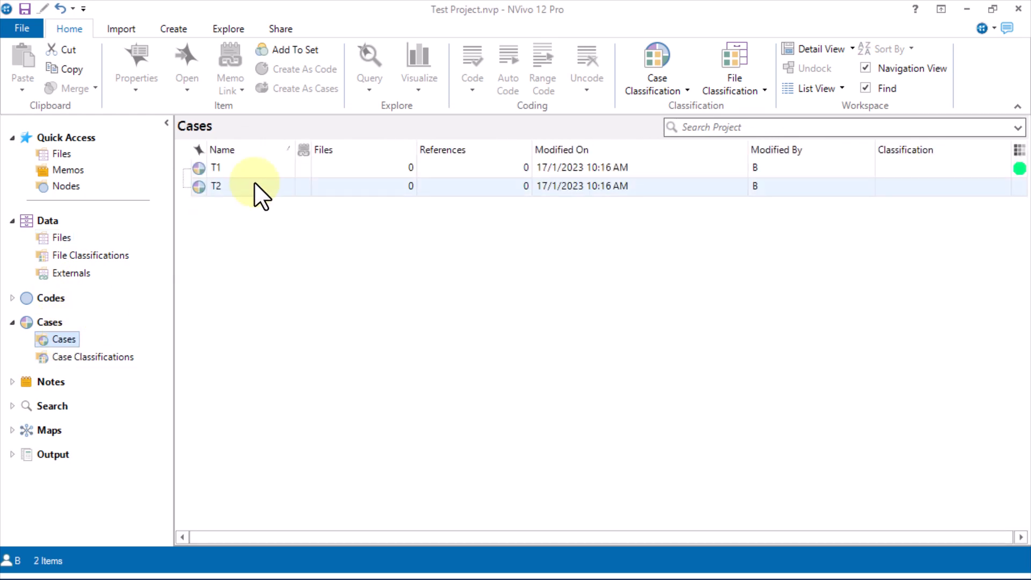
left_click(253, 182)
right_click(252, 182)
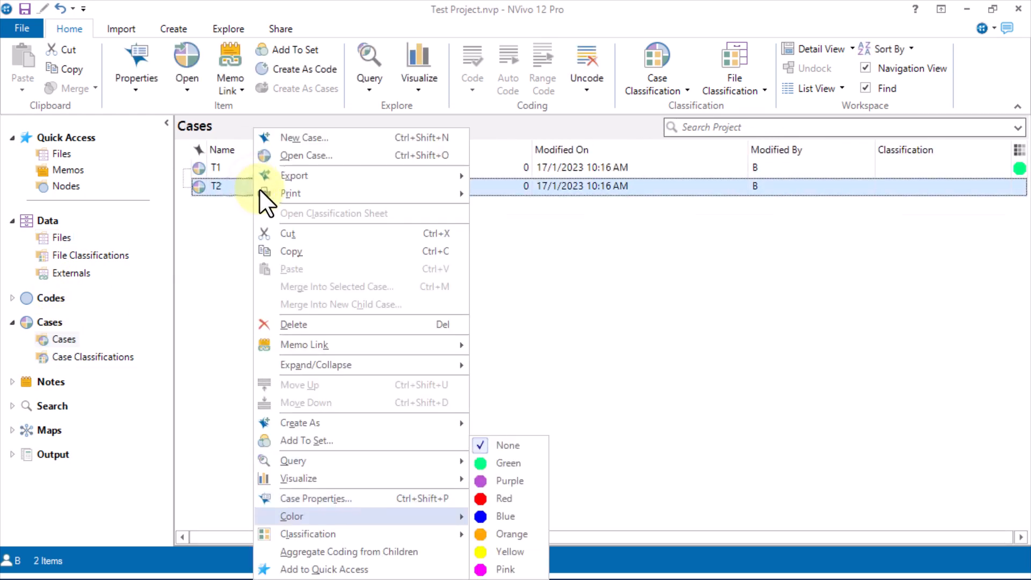
left_click(539, 481)
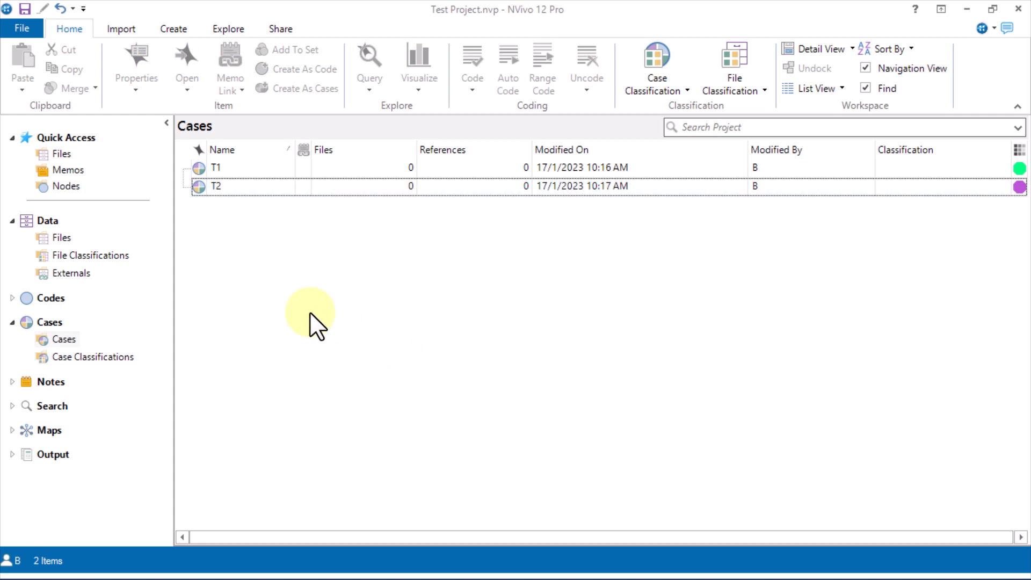
Step: Create a third case named T3 with the color Blue
right_click(236, 273)
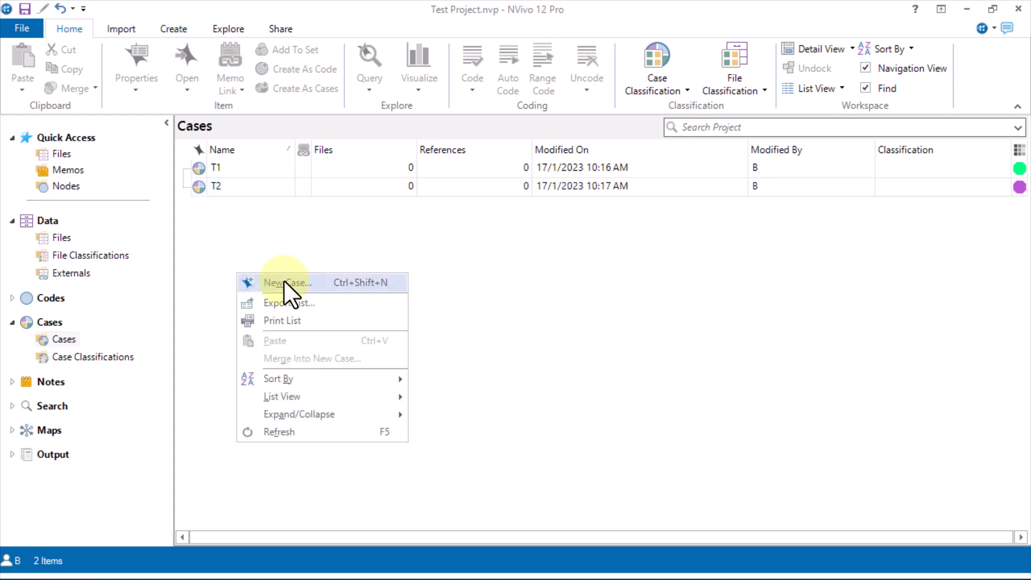
left_click(284, 280)
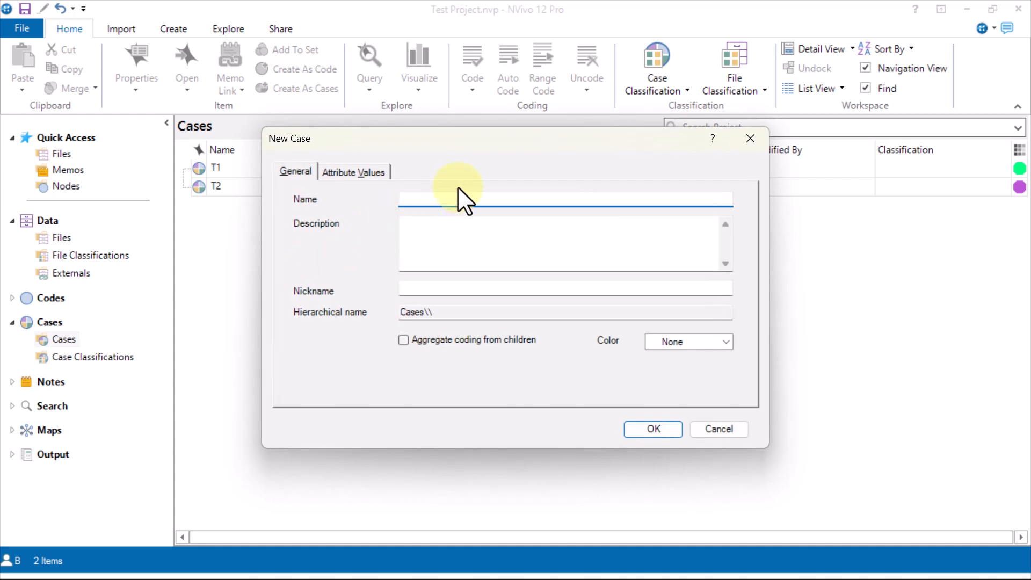
type("T3")
left_click(708, 336)
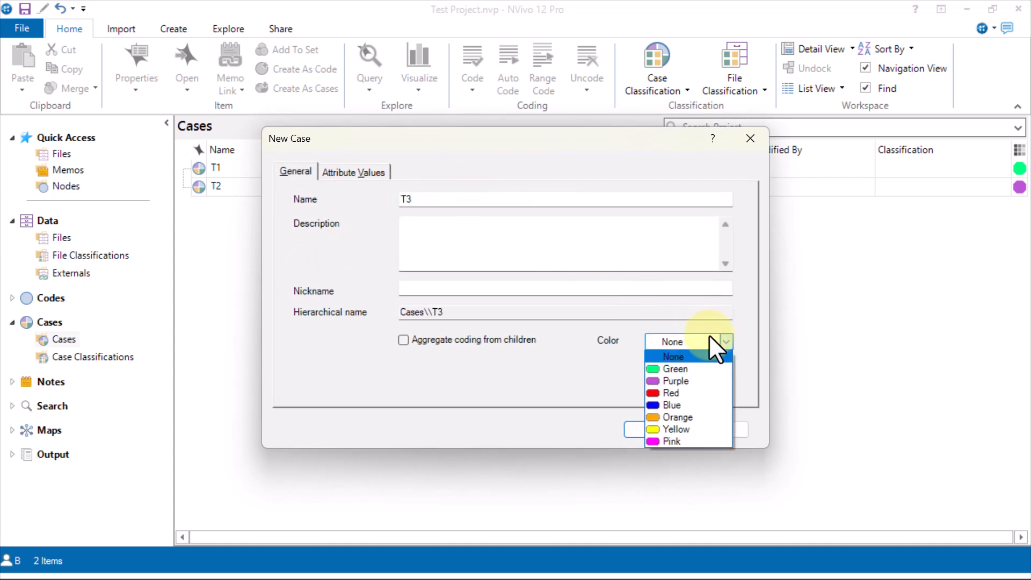
left_click(687, 405)
left_click(661, 431)
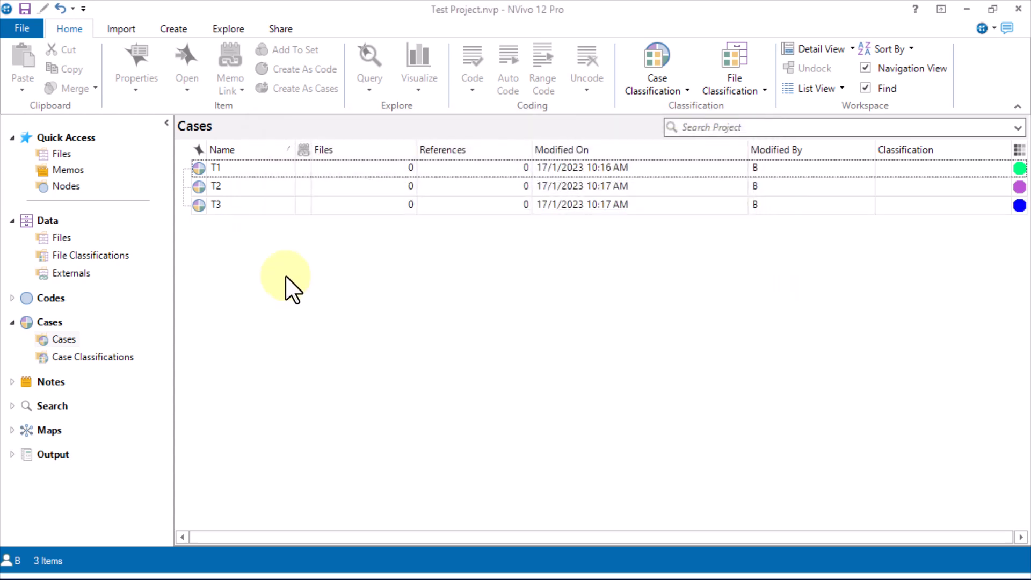
Step: Open case T1 to examine its coded content and close it again
double_click(233, 169)
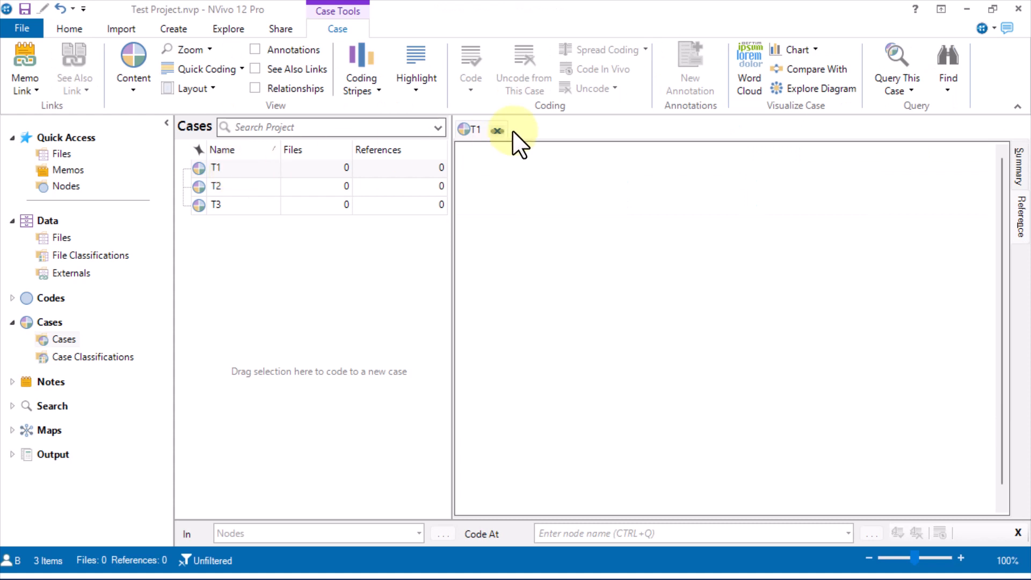
left_click(497, 130)
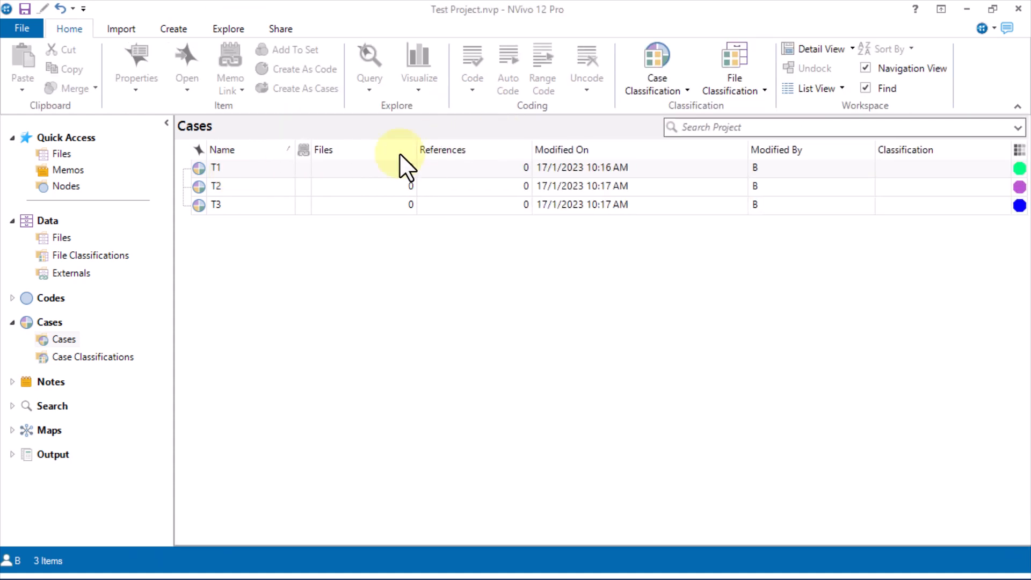
Step: Return to the list of data files and save the project
left_click(61, 237)
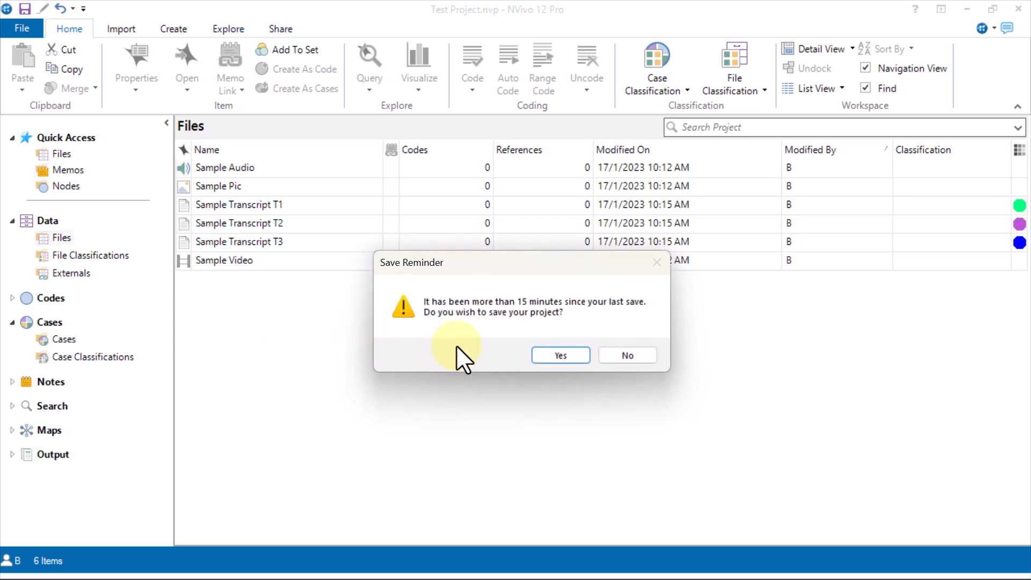
left_click(562, 356)
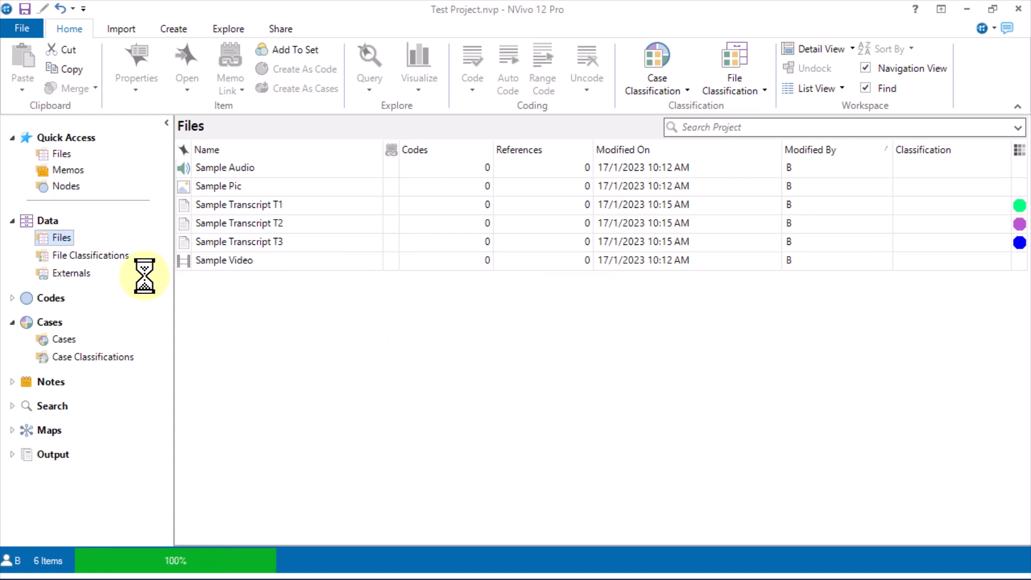
Step: Create a new folder named Interview Transcripts under the data Files
right_click(103, 255)
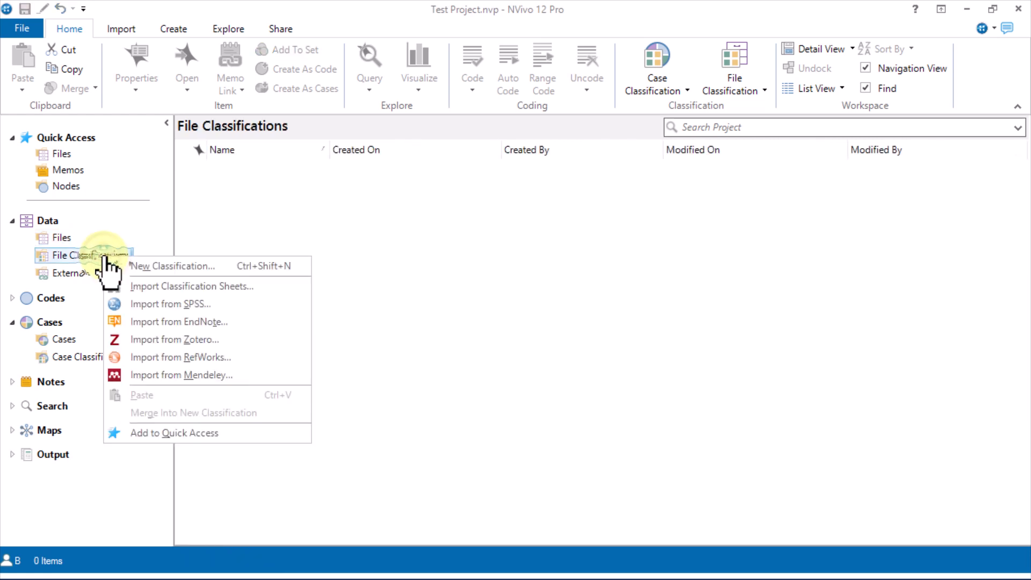
left_click(68, 240)
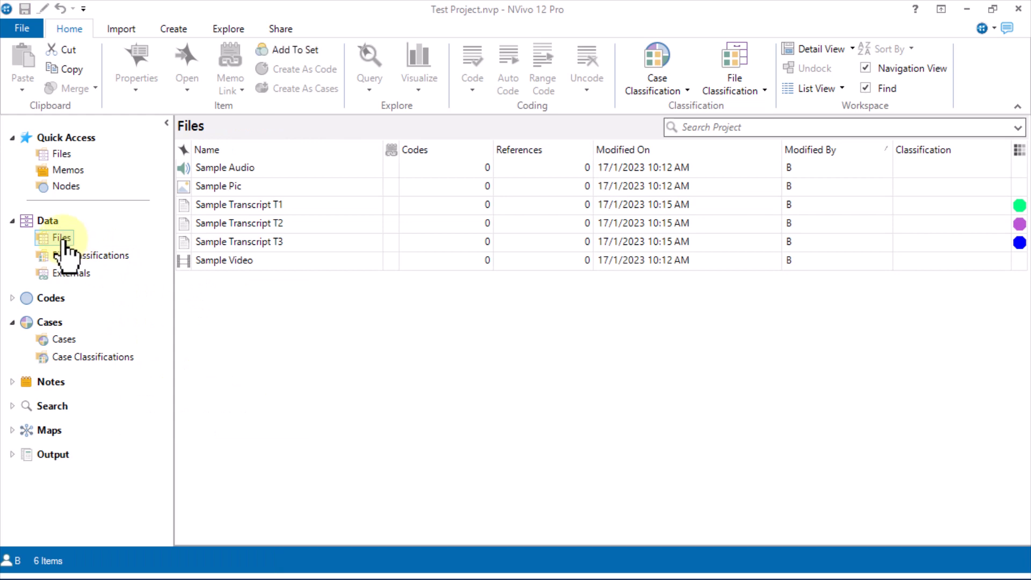
right_click(68, 240)
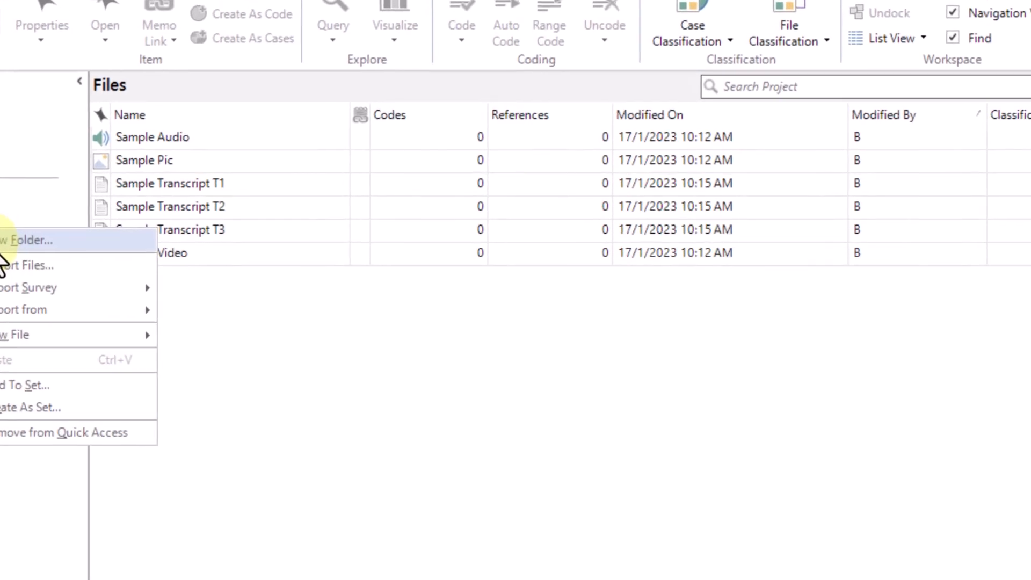
left_click(4, 242)
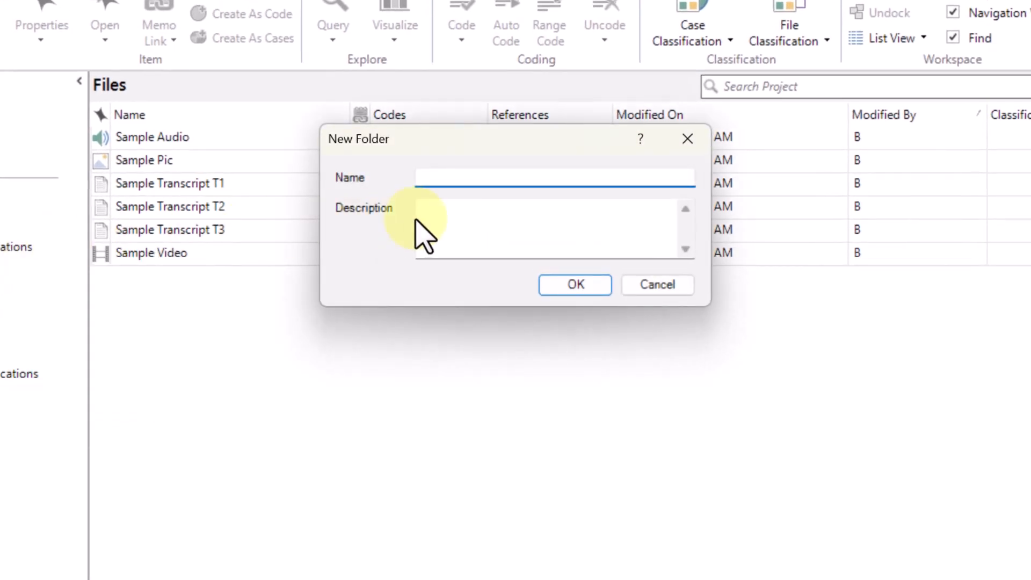
type("Interview Trans")
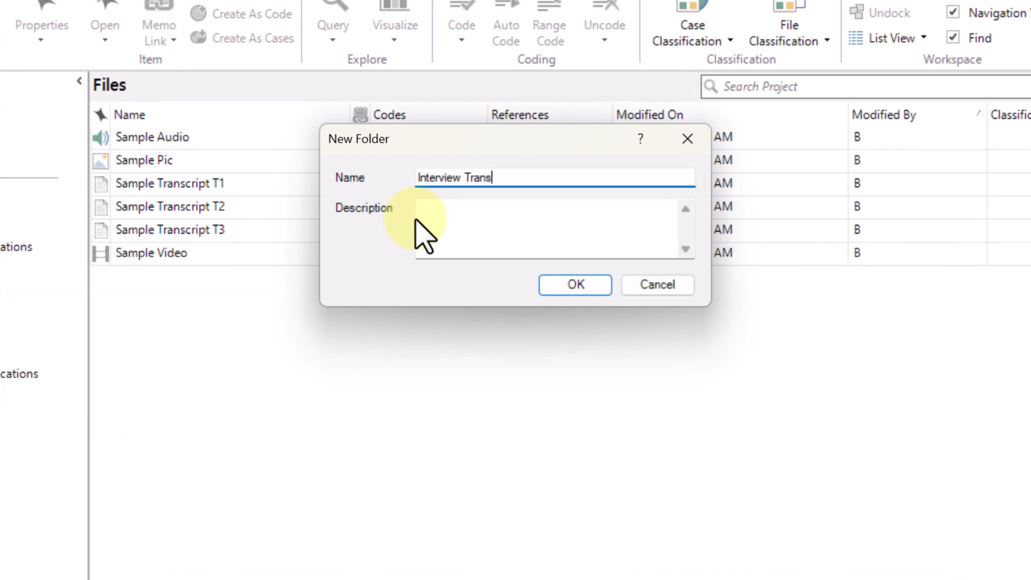
type("cripts")
left_click(578, 279)
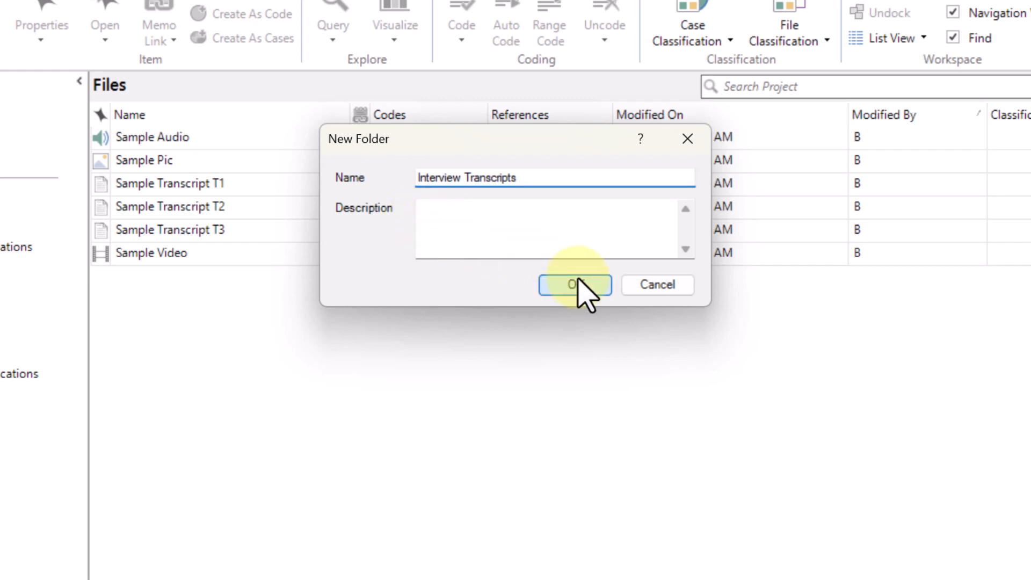
Step: Move Sample Transcript T1, T2 and T3 into the Interview Transcripts folder
left_click(220, 185)
left_click(223, 205, "ctrl")
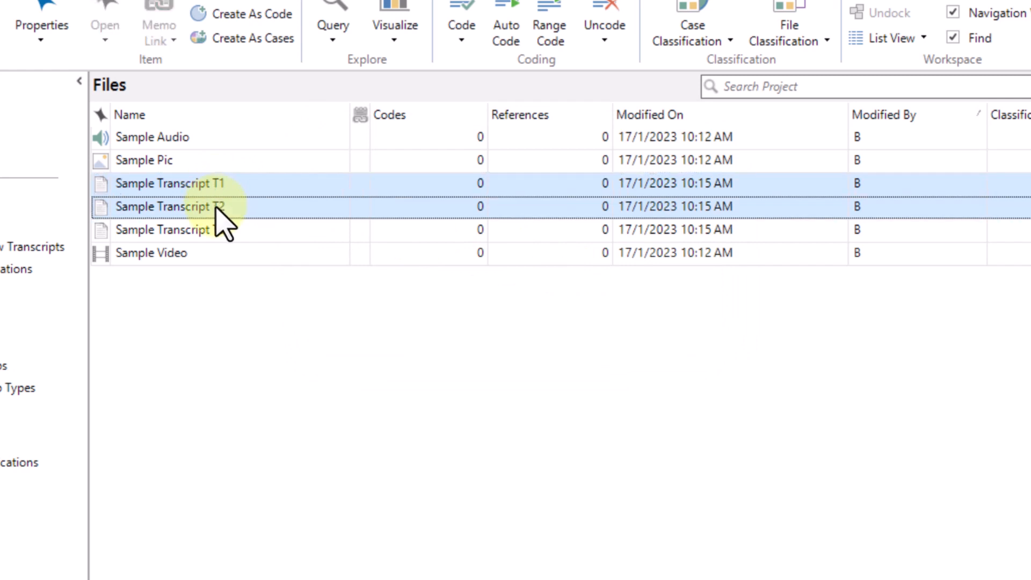
left_click(223, 225, "ctrl")
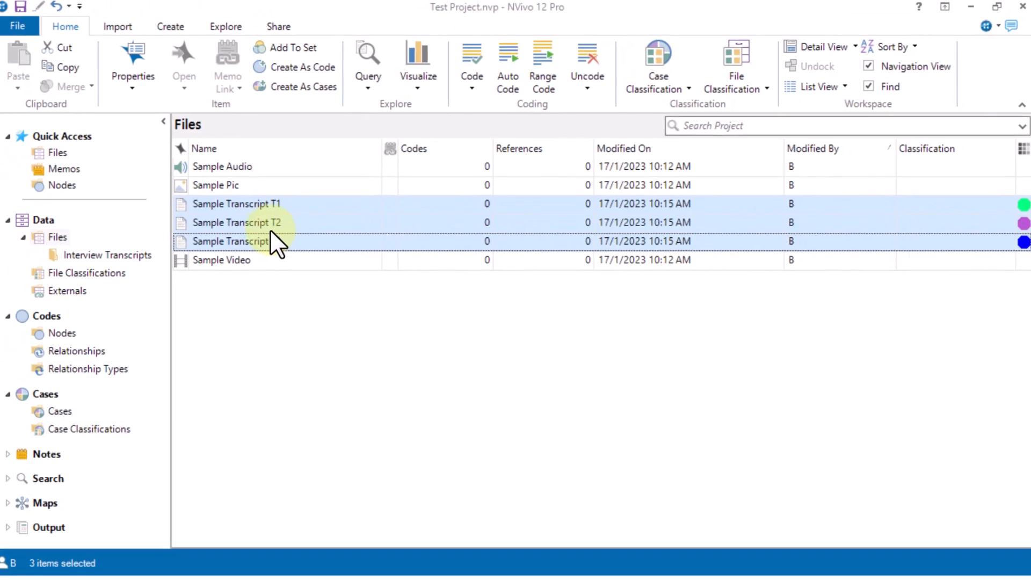
left_click_drag(267, 224, 128, 258)
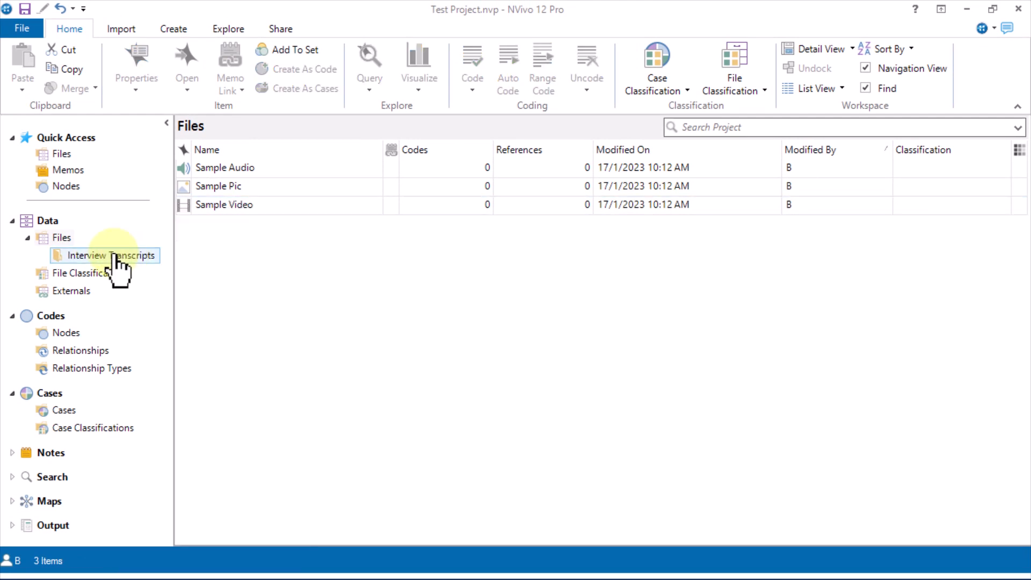
Step: Open Sample Transcript T1 from the Interview Transcripts folder and read down to Teacher 1's answer at 01:52
left_click(126, 257)
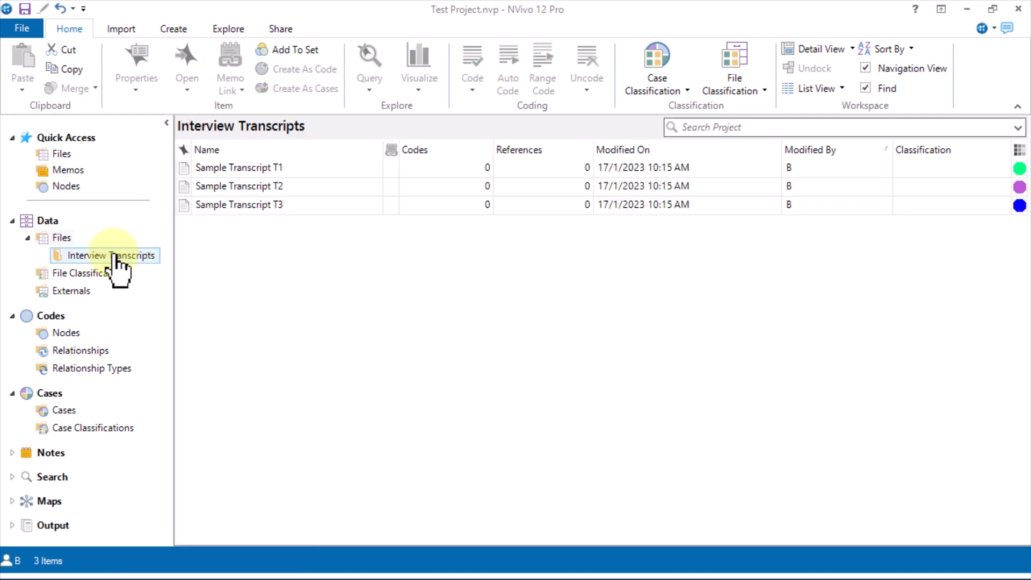
double_click(294, 166)
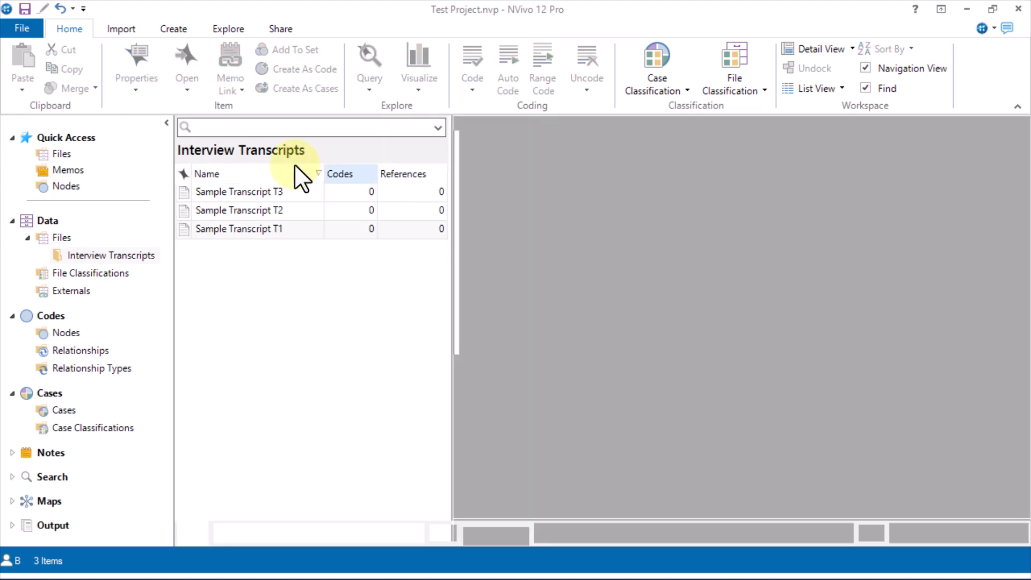
scroll(759, 390, "down", 5)
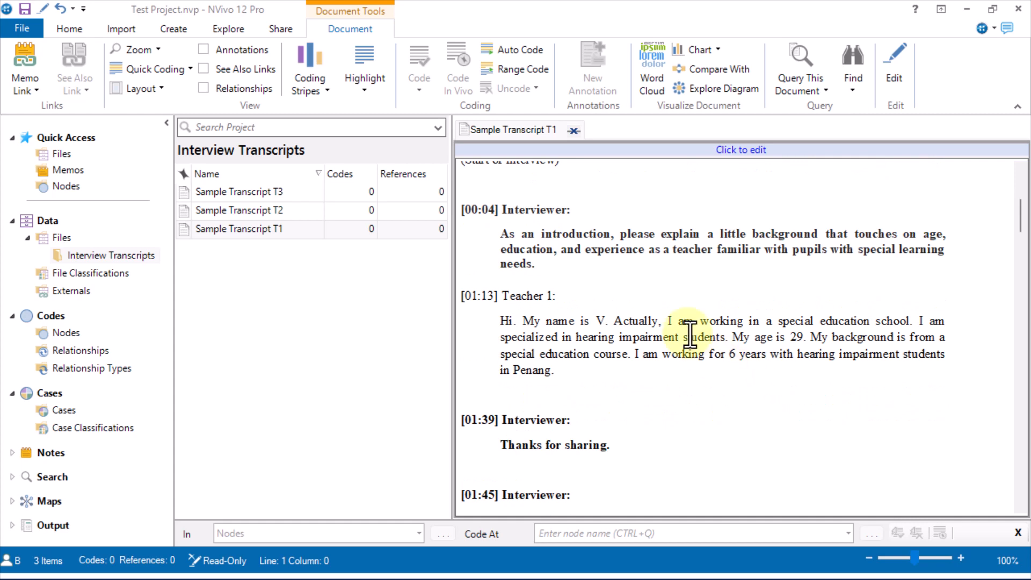
scroll(565, 234, "down", 4)
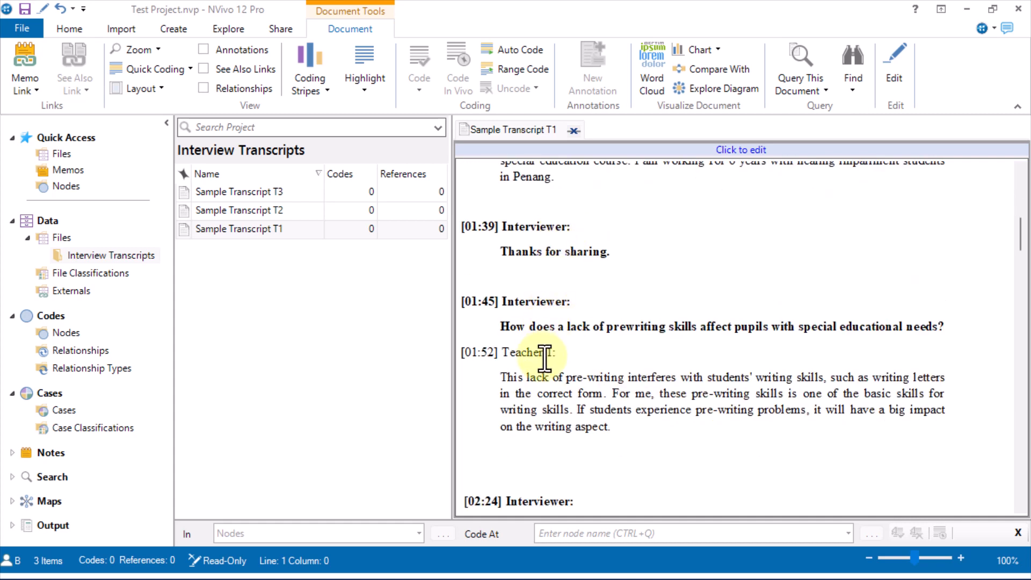
scroll(544, 357, "down", 1)
scroll(617, 363, "up", 1)
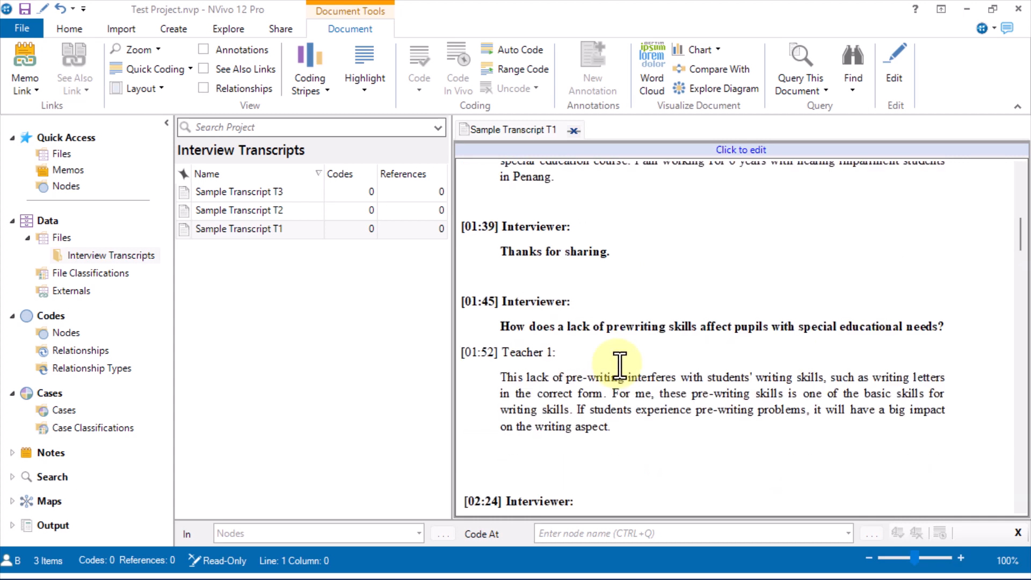
scroll(681, 369, "up", 2)
scroll(678, 371, "down", 3)
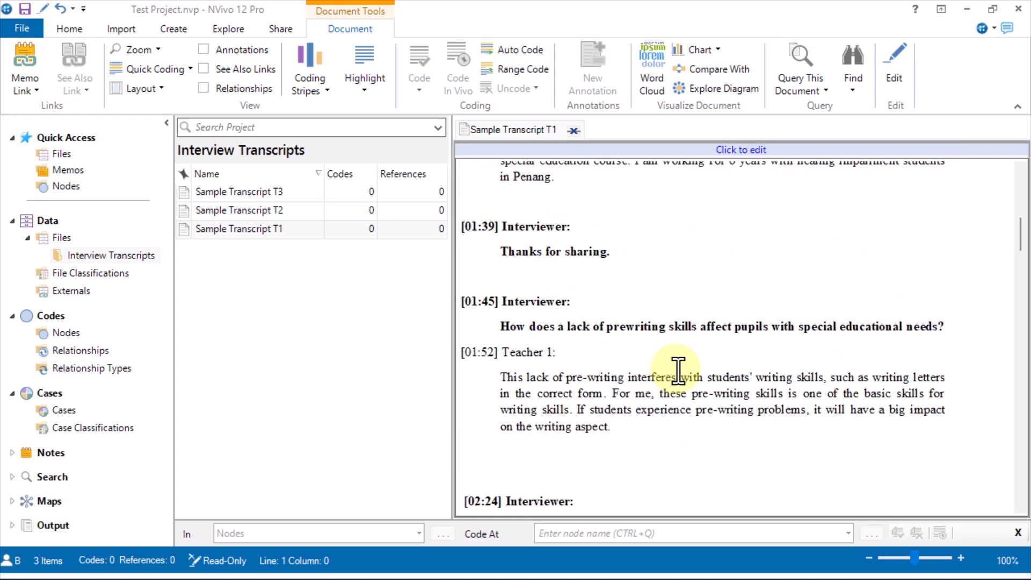
scroll(678, 370, "down", 2)
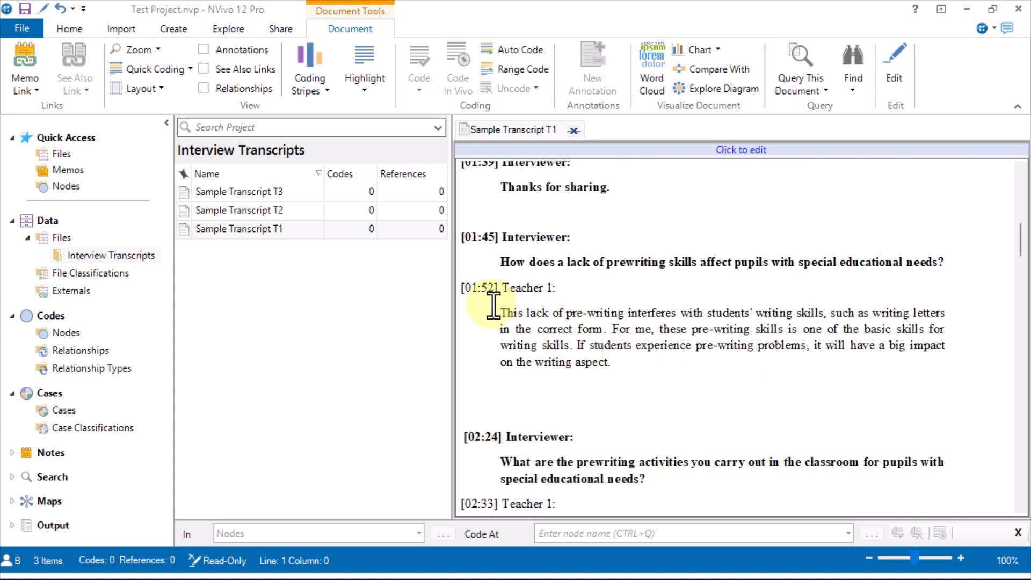
Step: Code Teacher 1's full answer at 01:52 about the lack of pre-writing skills to the existing case T1
left_click_drag(494, 292, 545, 320)
left_click(518, 345)
left_click_drag(626, 369, 497, 314)
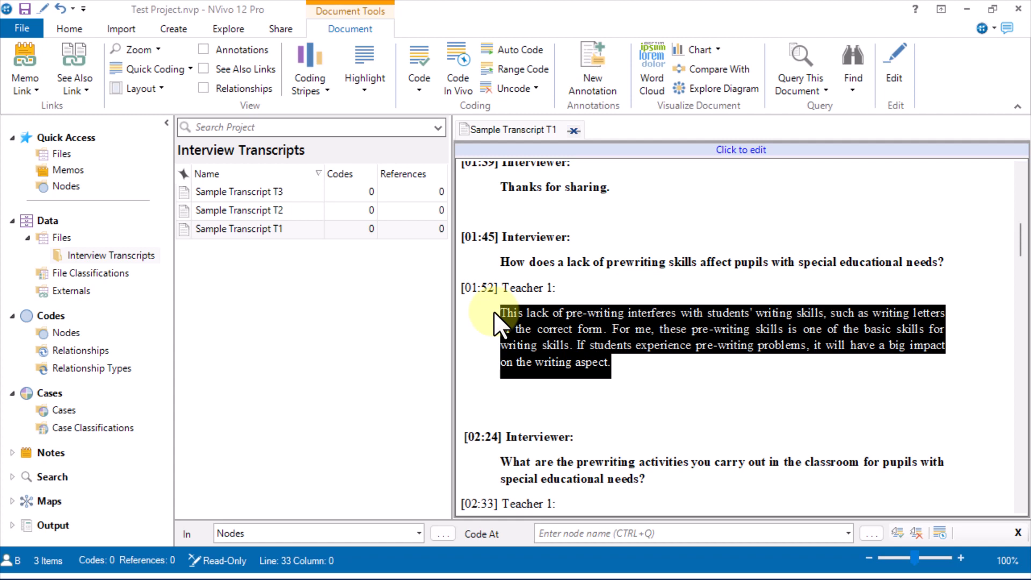
right_click(571, 330)
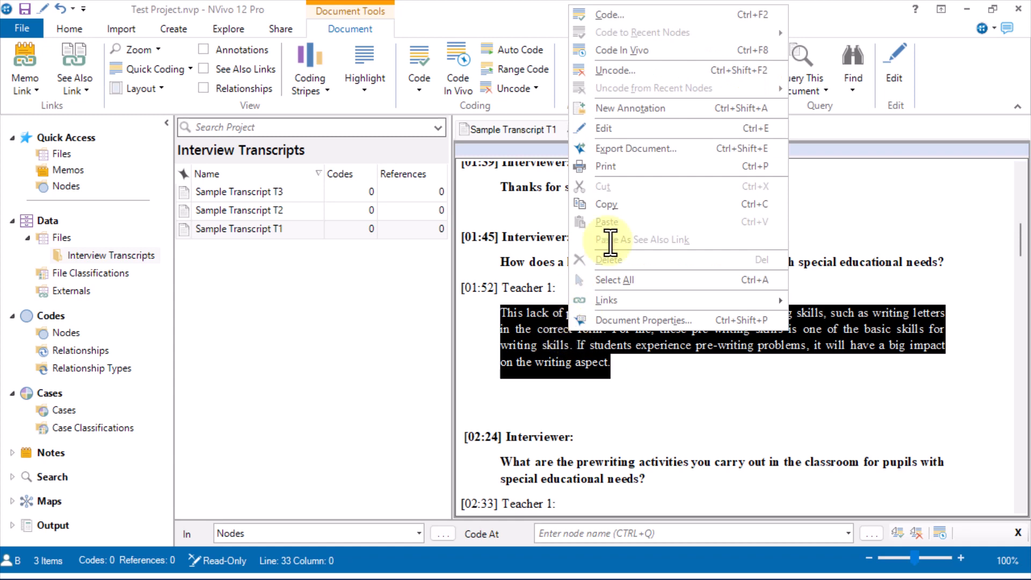
left_click(707, 14)
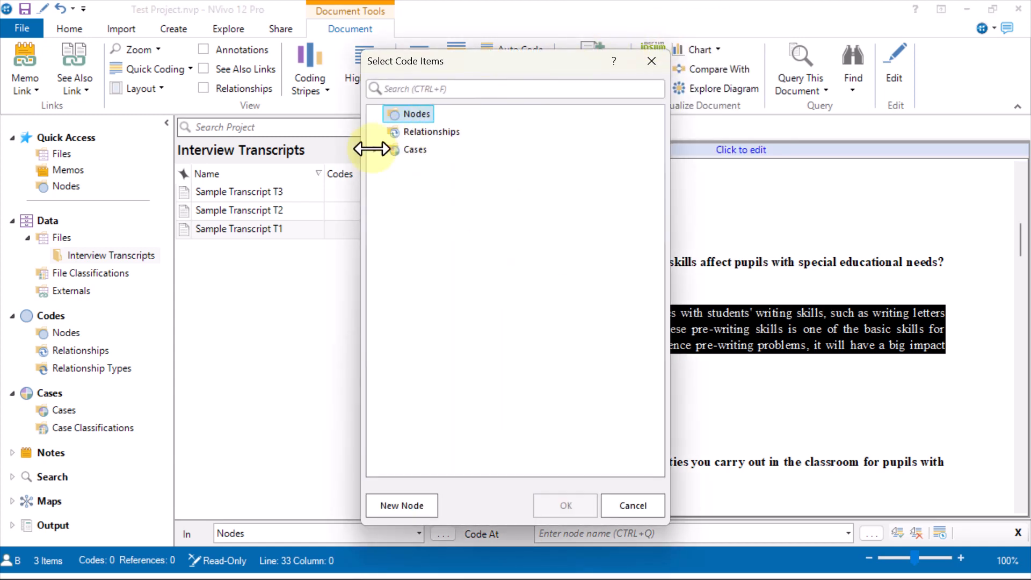
left_click(374, 149)
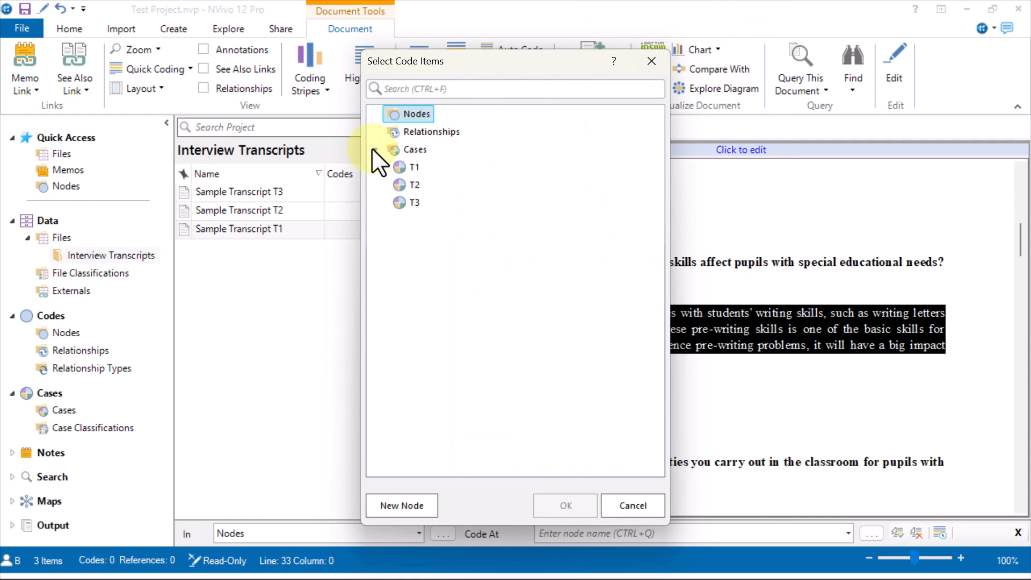
left_click(411, 166)
left_click(573, 509)
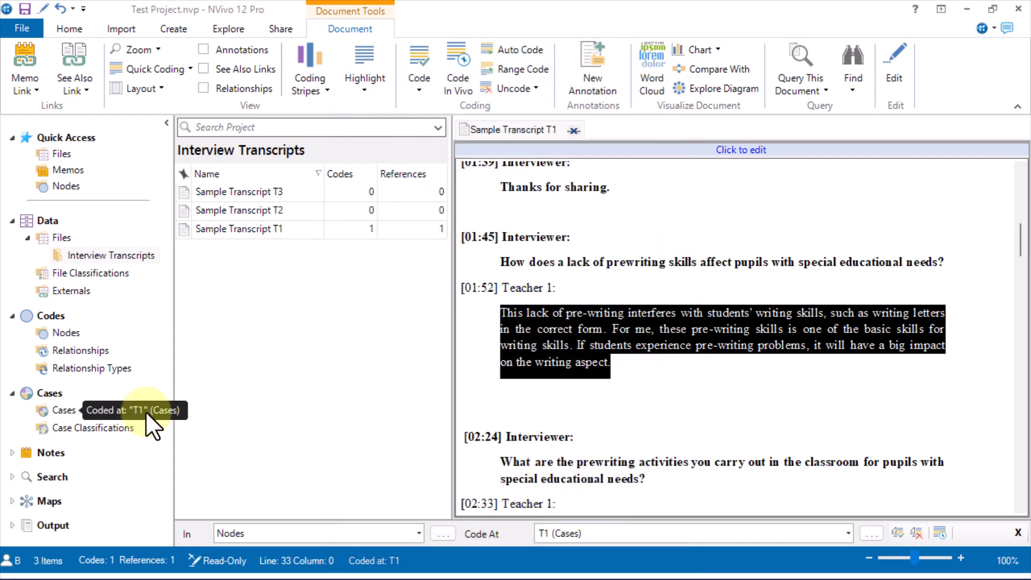
Step: From the list of cases, code Teacher 1's 02:33 answer to case T1 and review the case's coded references
left_click(74, 412)
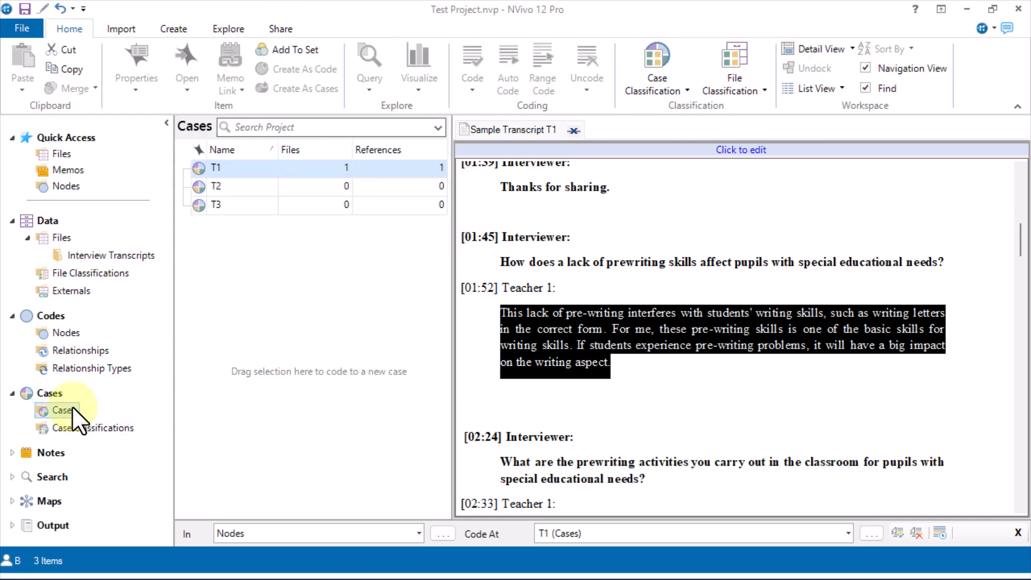
scroll(75, 409, "down", 3)
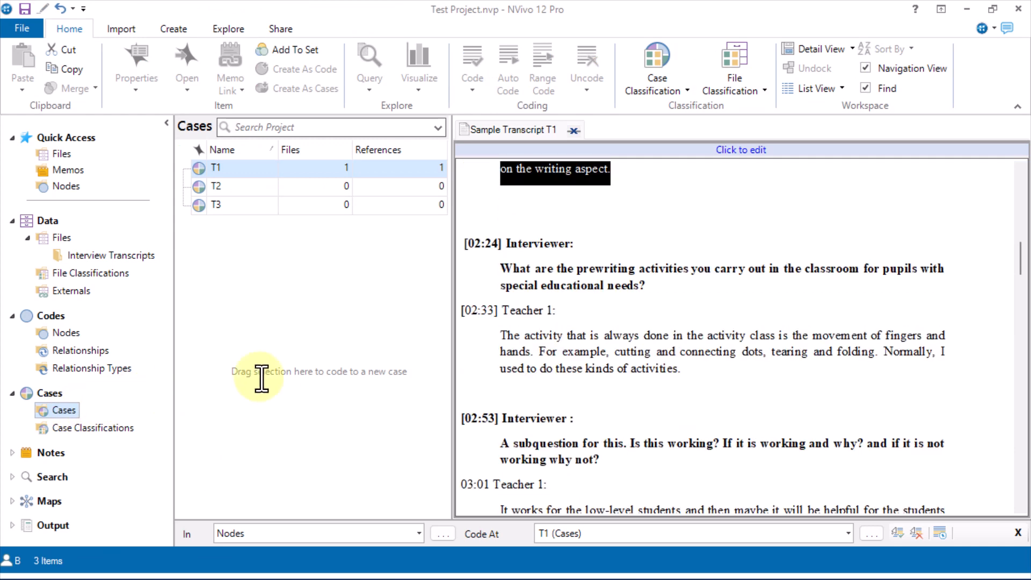
triple_click(580, 349)
left_click_drag(741, 368, 291, 168)
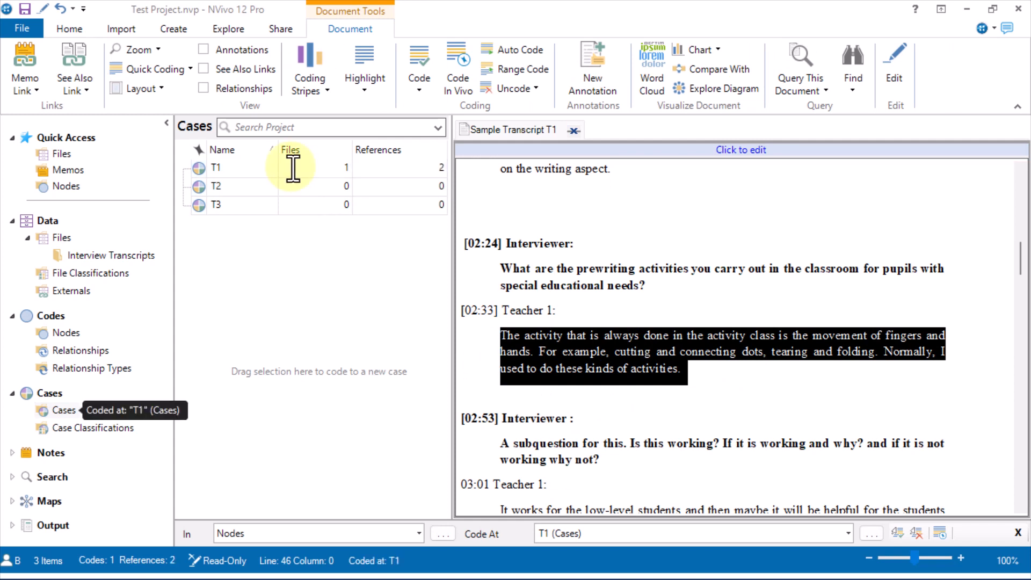
left_click(233, 167)
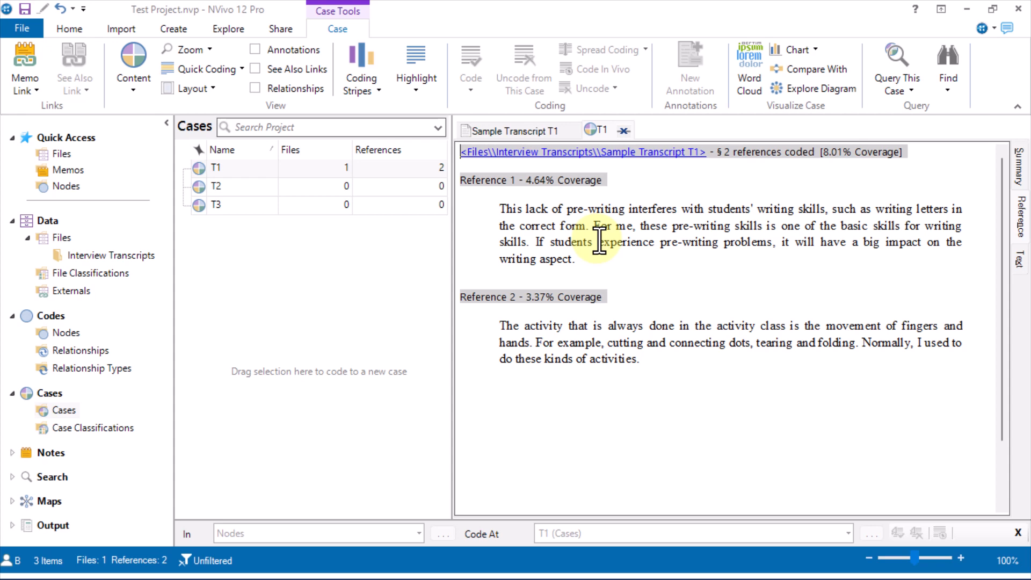
left_click(542, 153)
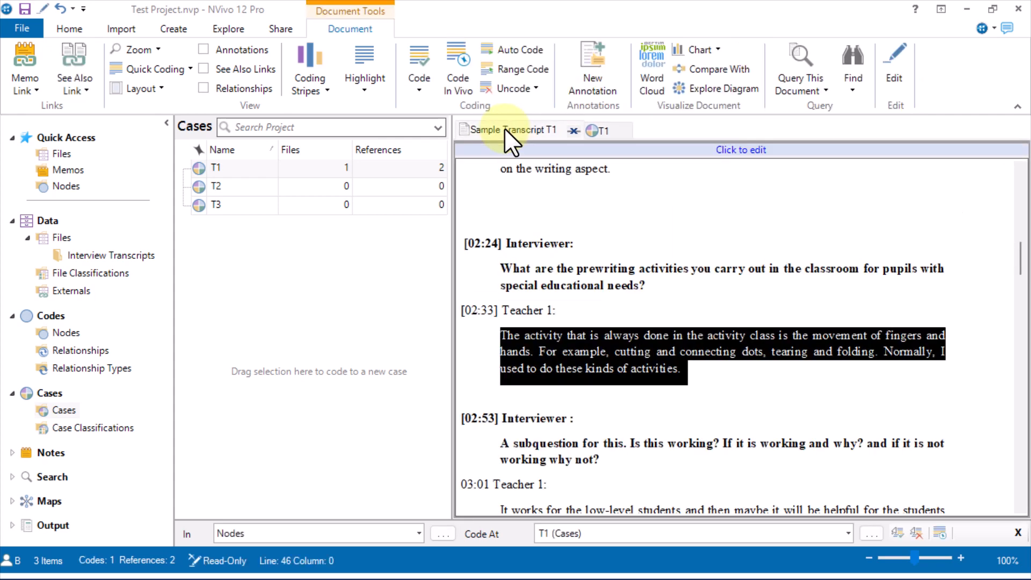
Step: Code Teacher 1's 03:01 answer about low-level students to case T1
scroll(716, 424, "down", 2)
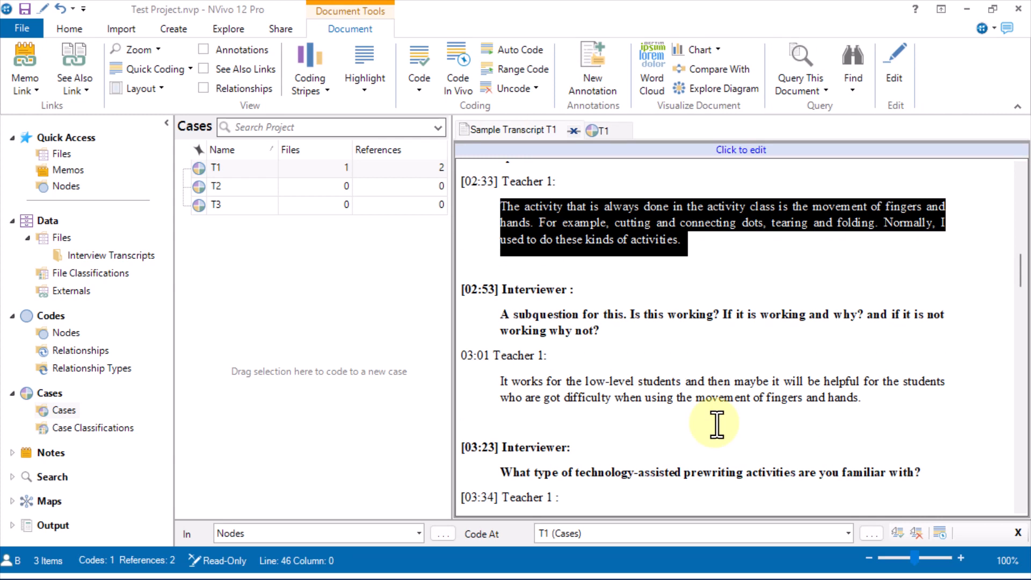
left_click_drag(861, 398, 472, 363)
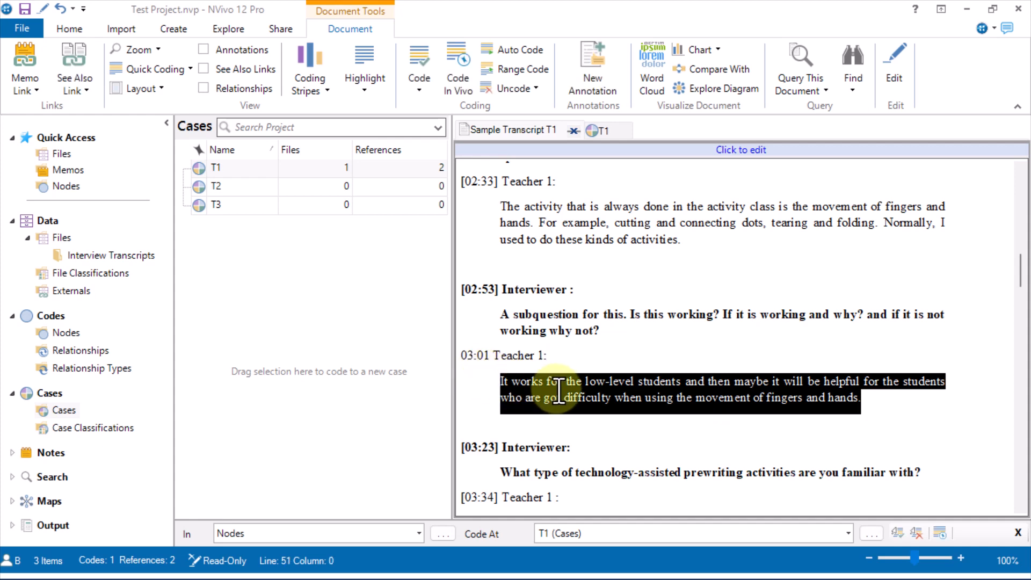
left_click_drag(562, 390, 263, 171)
Step: Code Teacher 1's answers at 03:34 and 03:56 to case T1
scroll(337, 191, "down", 4)
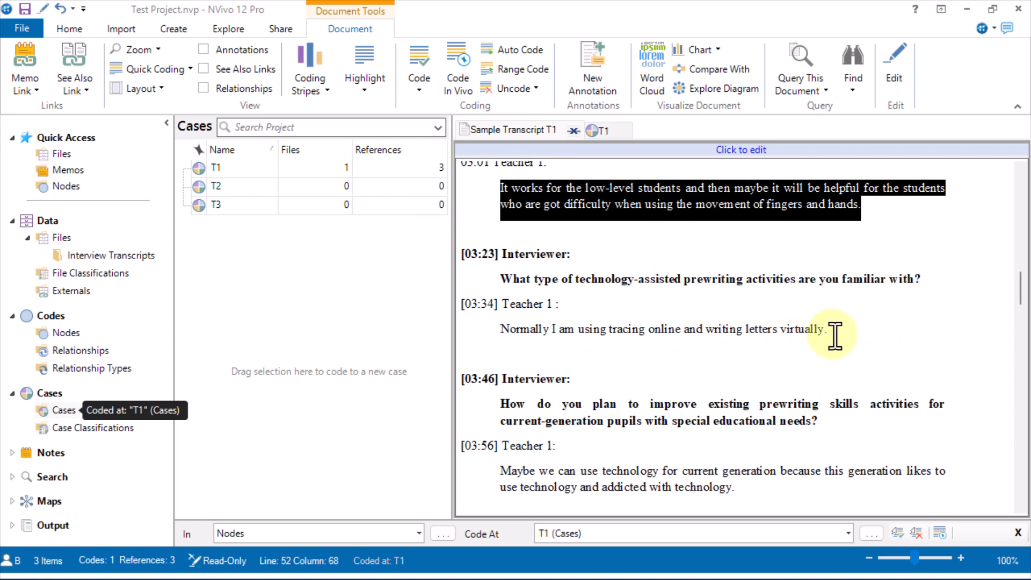
left_click_drag(835, 331, 500, 330)
left_click_drag(810, 340, 442, 339)
left_click_drag(515, 330, 223, 170)
scroll(665, 449, "down", 1)
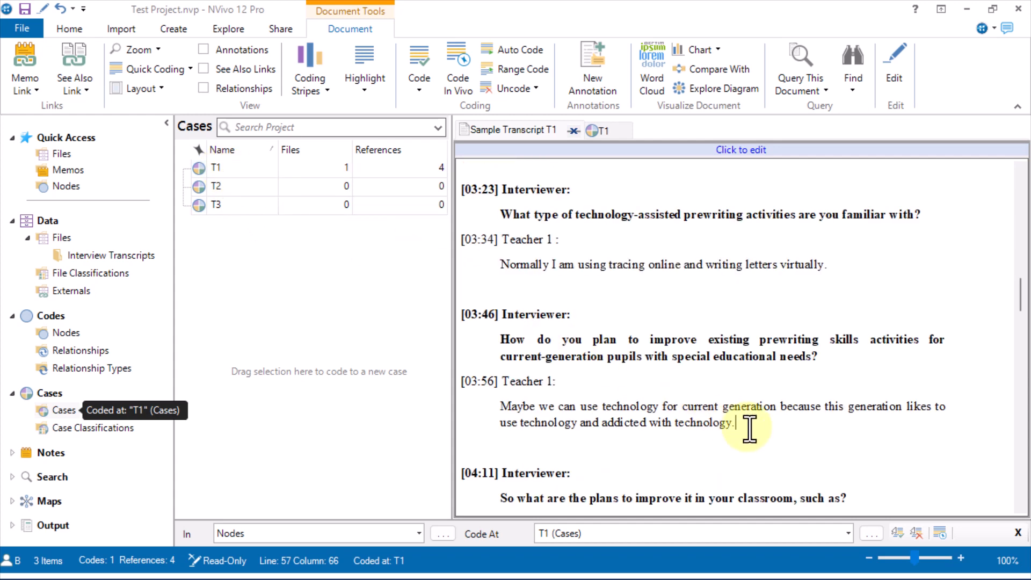
left_click_drag(744, 424, 240, 165)
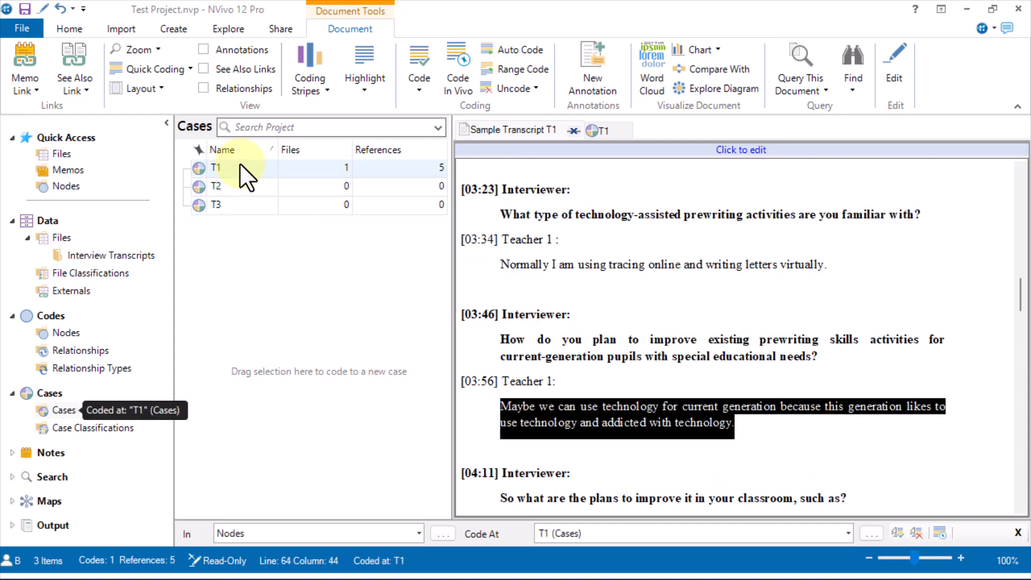
Step: Close Sample Transcript T1 and case T1, and open Sample Transcript T2 from the Interview Transcripts folder
left_click(90, 255)
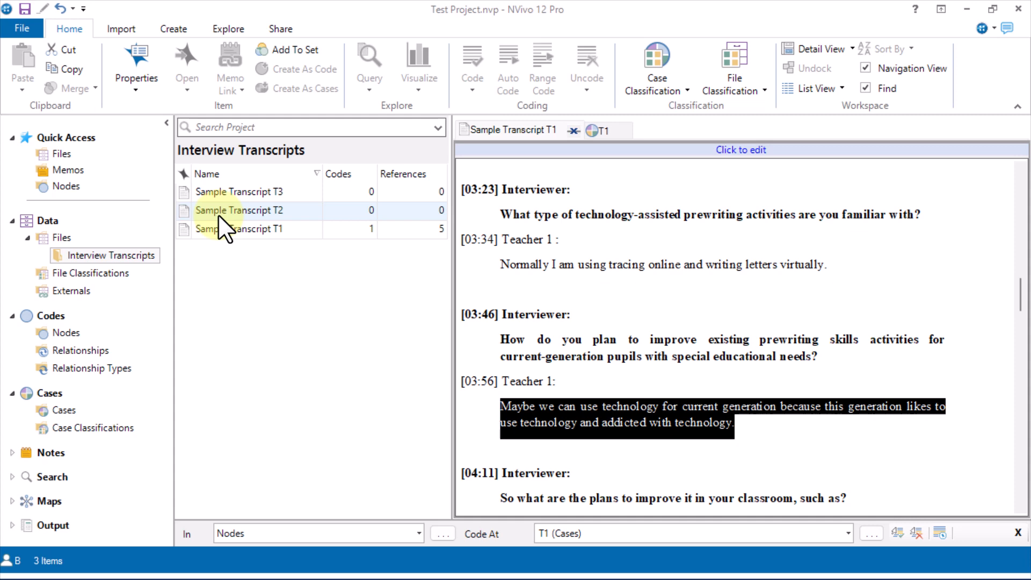
left_click(572, 131)
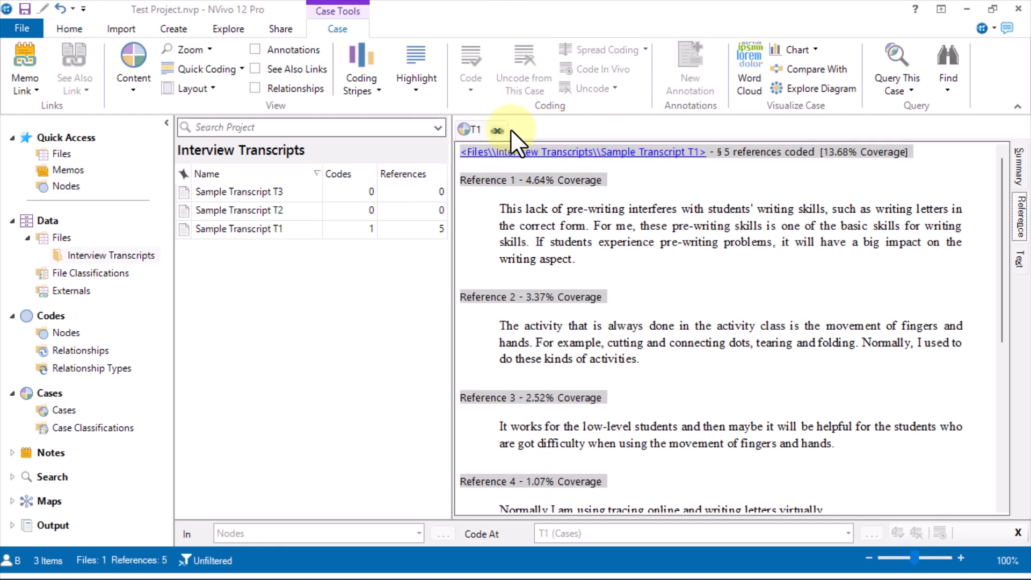
left_click(497, 130)
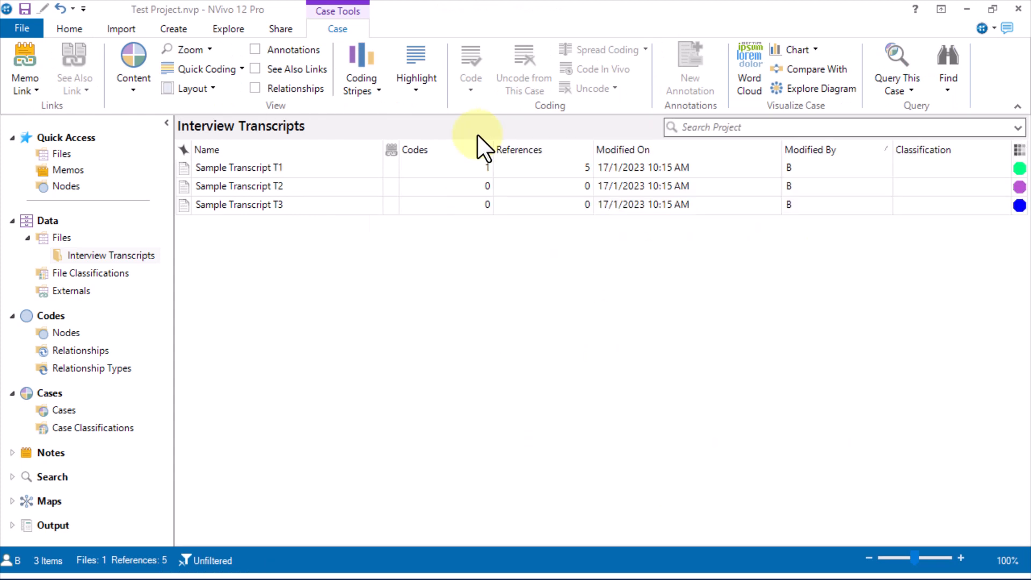
double_click(276, 187)
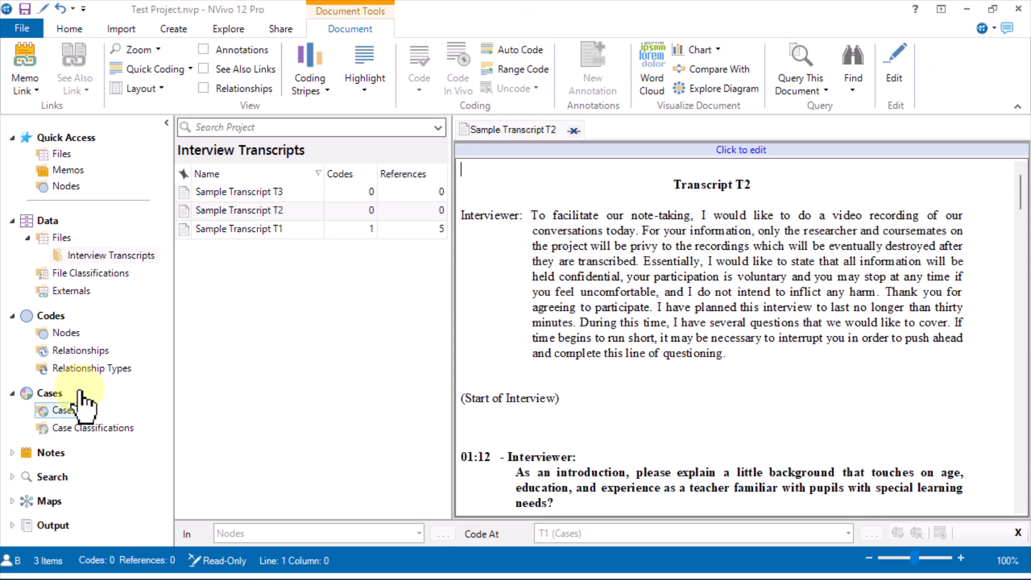
Step: Display the list of cases beside the transcript and check case T2's content, closing the case again
left_click(73, 411)
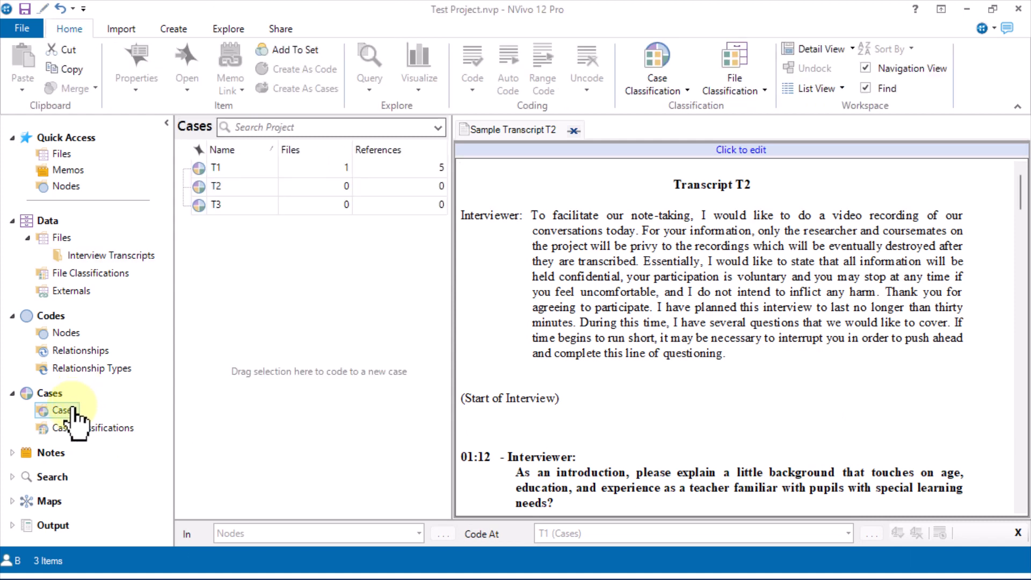
left_click(235, 193)
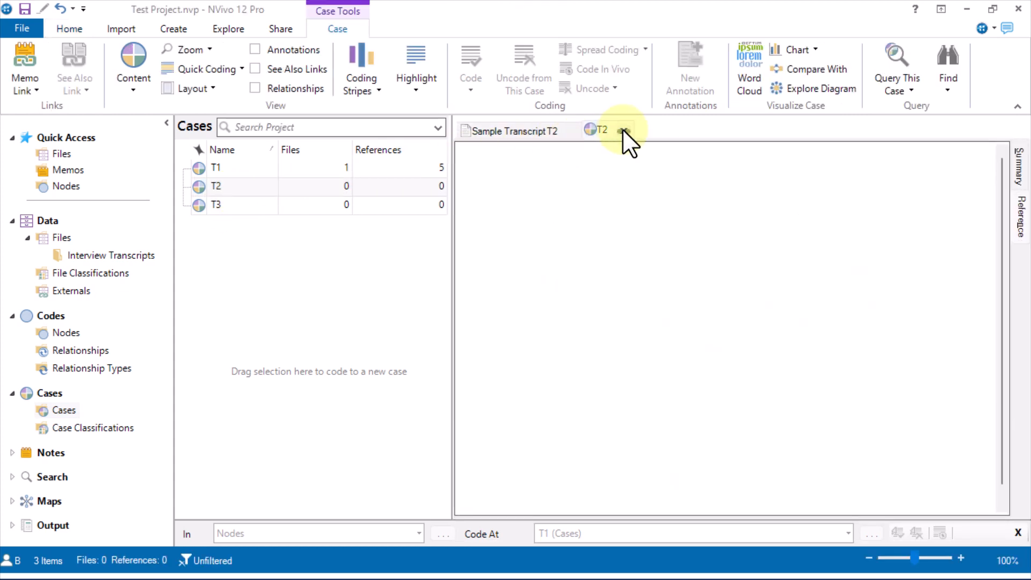
left_click(622, 130)
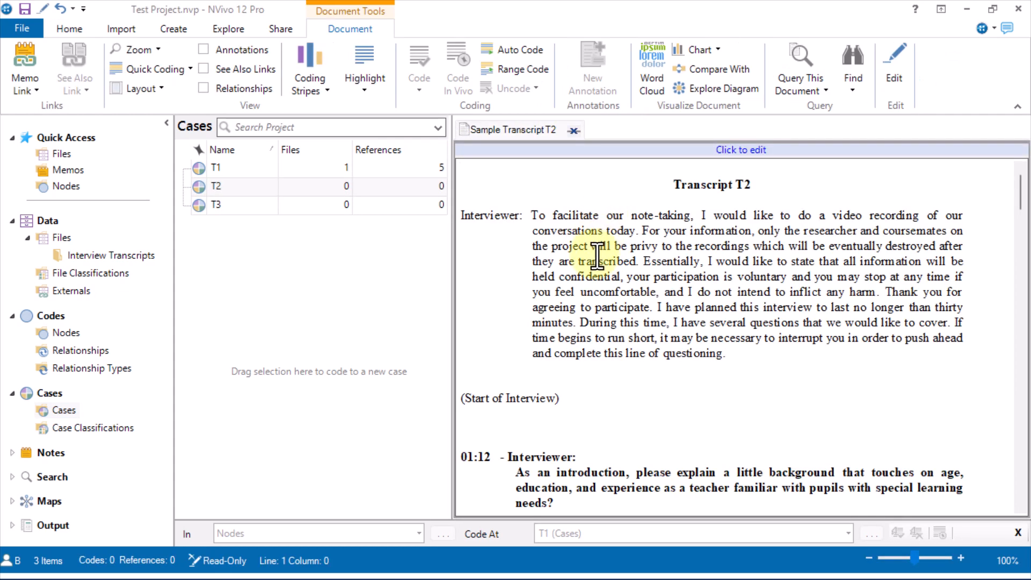
Step: Code Teacher 2's answers at 02:10 and 03:02 in Sample Transcript T2 to case T2
scroll(597, 255, "down", 5)
left_click_drag(553, 343, 523, 323)
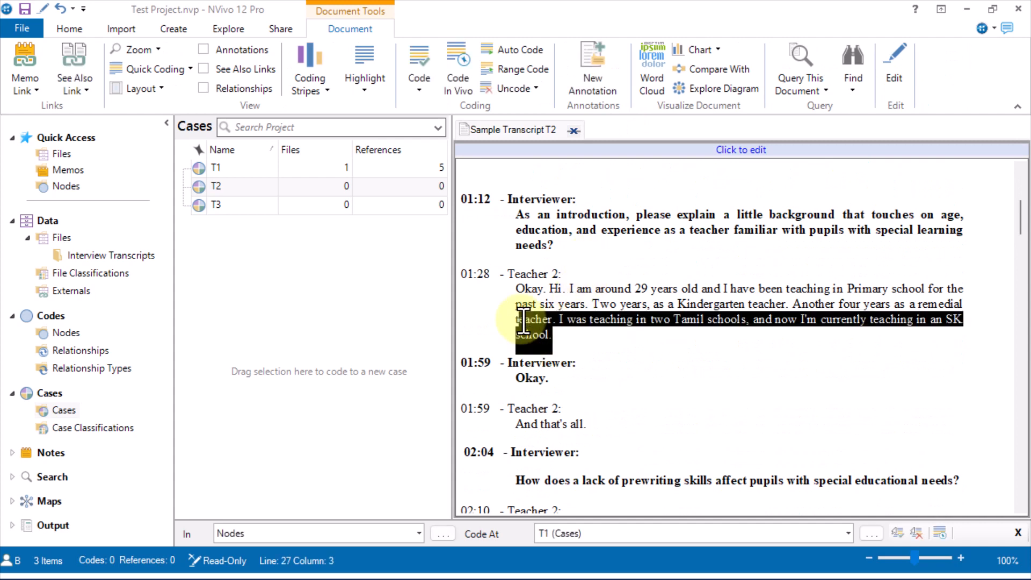
scroll(537, 322, "down", 5)
left_click_drag(617, 344, 519, 268)
left_click_drag(583, 289, 268, 183)
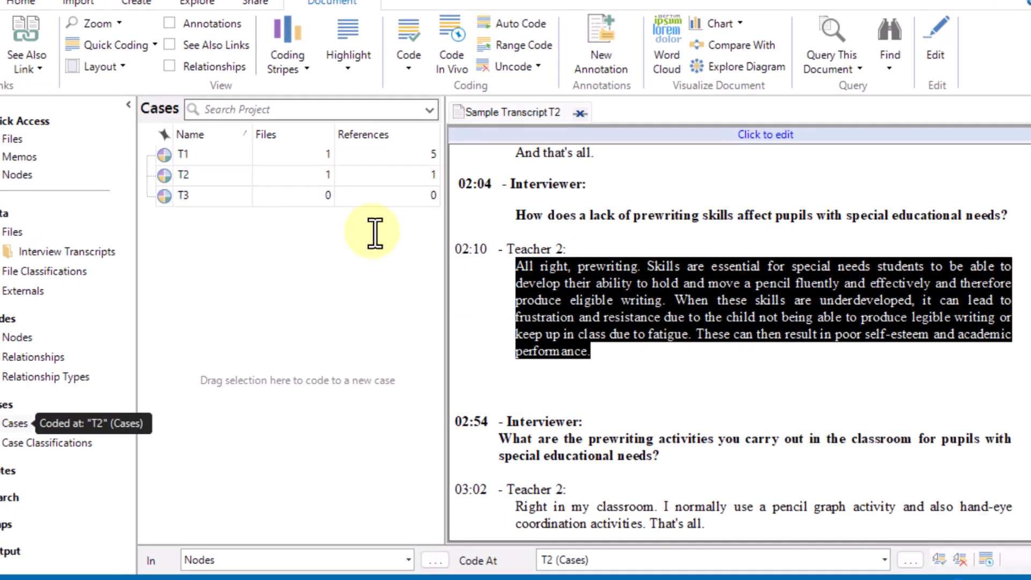
scroll(693, 379, "down", 3)
left_click_drag(705, 380, 230, 179)
Step: Code Teacher 2's 03:27 answer about hand-eye coordination to case T2 and review the case's coded references
scroll(626, 357, "down", 8)
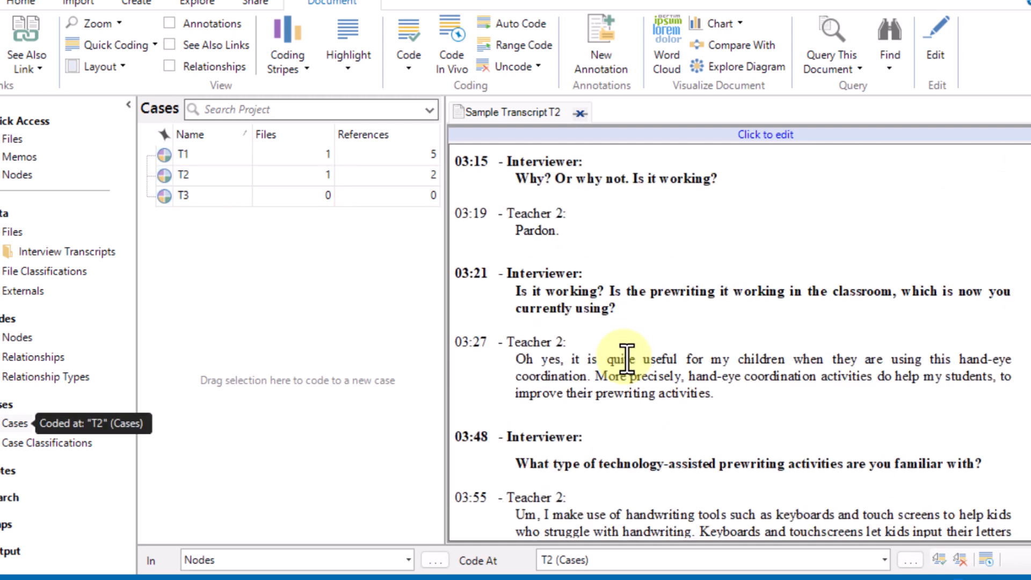
left_click_drag(714, 393, 515, 359)
left_click_drag(591, 357, 240, 184)
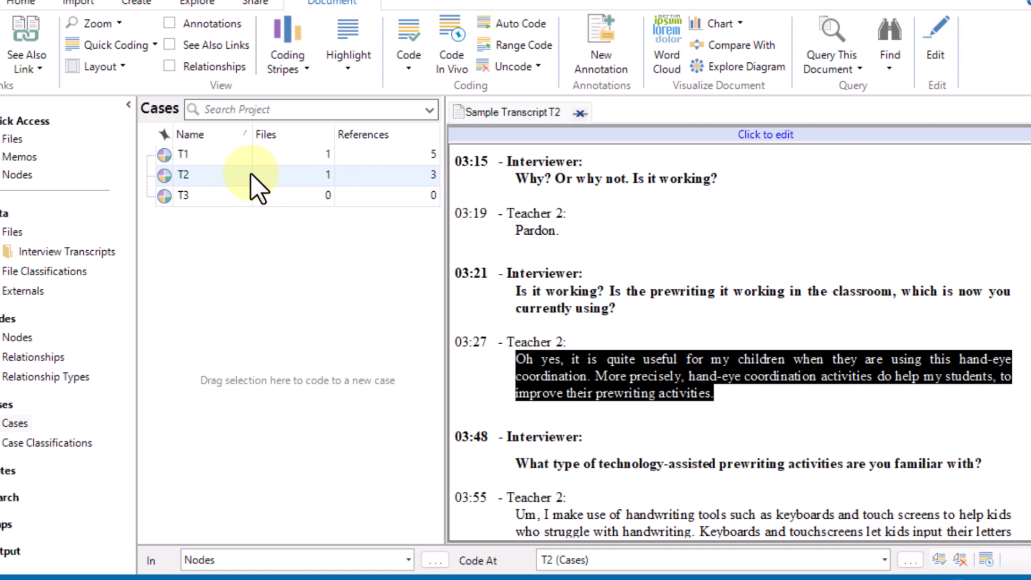
left_click(214, 170)
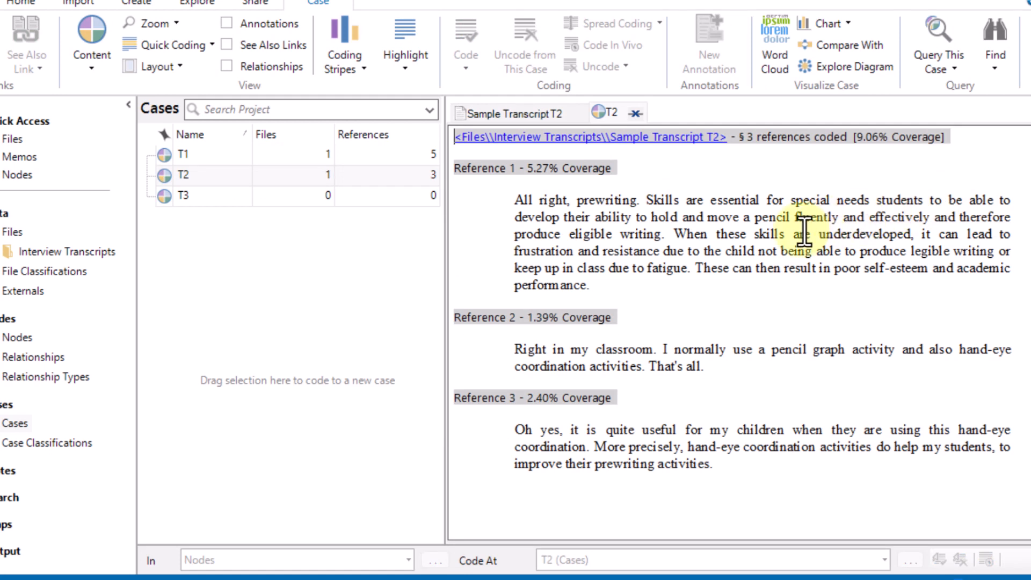
left_click(635, 113)
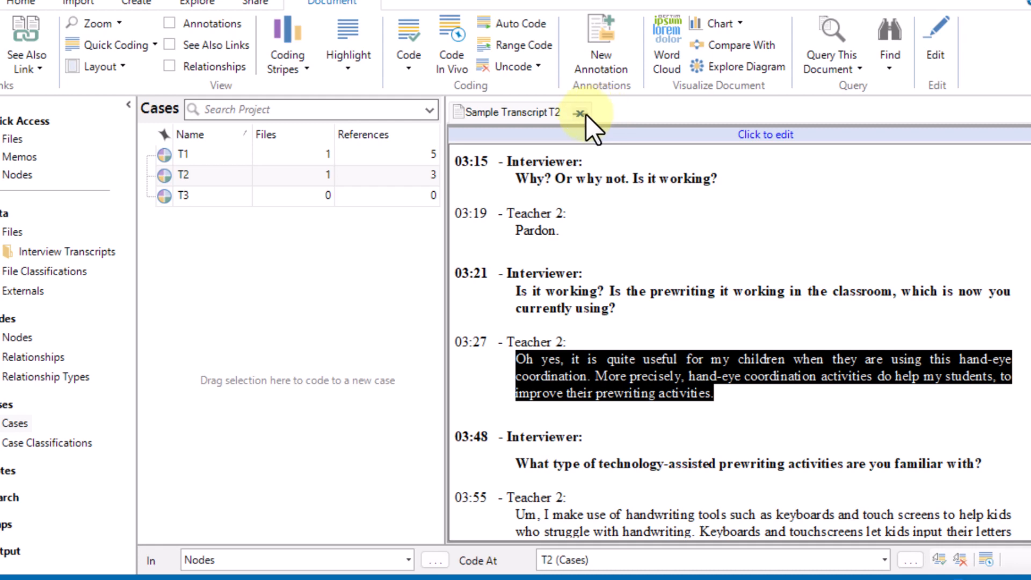
Step: Close Sample Transcript T2 and display the project's list of nodes under Codes
left_click(581, 114)
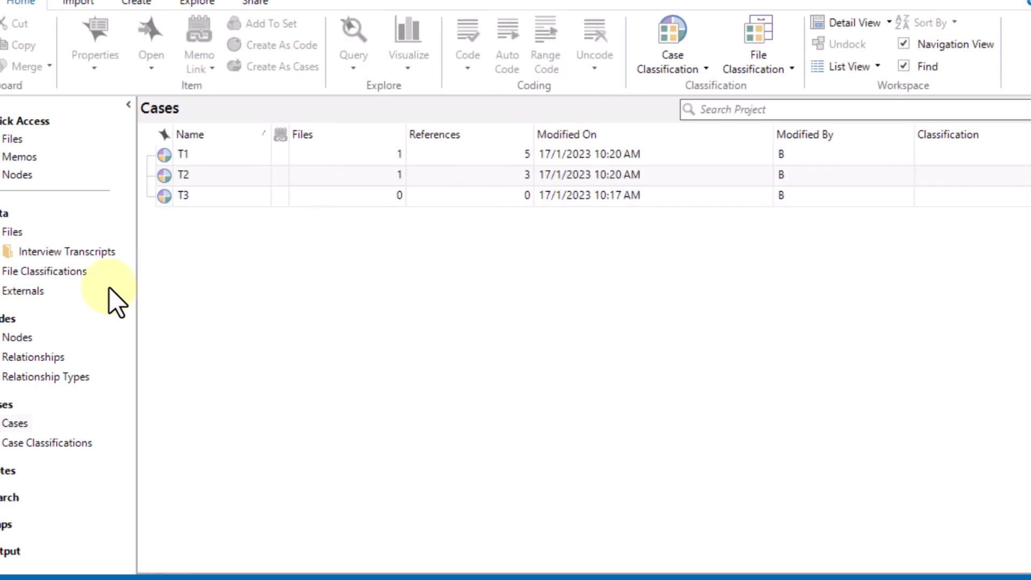
left_click(14, 321)
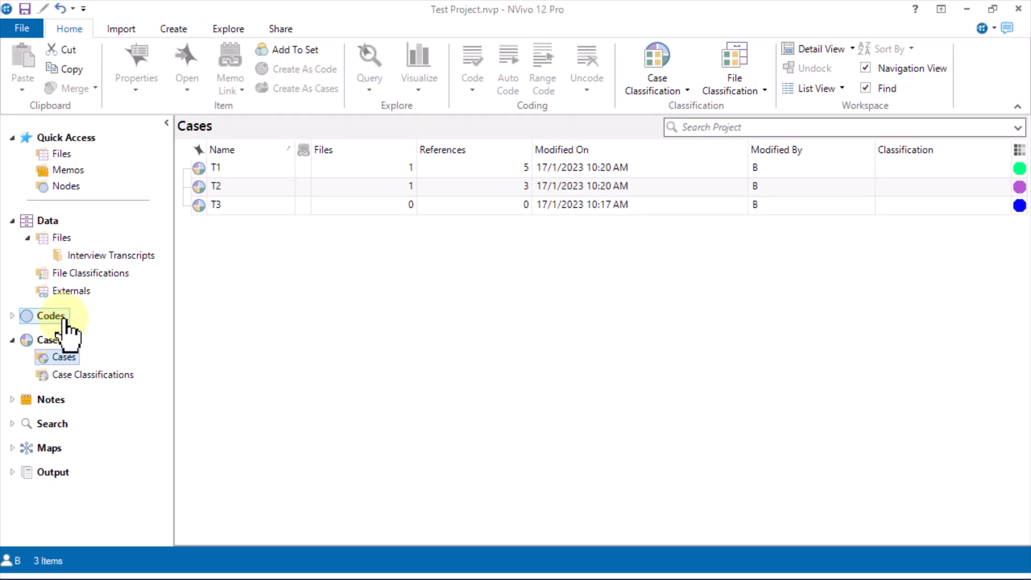
left_click(64, 334)
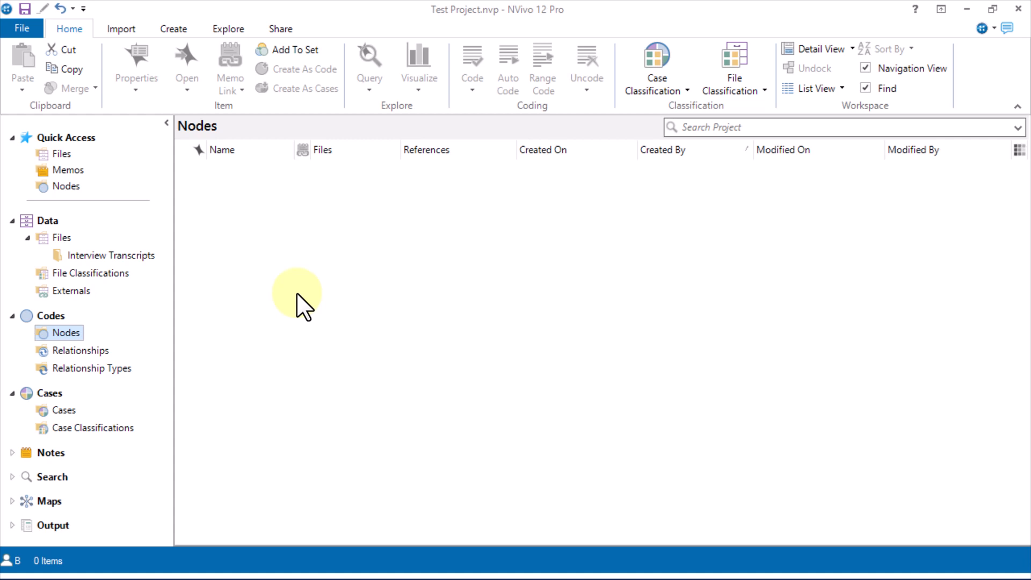
Step: Create a new top-level node named Knowledge
right_click(214, 198)
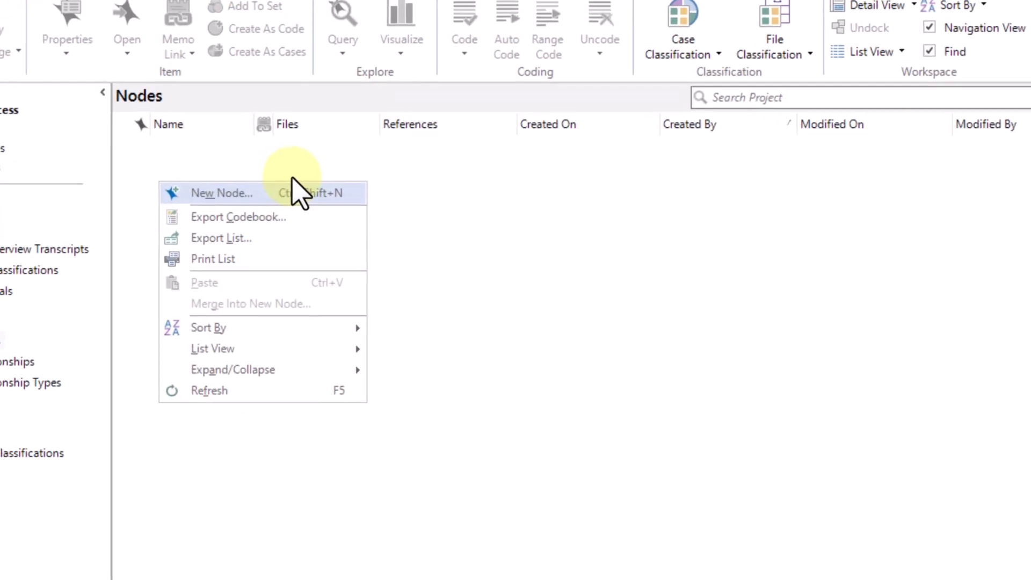
left_click(325, 207)
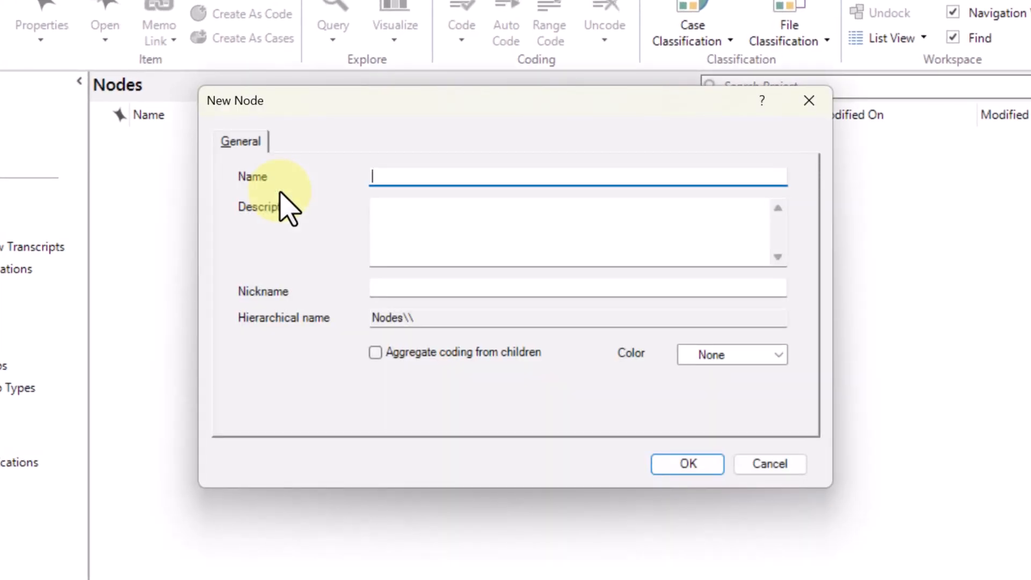
type("Knowle")
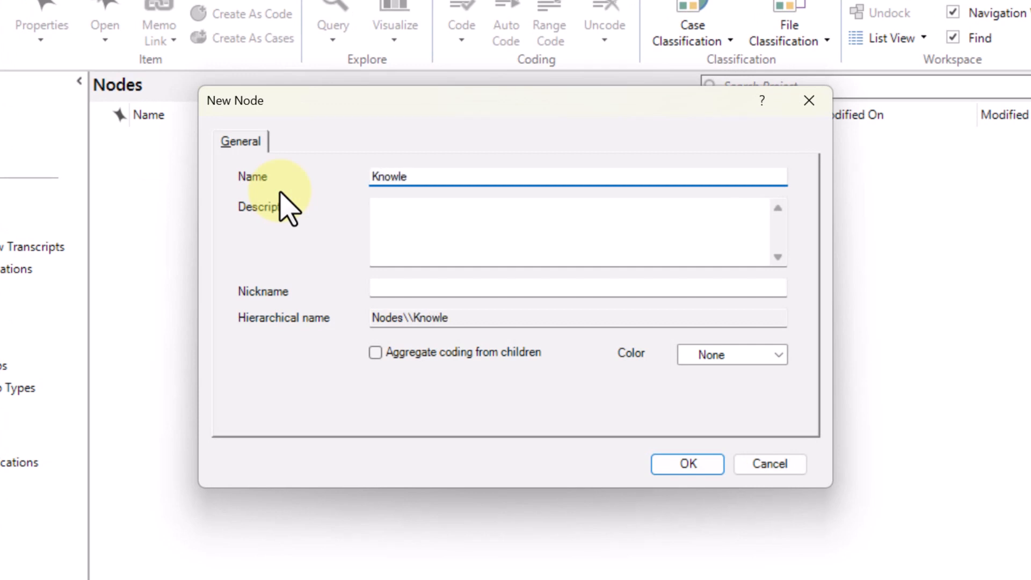
type("dge")
left_click(689, 465)
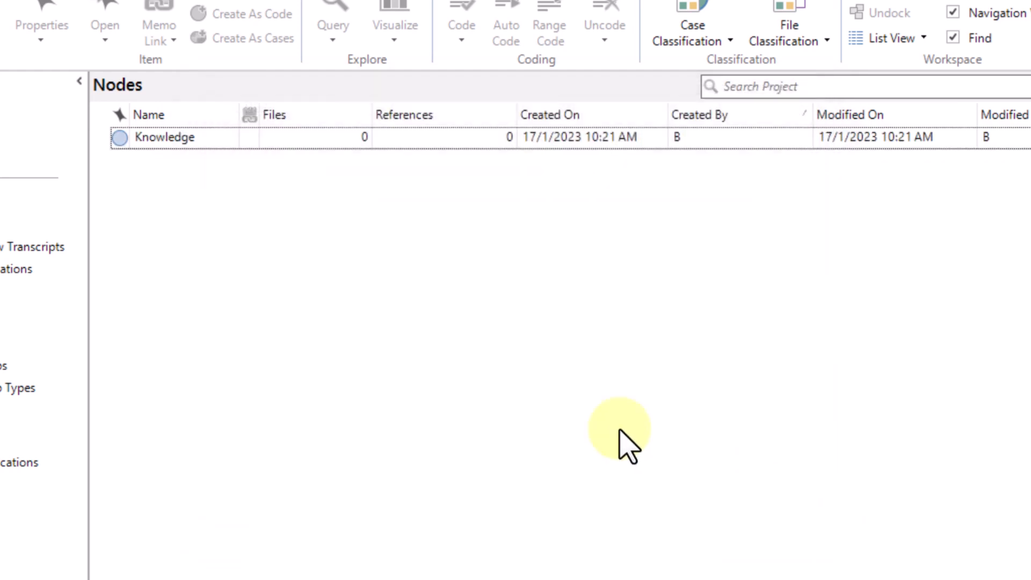
Step: Create two more top-level nodes named Experience and Performance
right_click(297, 297)
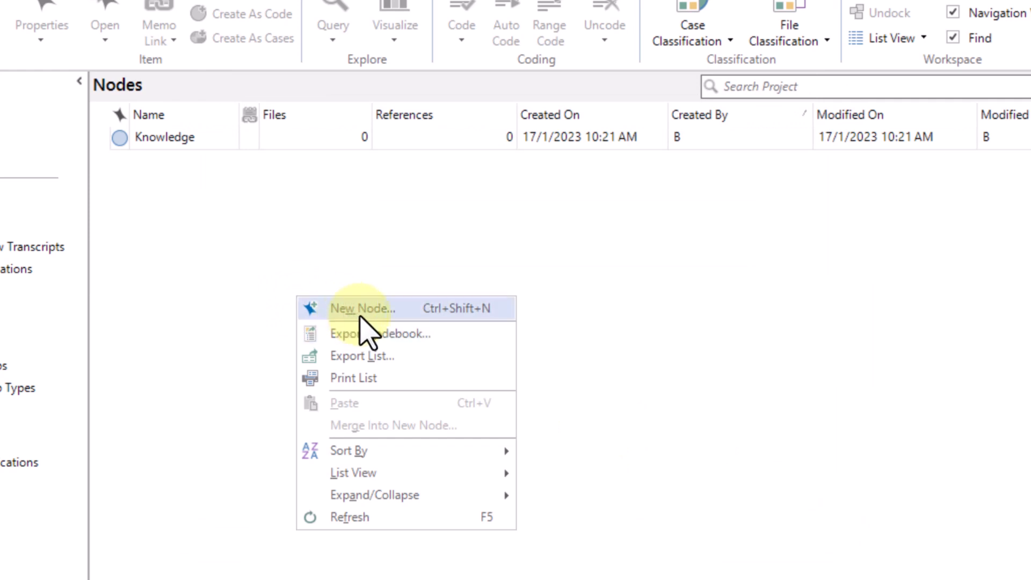
left_click(357, 314)
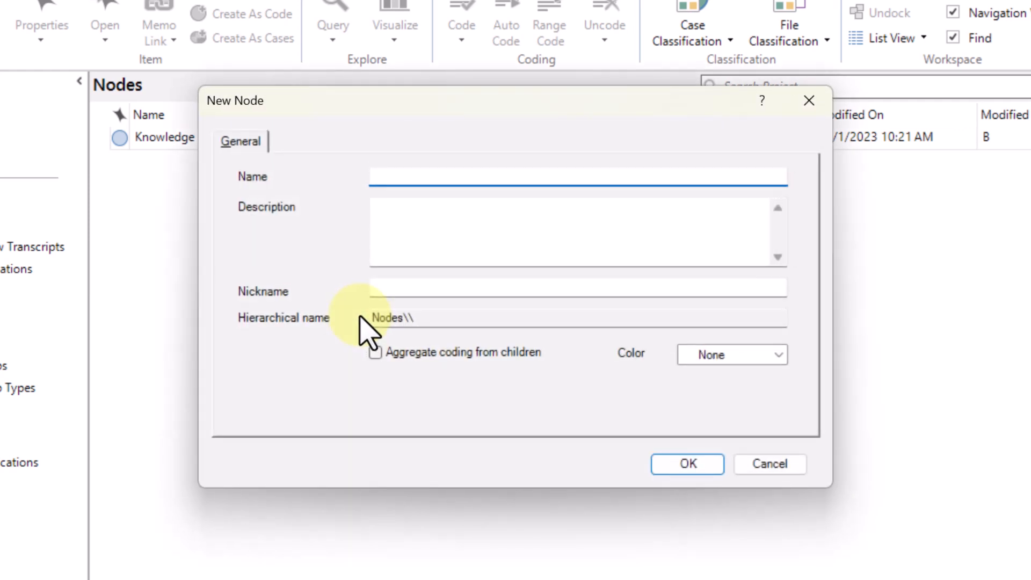
type("Experience")
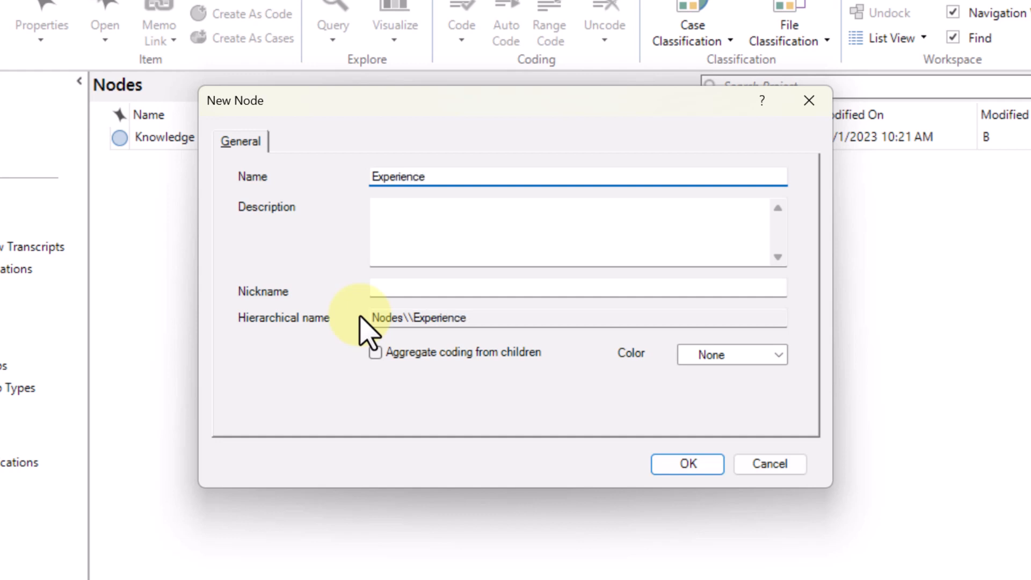
key("Return")
right_click(361, 316)
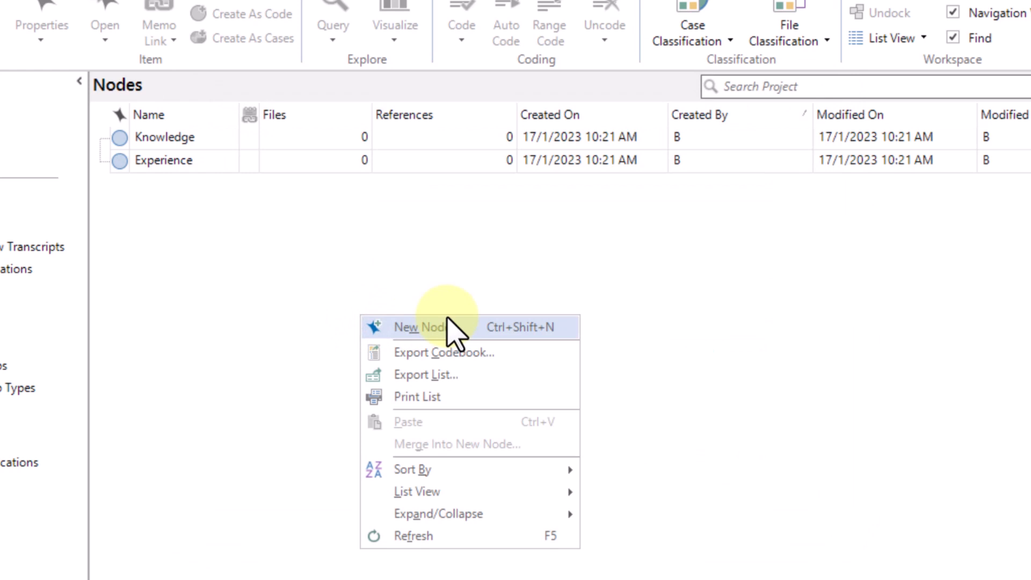
left_click(454, 332)
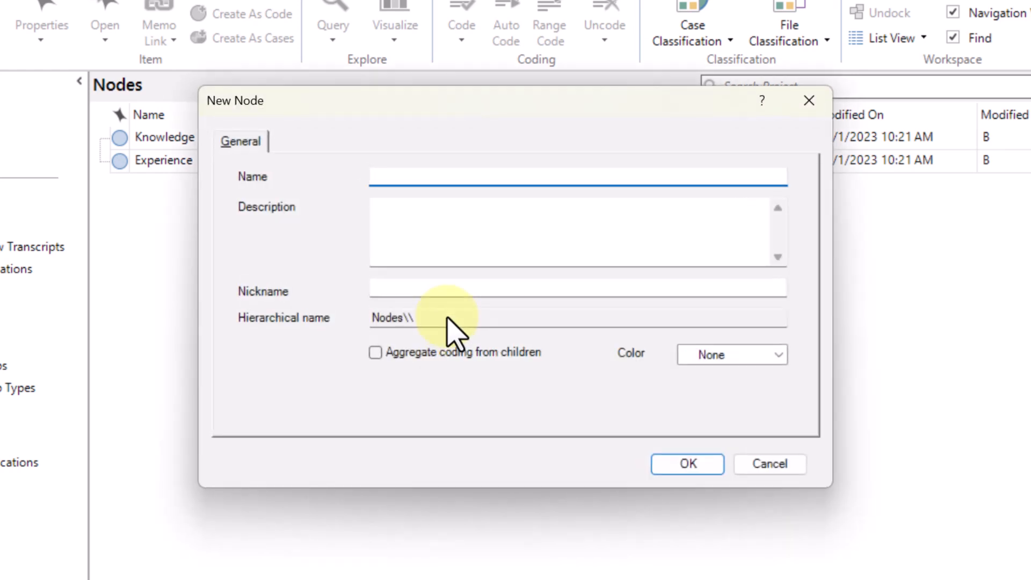
type("Performance")
key("Return")
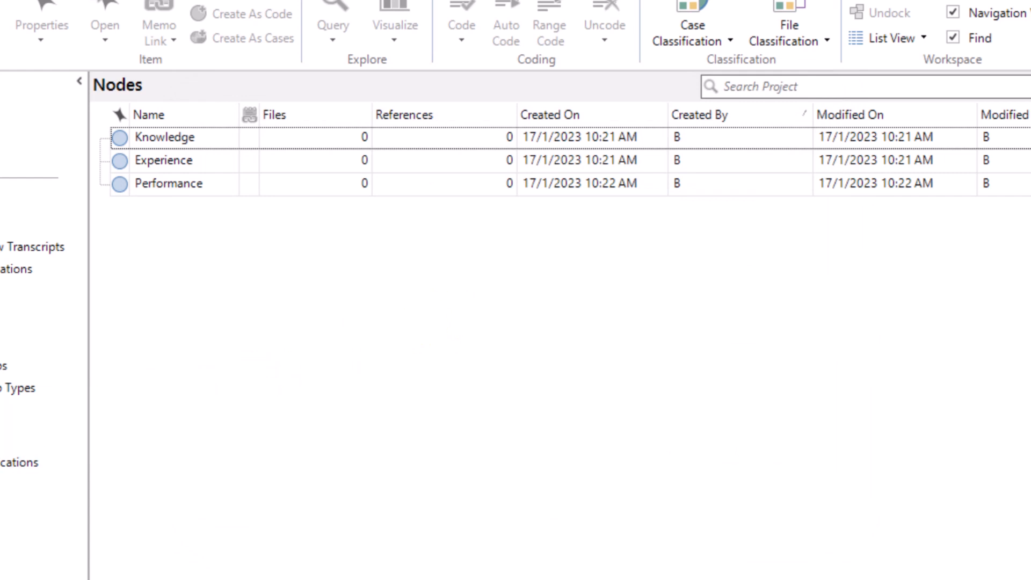
Step: Open case T1 from the list of cases and look through its coded references
left_click(2, 440)
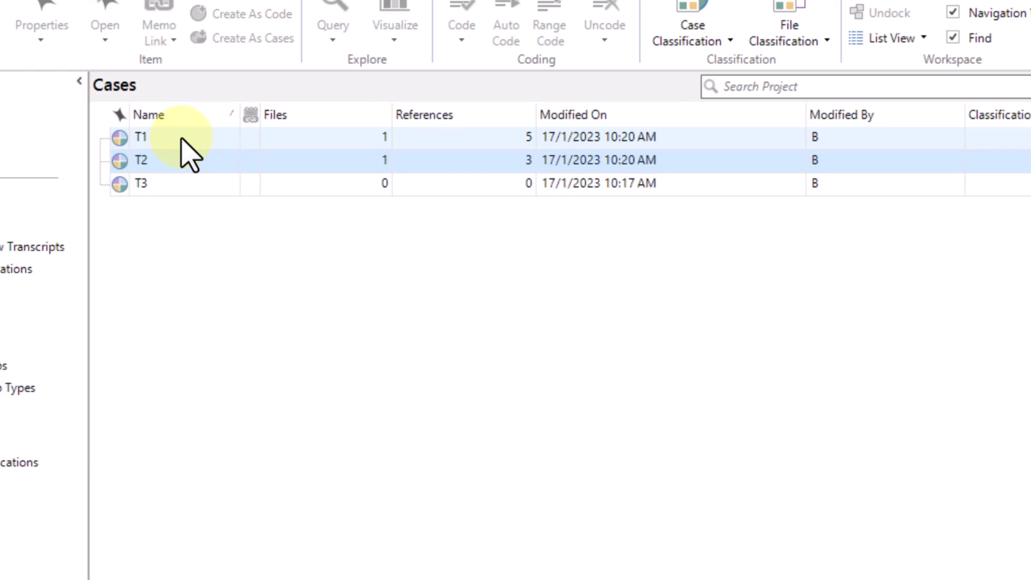
left_click(181, 138)
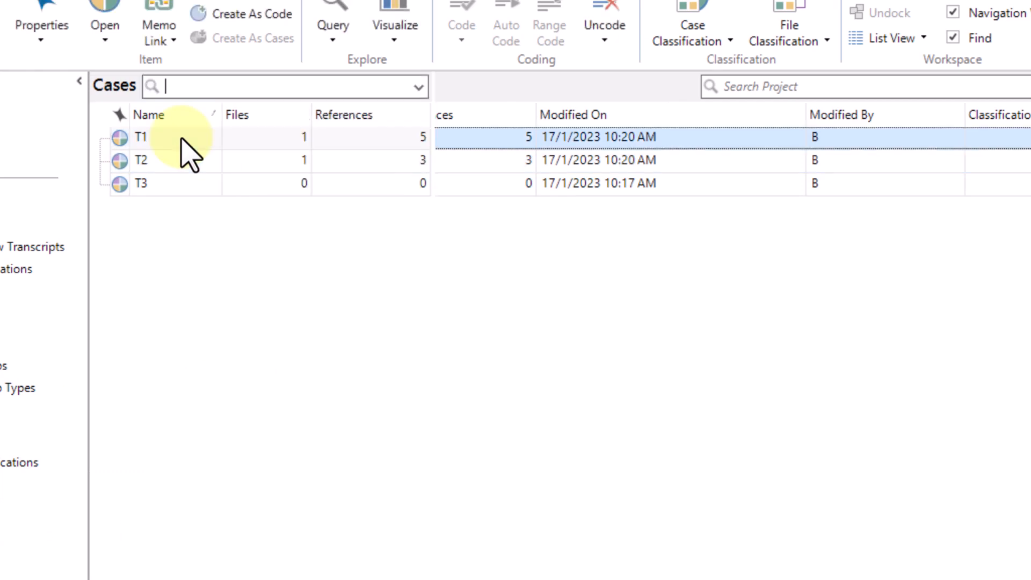
double_click(181, 137)
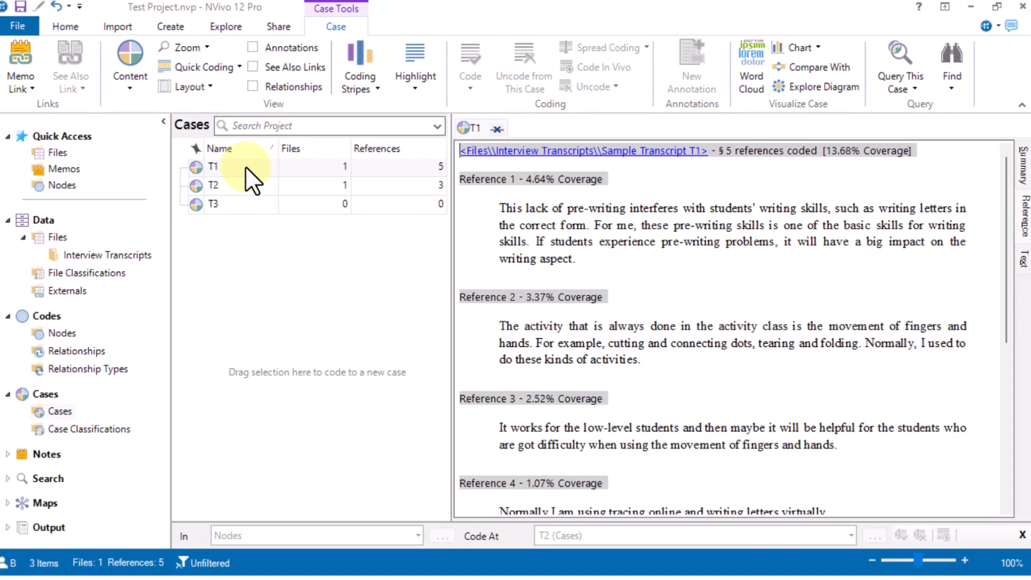
scroll(668, 336, "down", 3)
scroll(668, 335, "up", 3)
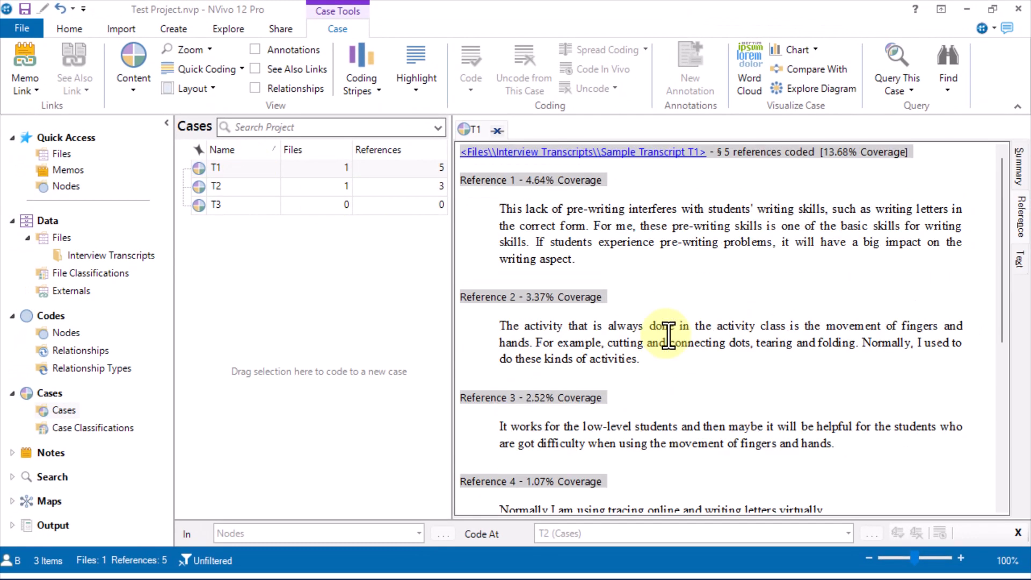
scroll(668, 335, "down", 3)
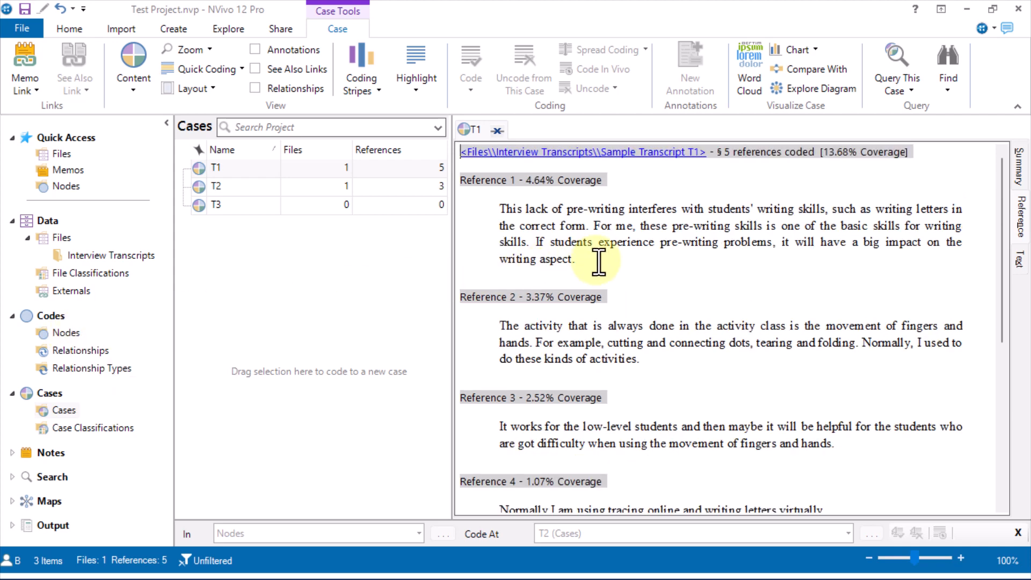
Step: Code the last sentence of case T1's Reference 1, about pre-writing problems, to the Knowledge node and open that node to check its content
left_click_drag(574, 260, 535, 242)
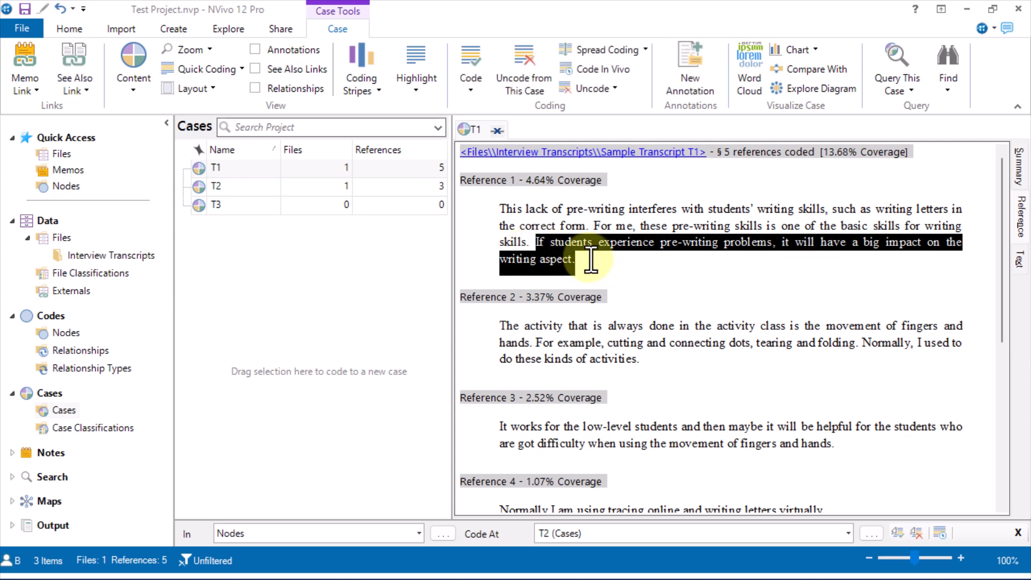
right_click(540, 244)
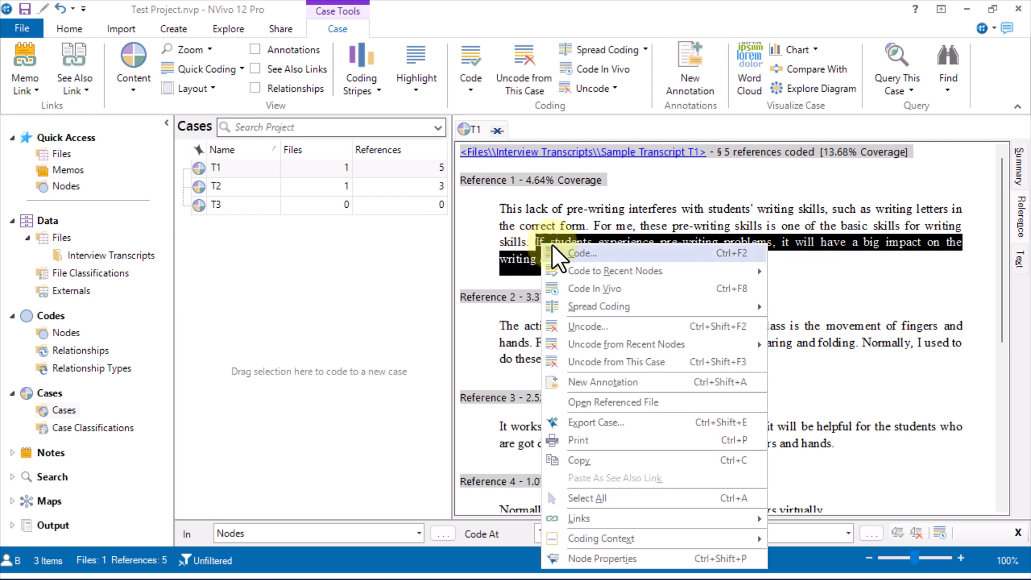
mouse_move(636, 259)
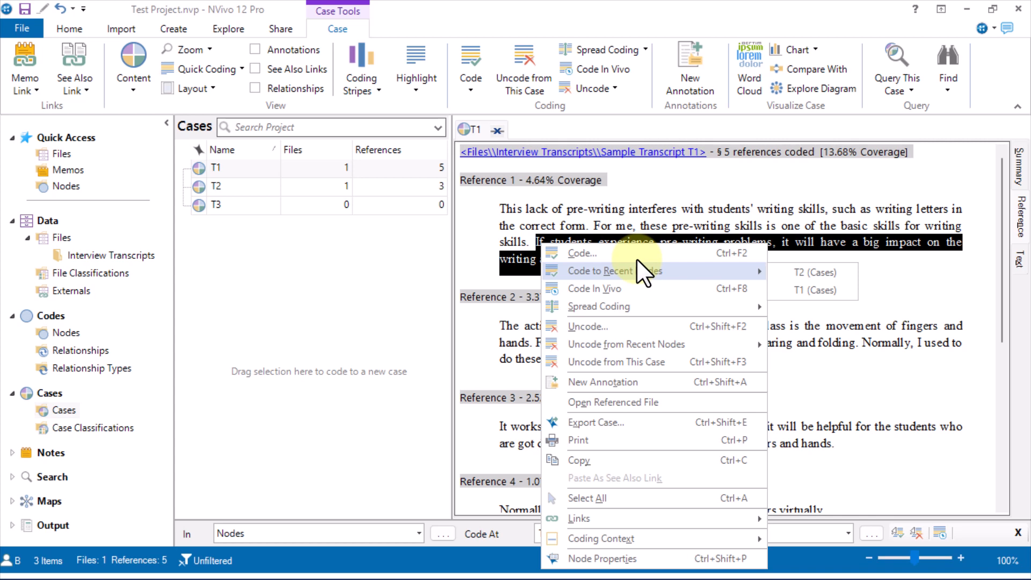
left_click(626, 254)
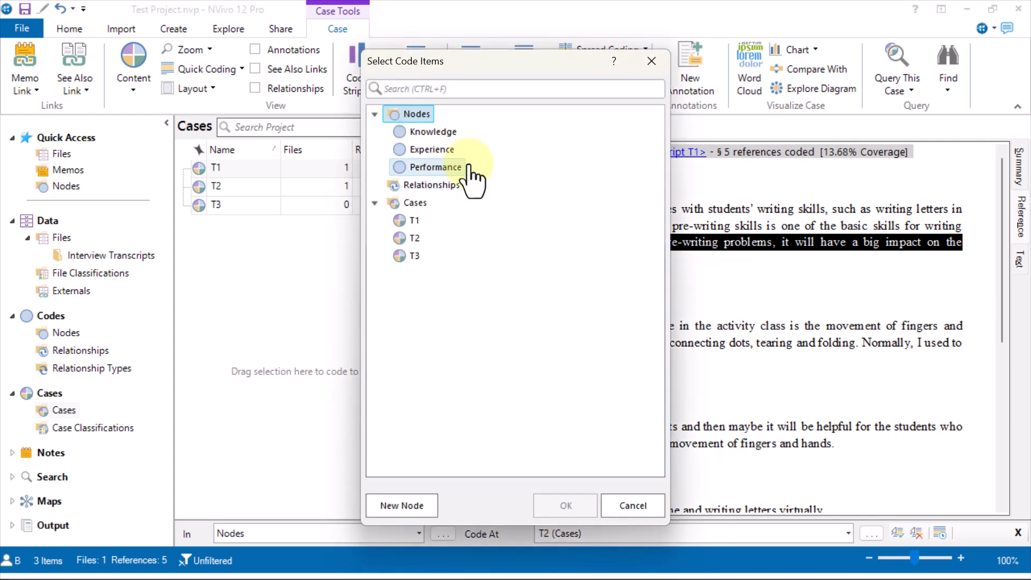
left_click(417, 136)
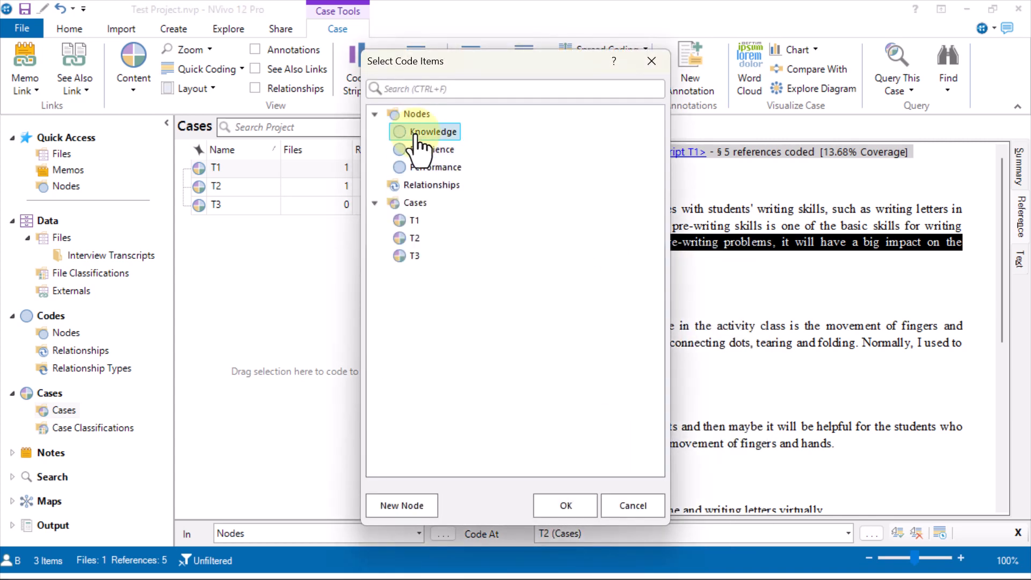
left_click(568, 499)
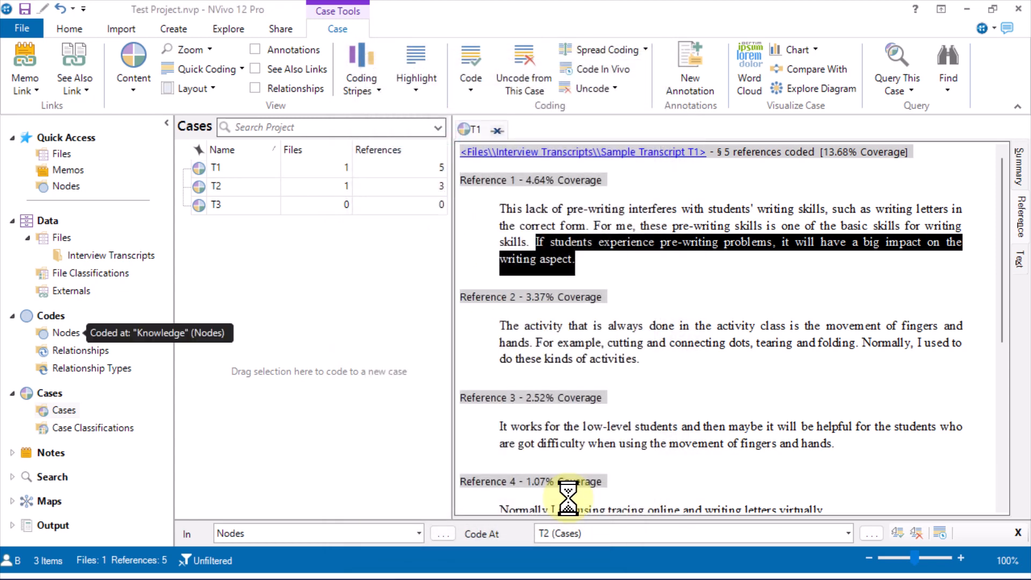
left_click(54, 336)
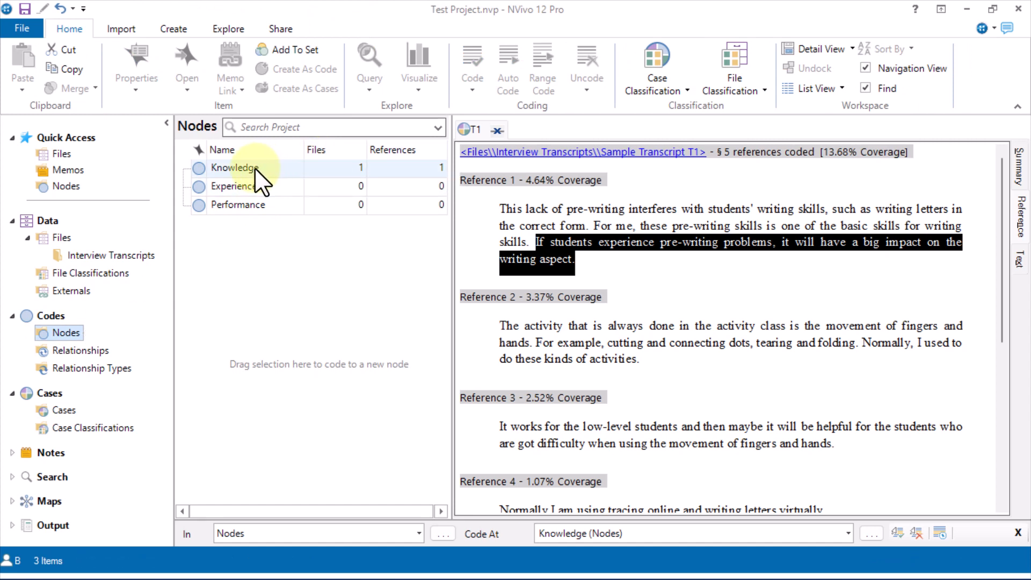
left_click(271, 168)
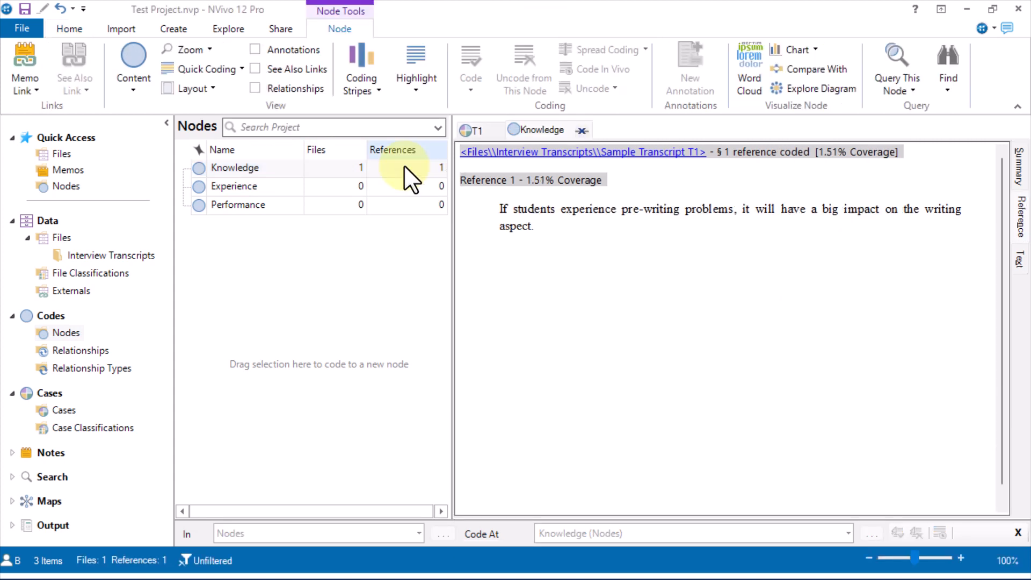
Step: Return to case T1 and code the Reference 2 passage from "For example, cutting and connecting dots" to its end at the recent node Knowledge
left_click(469, 129)
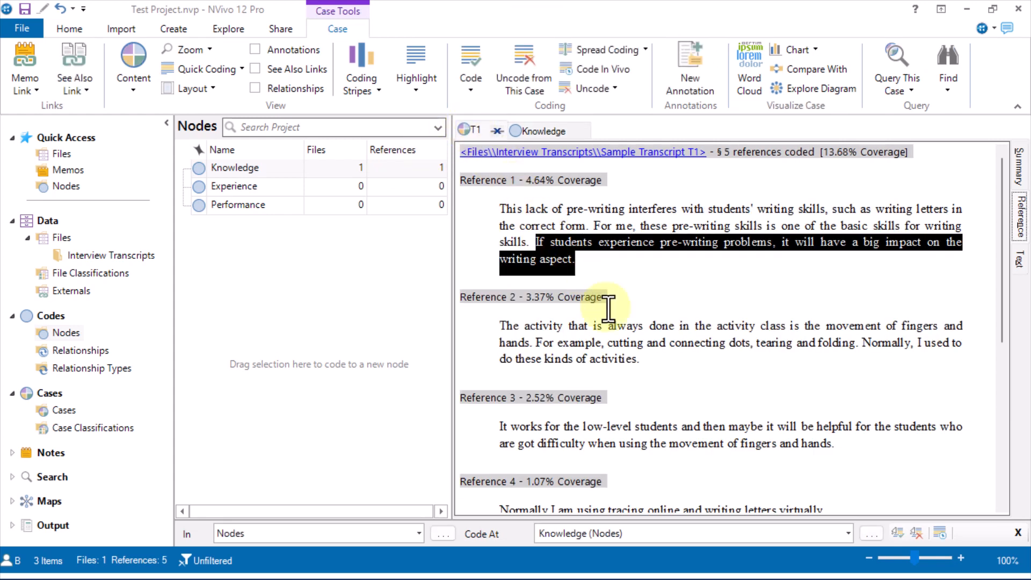
left_click_drag(640, 358, 536, 343)
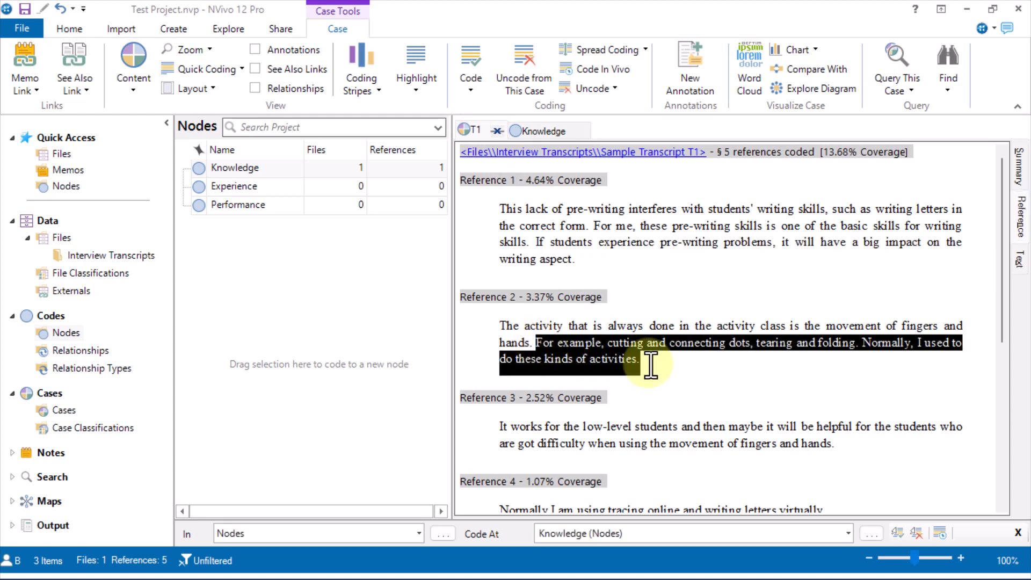
right_click(552, 341)
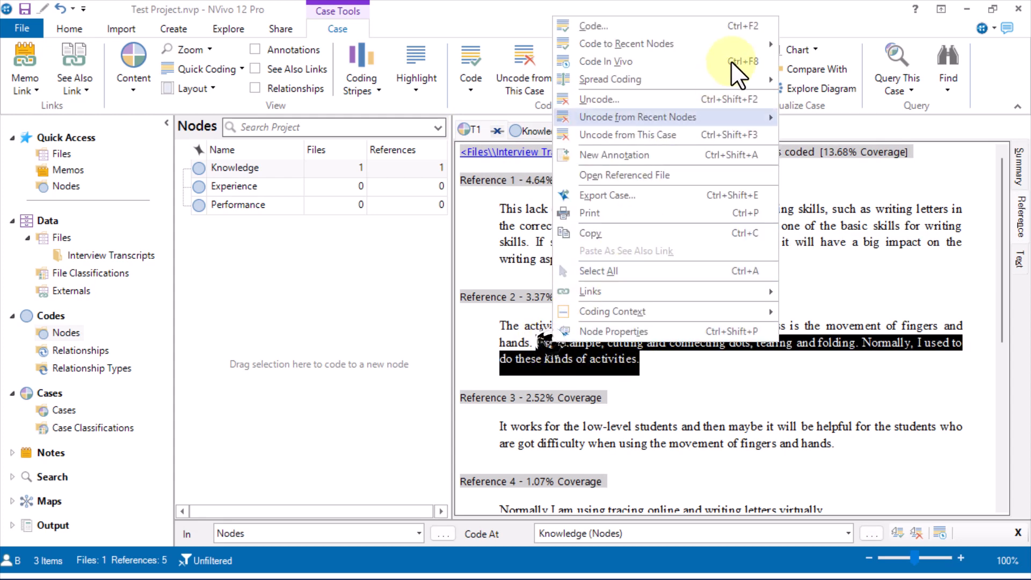
mouse_move(731, 49)
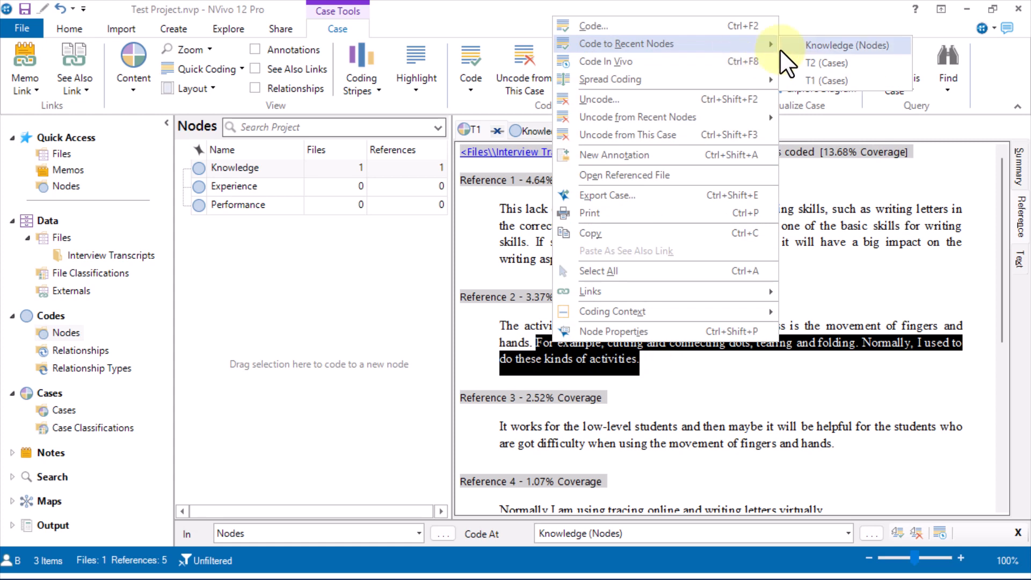
left_click(813, 46)
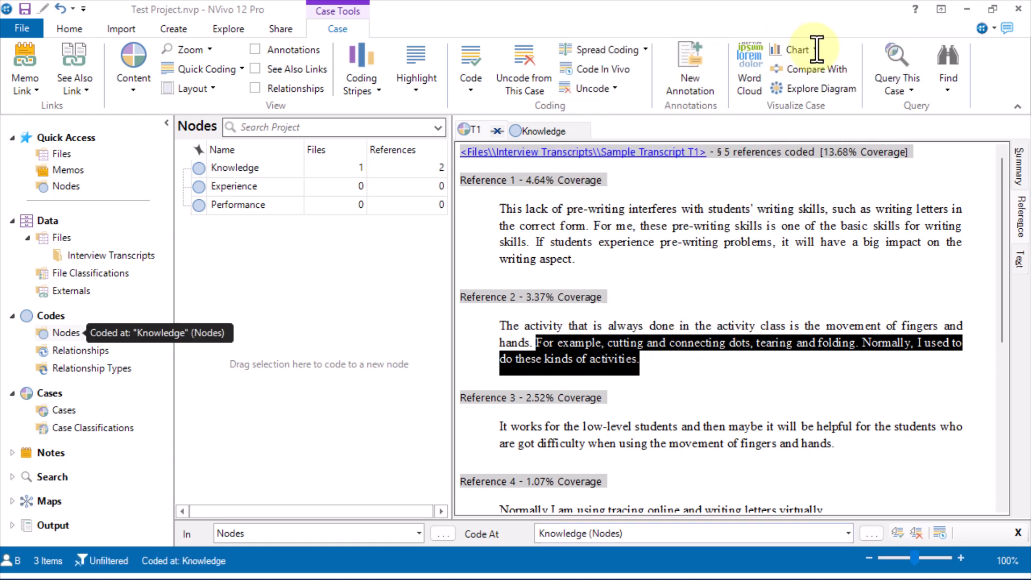
Step: Code the whole of Reference 5 in case T1, about technology for the current generation, to the Experience node and open that node
scroll(737, 412, "down", 2)
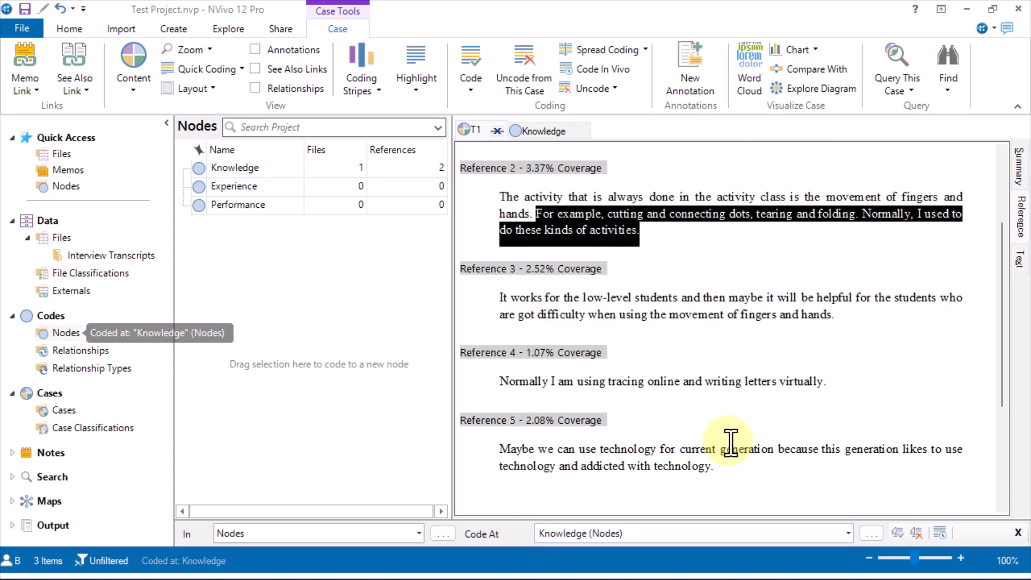
left_click_drag(722, 466, 566, 450)
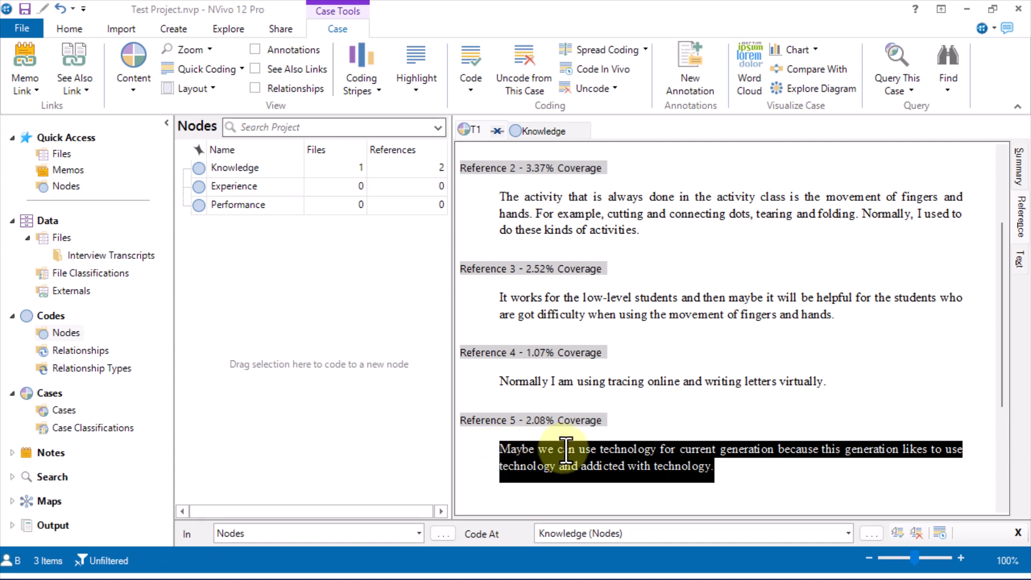
left_click_drag(566, 450, 244, 190)
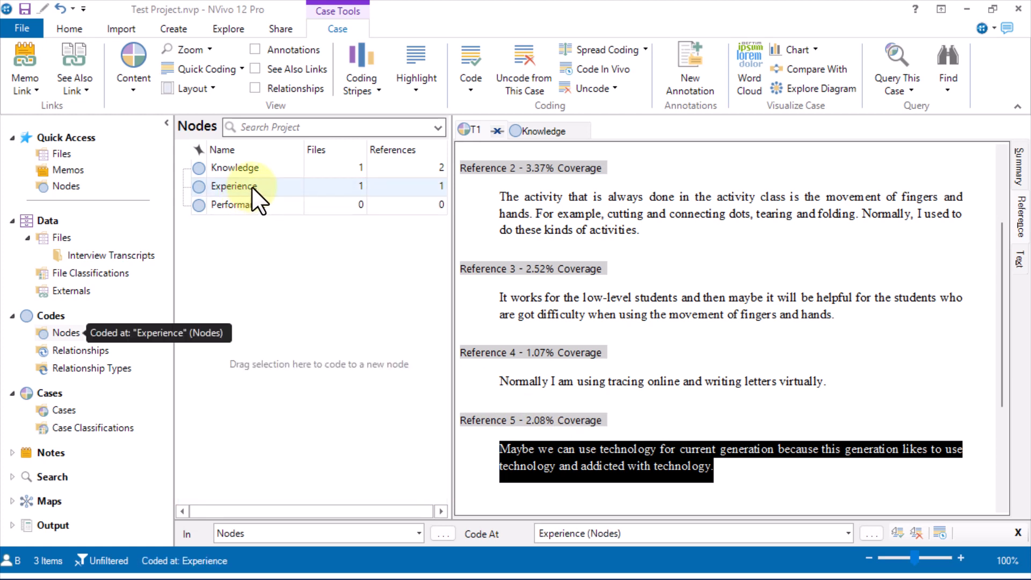
left_click(256, 184)
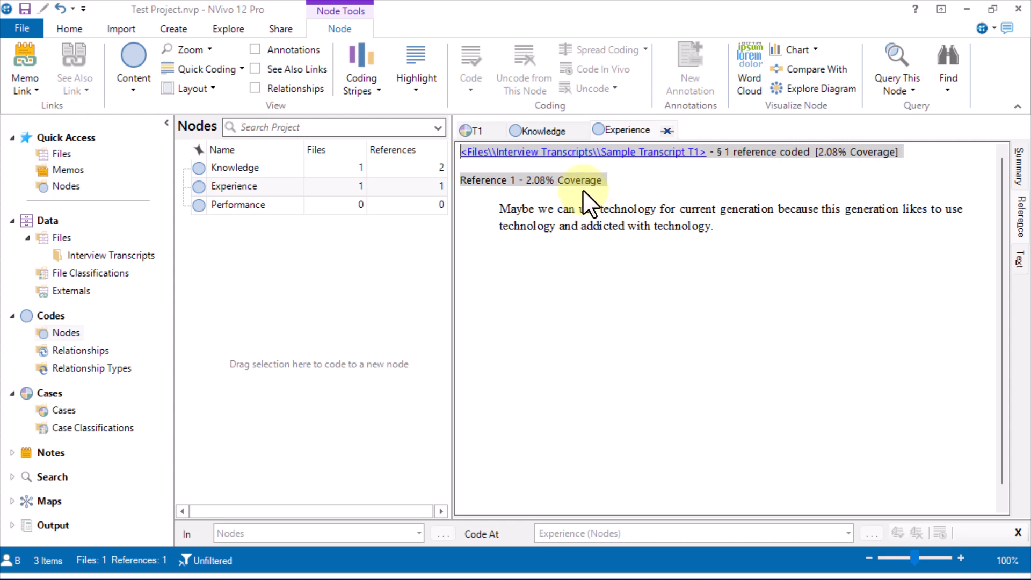
Step: Review the contents of the Knowledge and Experience nodes and close case T1
left_click(554, 130)
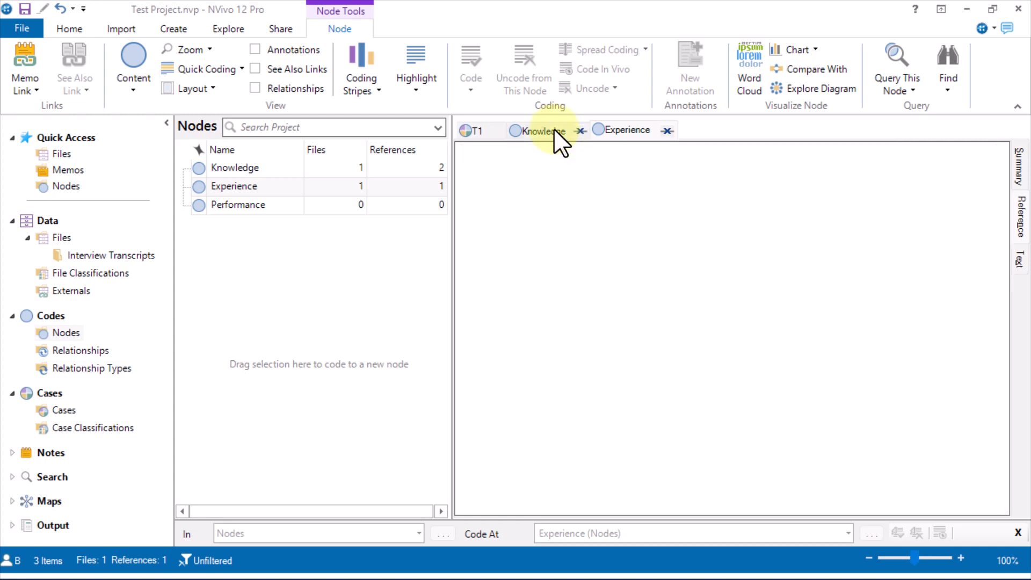
left_click(617, 131)
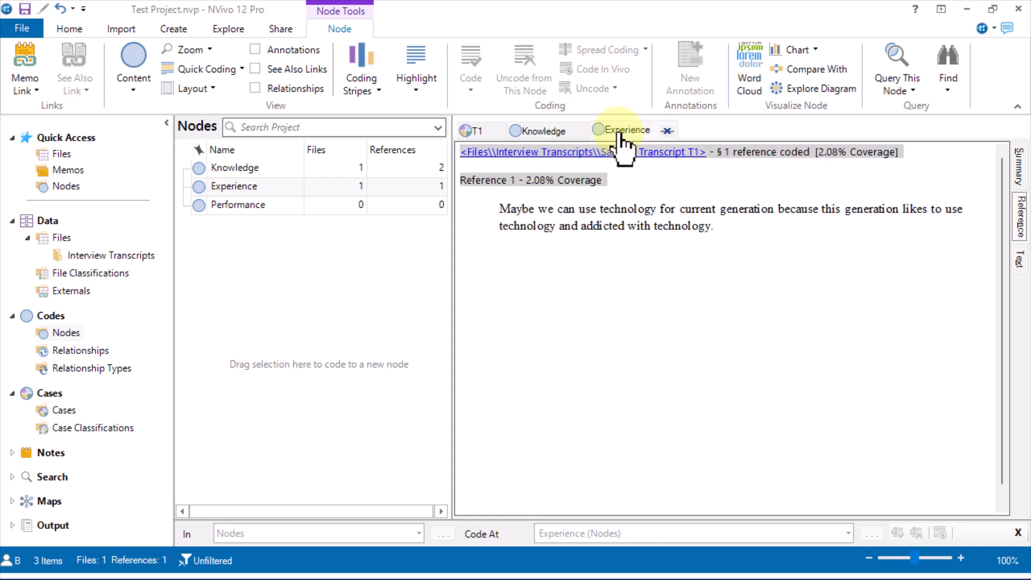
left_click(481, 131)
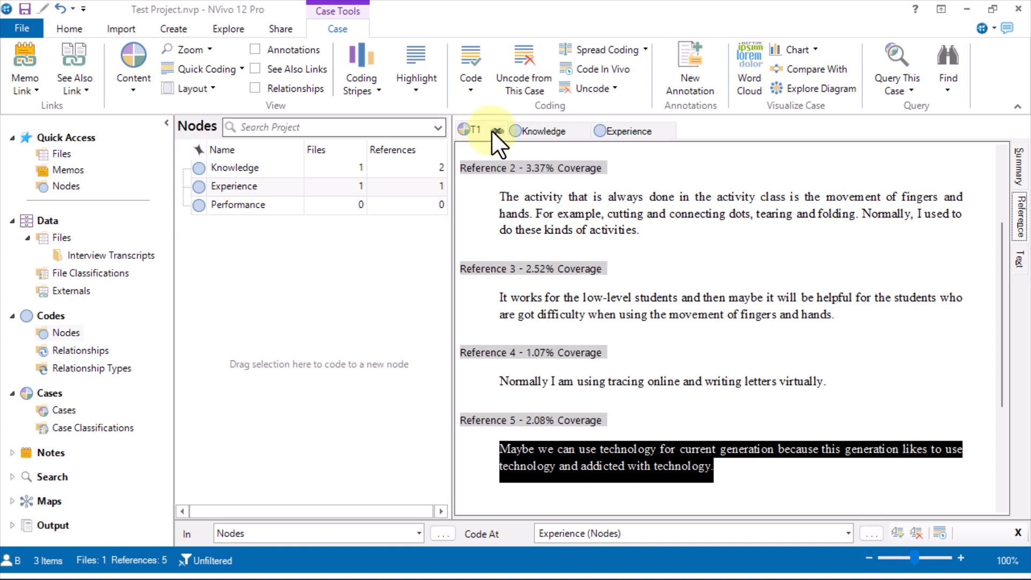
left_click(492, 131)
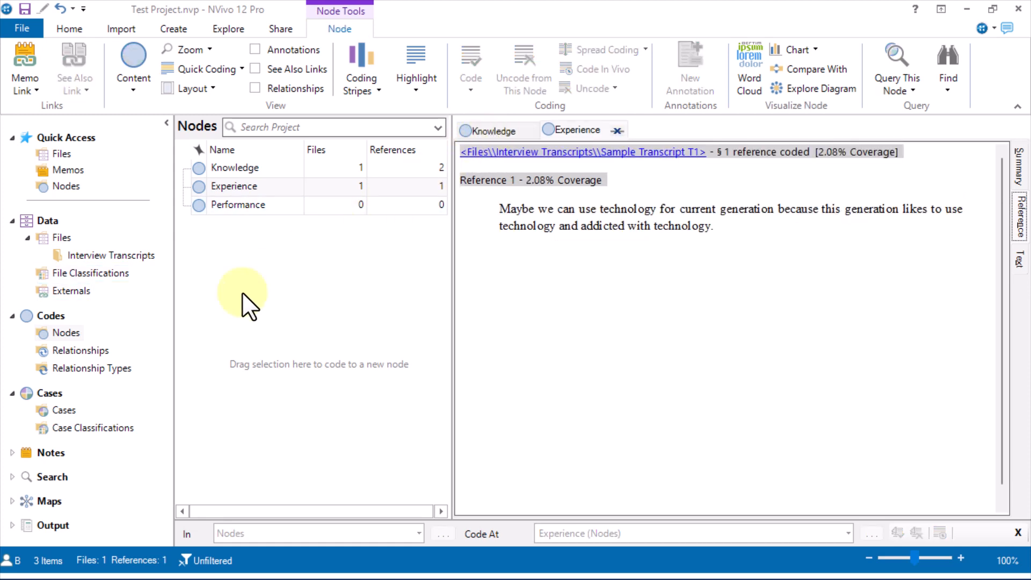
Step: Open case T2 and code its Reference 1 passage from "When these skills are underdeveloped" to its end at the Knowledge node
left_click(63, 411)
left_click(226, 187)
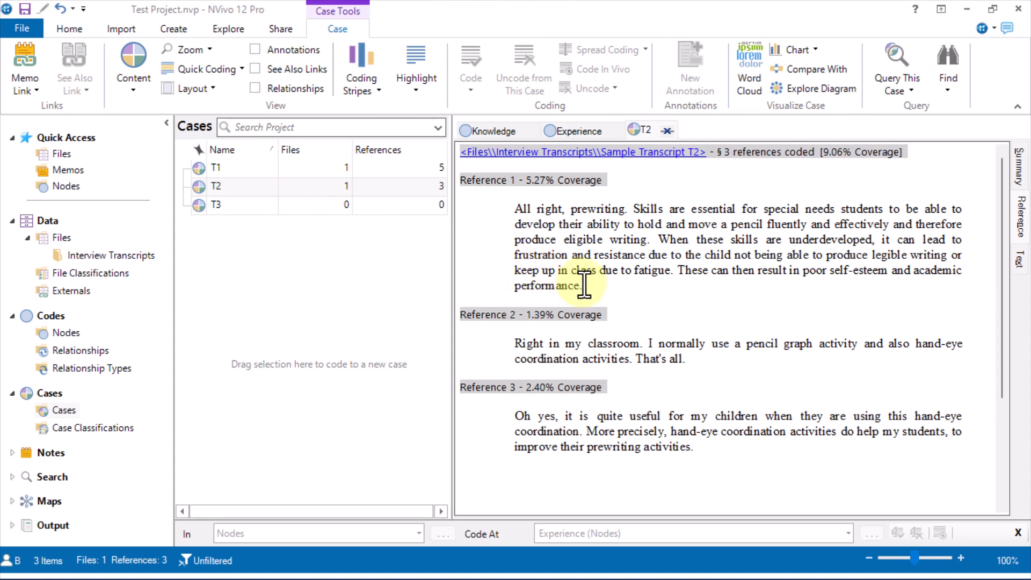
left_click(664, 237)
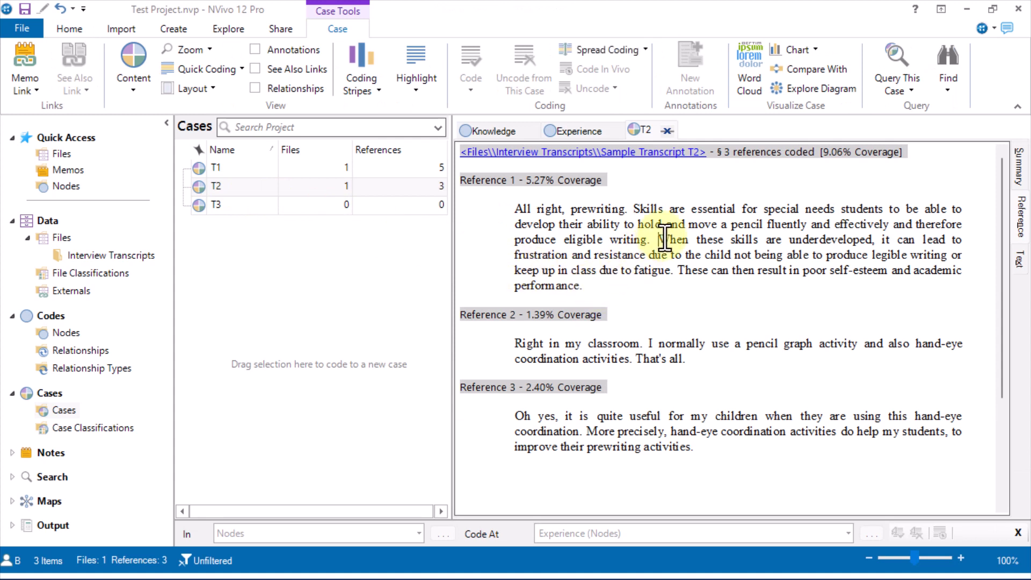
left_click_drag(665, 237, 709, 285)
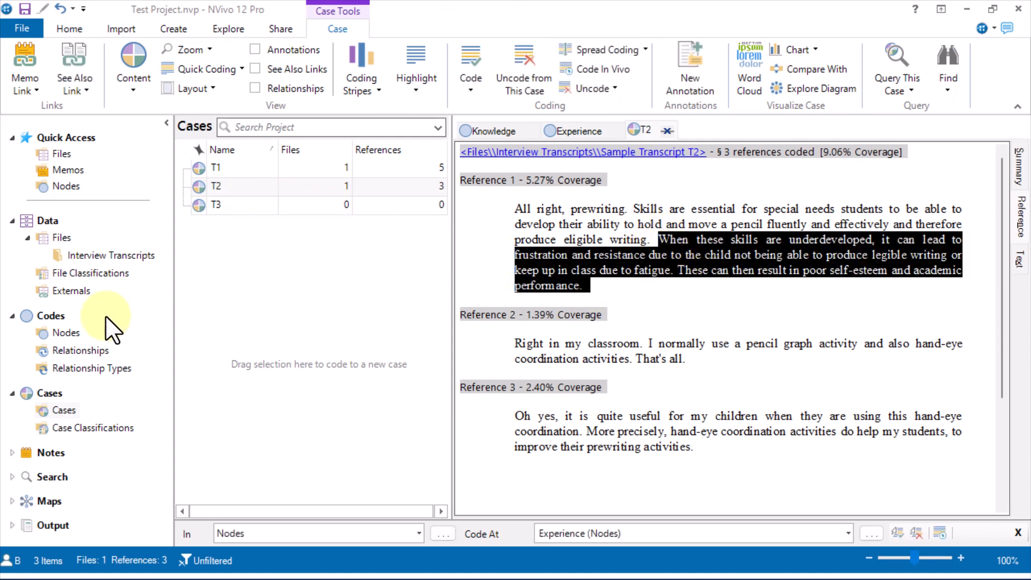
left_click(74, 332)
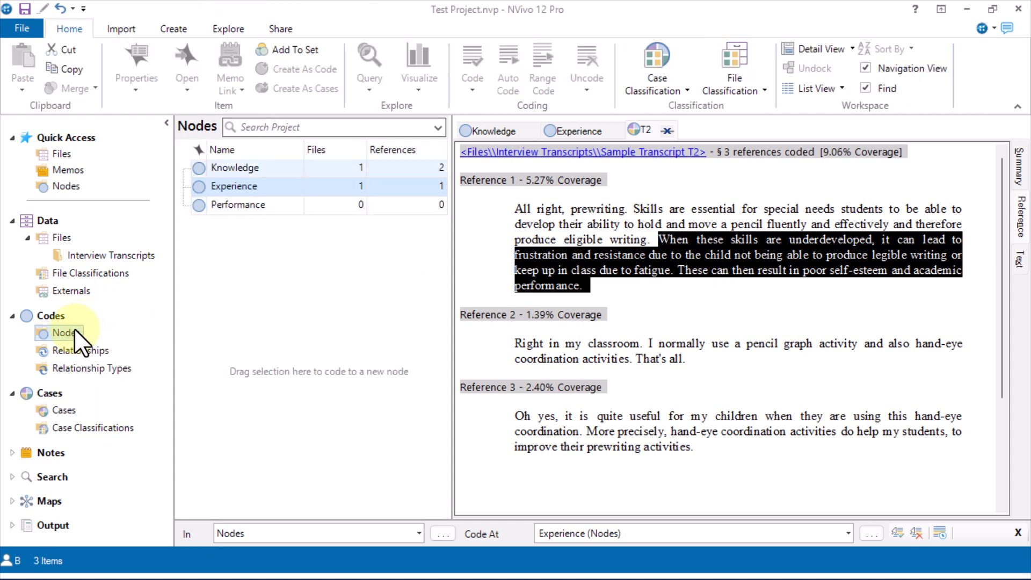
left_click_drag(660, 270, 294, 156)
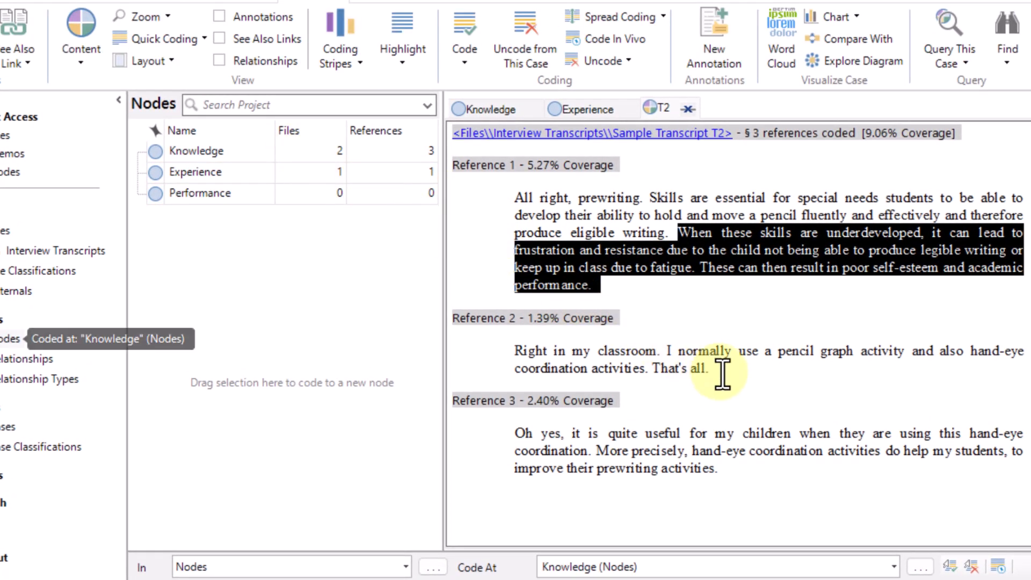
Step: Code T2's Reference 2 from "I normally use" at Experience and Reference 3 from "More precisely" at Performance, and check the Knowledge and Experience nodes
left_click_drag(708, 368, 232, 176)
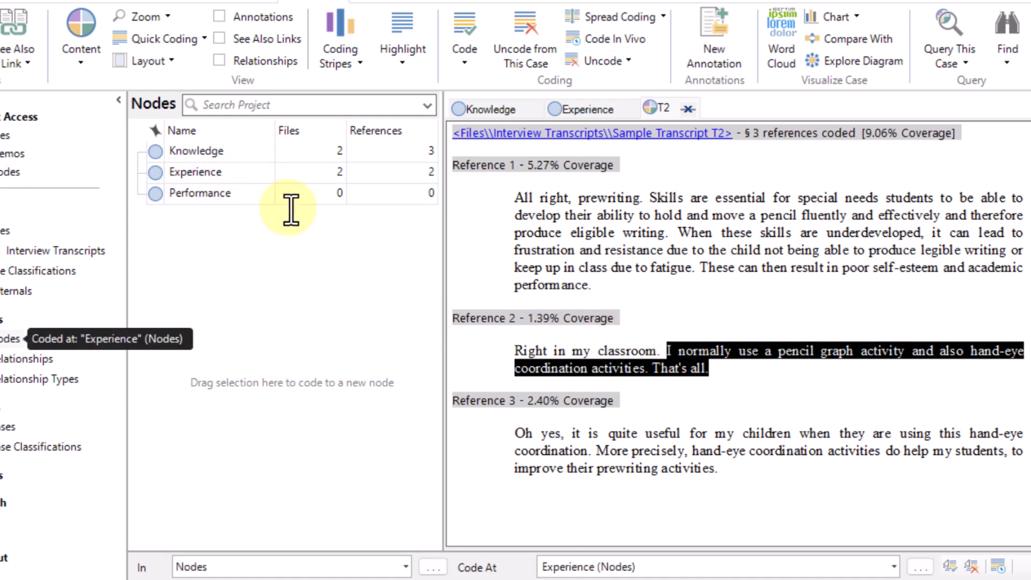
left_click_drag(719, 469, 388, 189)
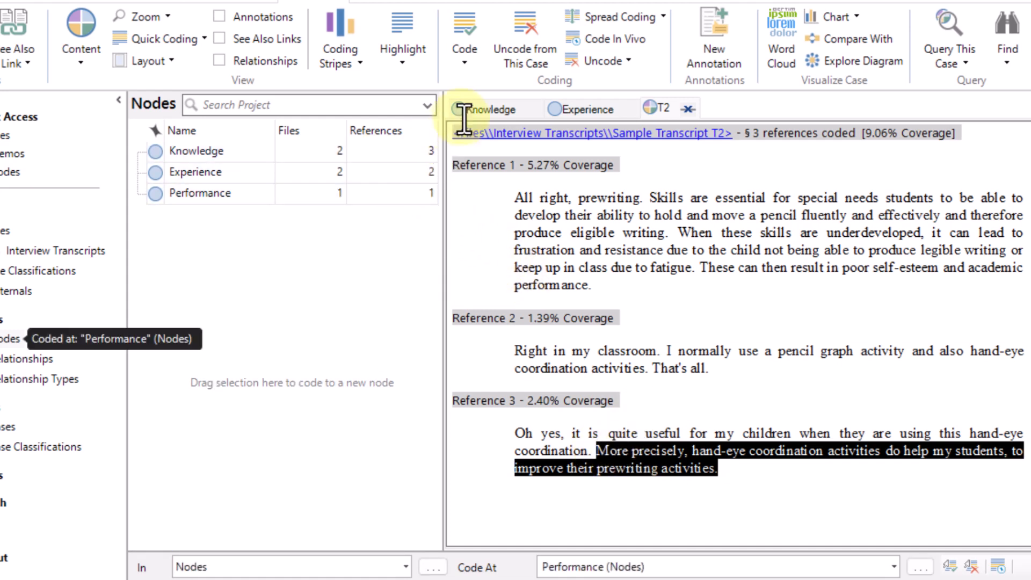
left_click(476, 108)
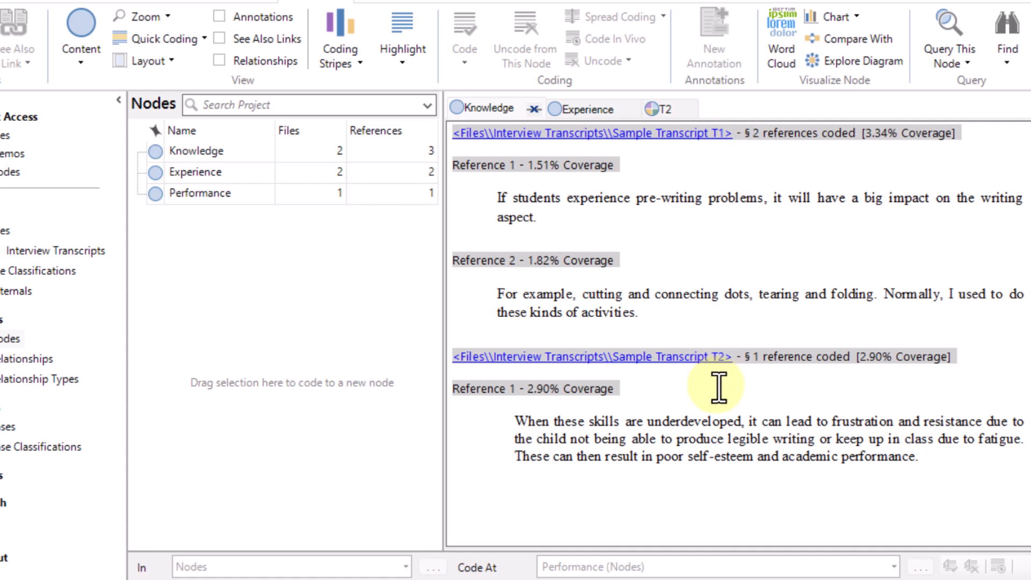
left_click(593, 110)
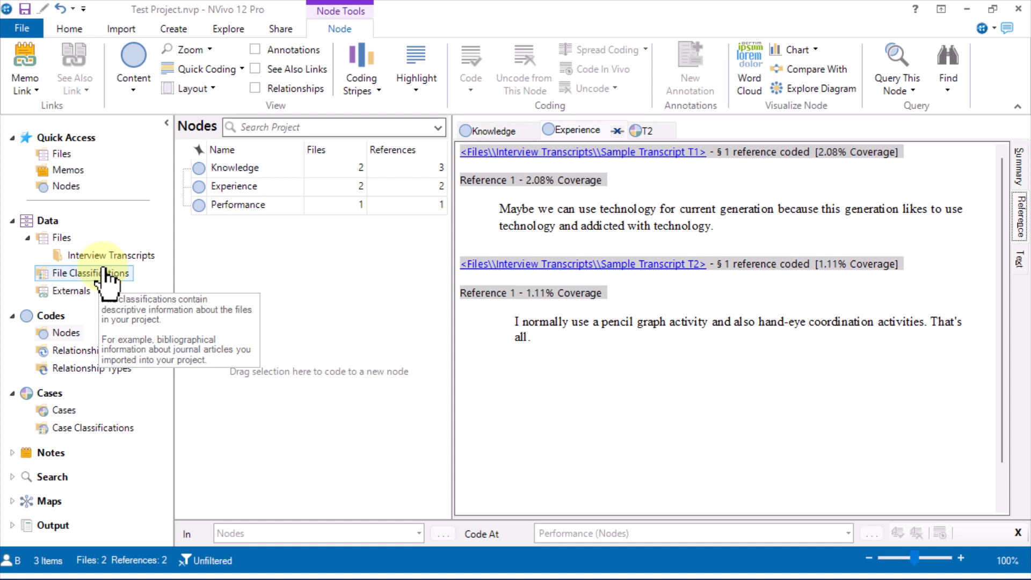
Step: List the files in the Interview Transcripts folder and close the Knowledge and Experience nodes and case T2
left_click(84, 257)
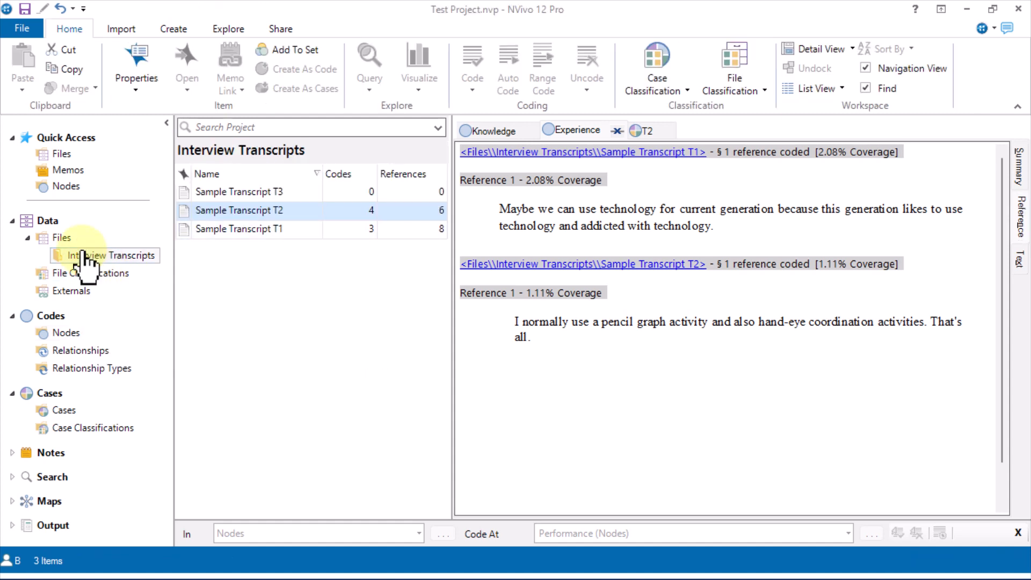
left_click(533, 130)
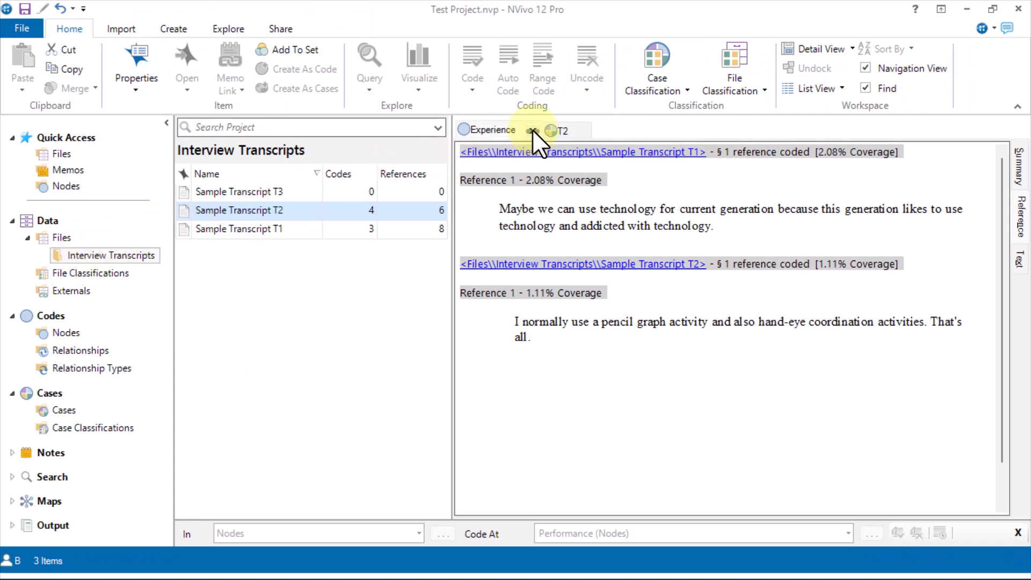
left_click(532, 131)
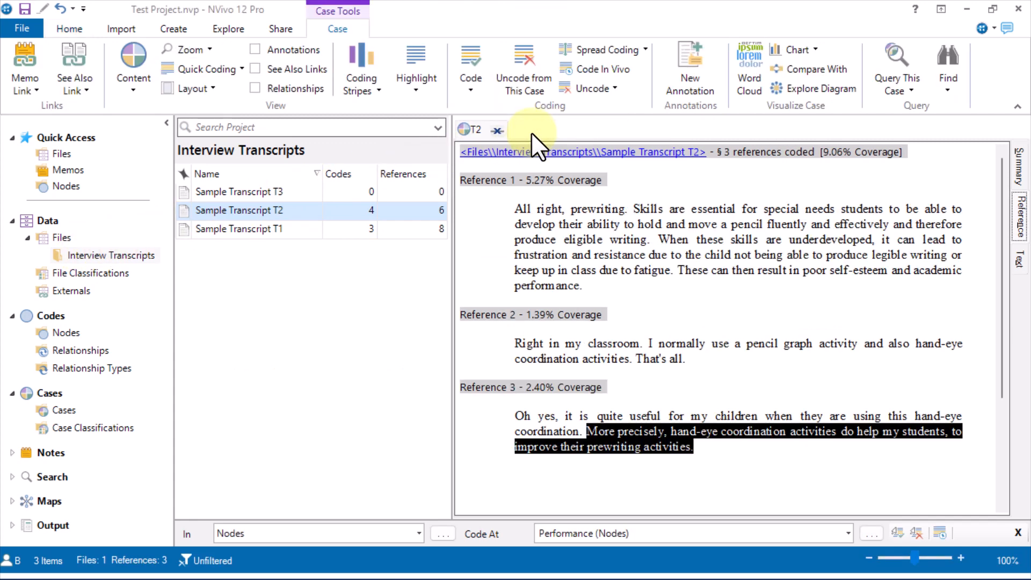
left_click(498, 130)
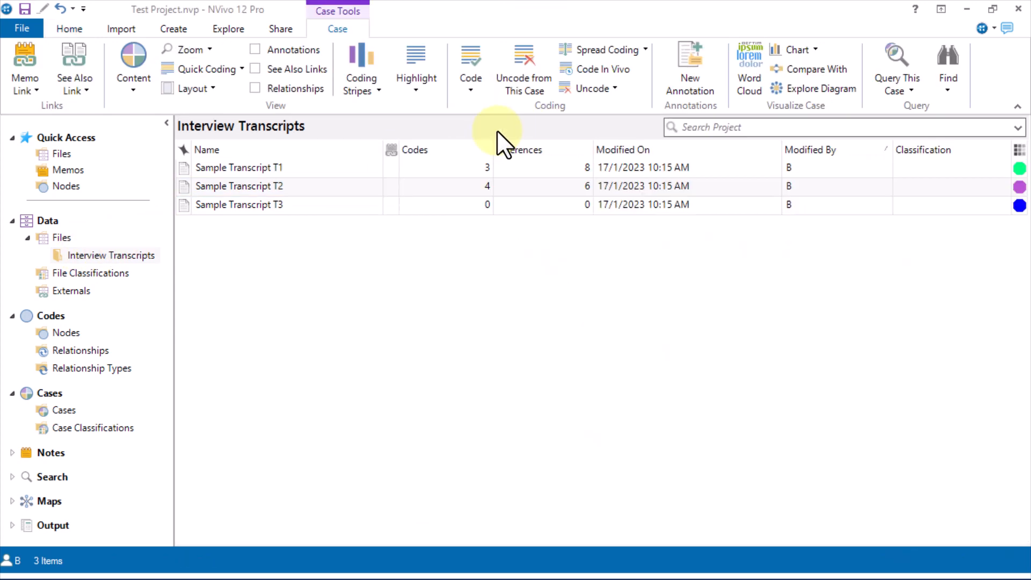
Step: Create all three sample transcripts as cases assigned to a new case classification named Demographic
double_click(291, 165)
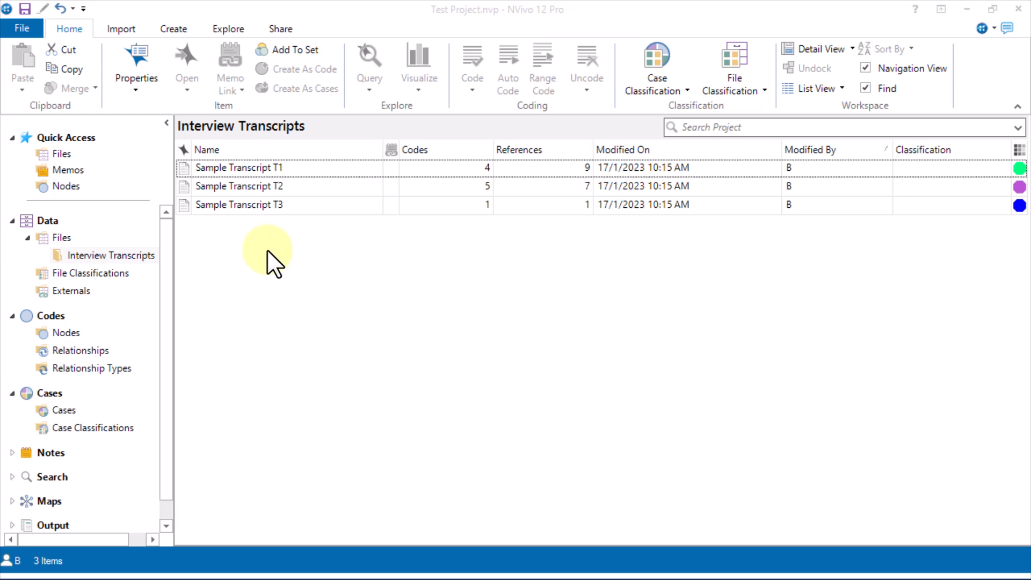
left_click(236, 188)
left_click(249, 235)
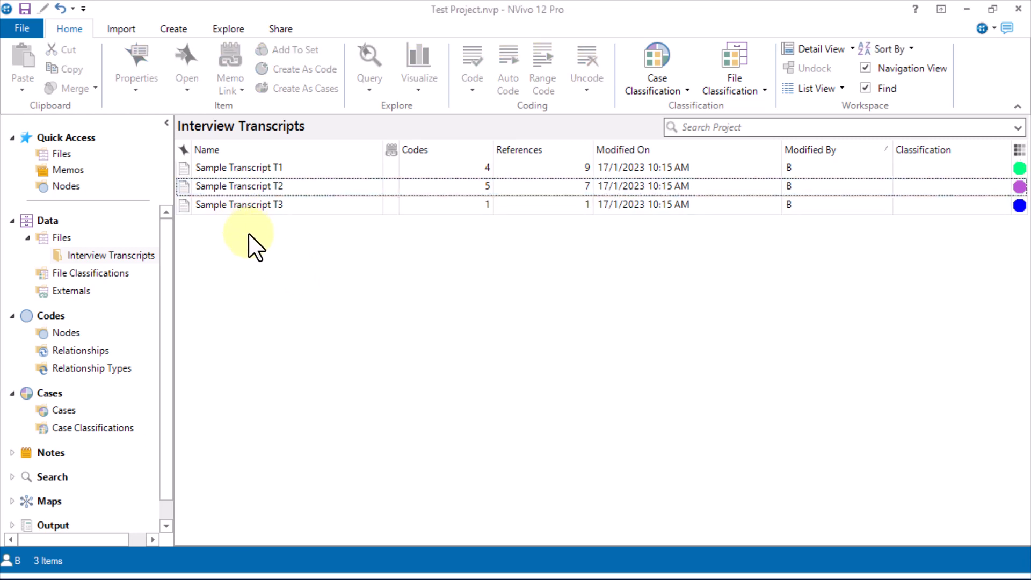
key("ctrl+a")
right_click(221, 172)
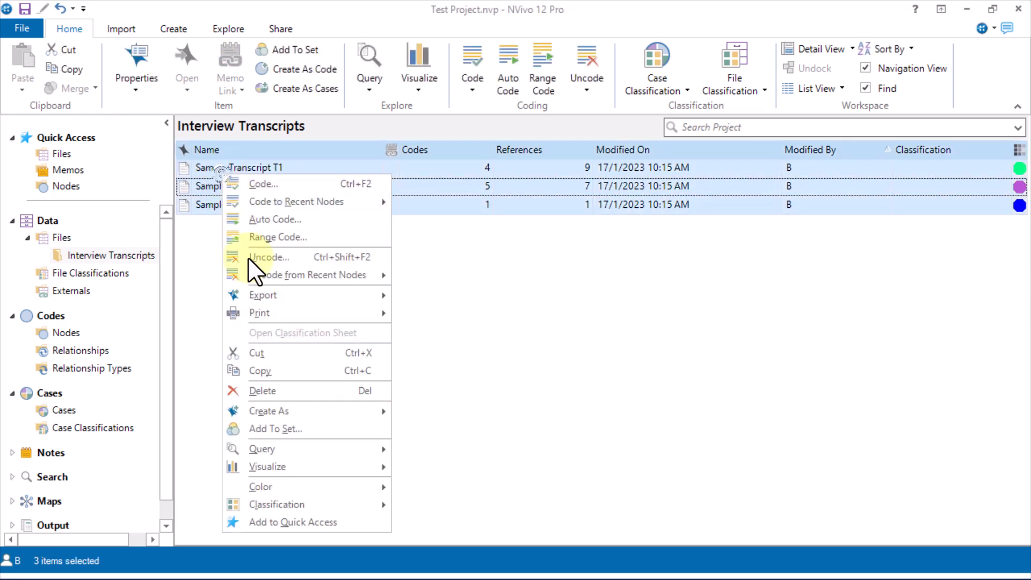
mouse_move(325, 500)
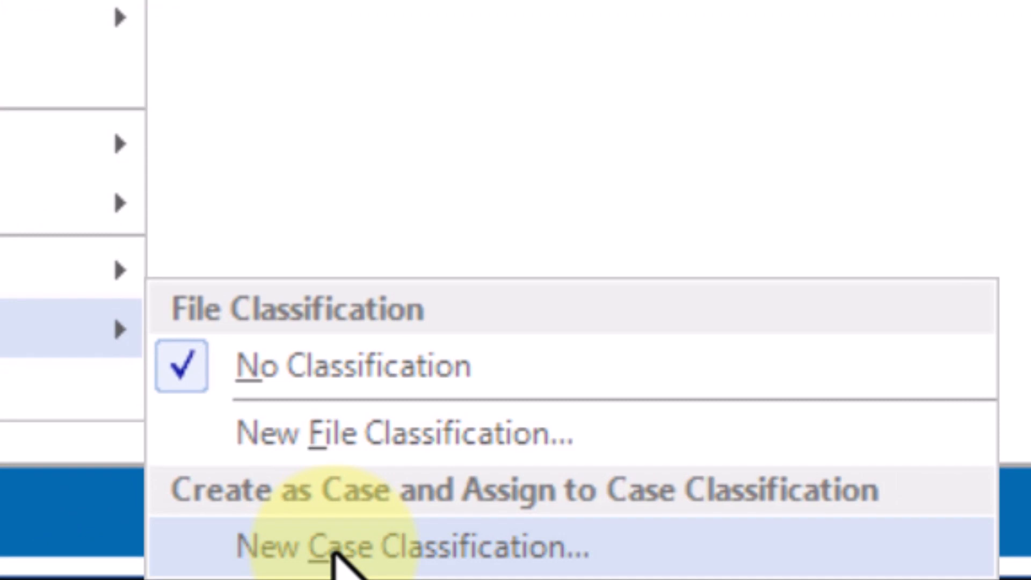
left_click(336, 555)
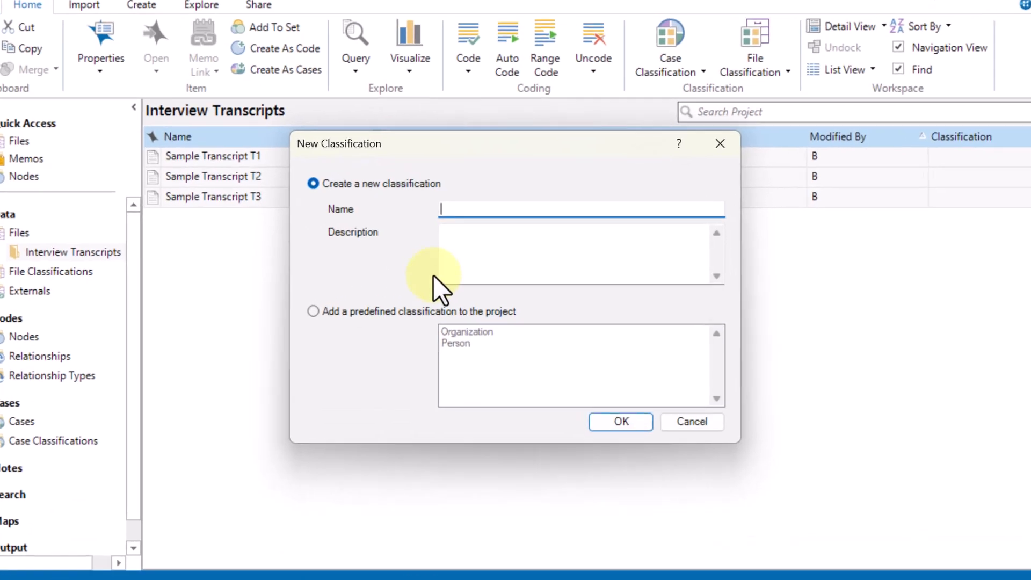
type("De")
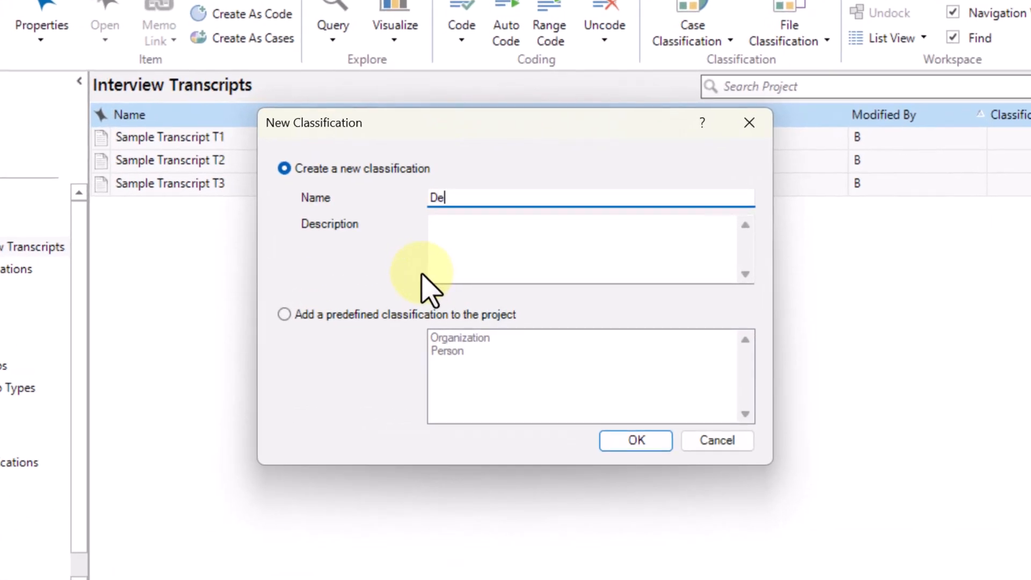
type("mographic")
left_click(642, 441)
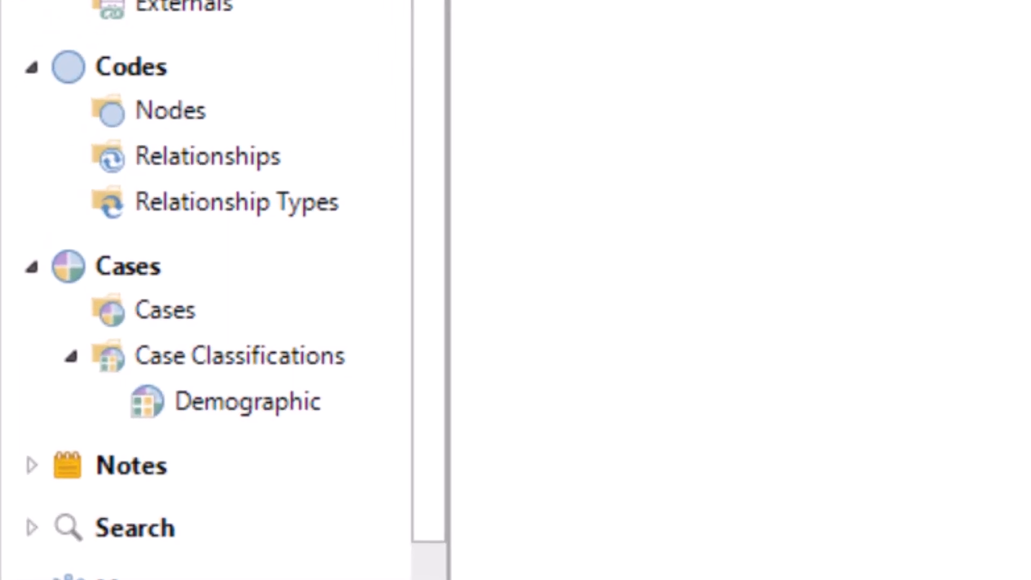
Step: List the case classifications and start a new attribute named Gender for the Demographic classification
left_click(292, 399)
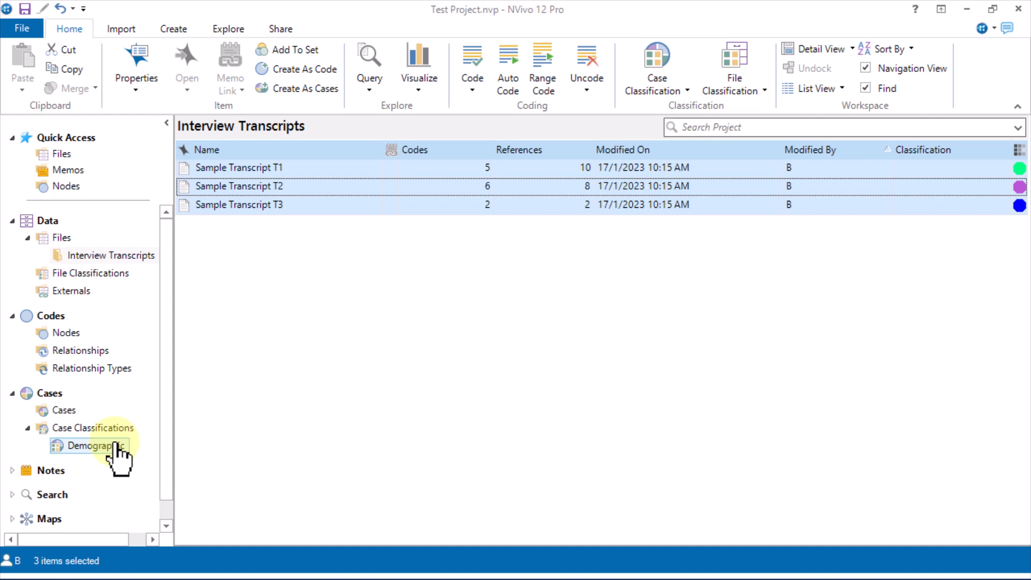
left_click(112, 434)
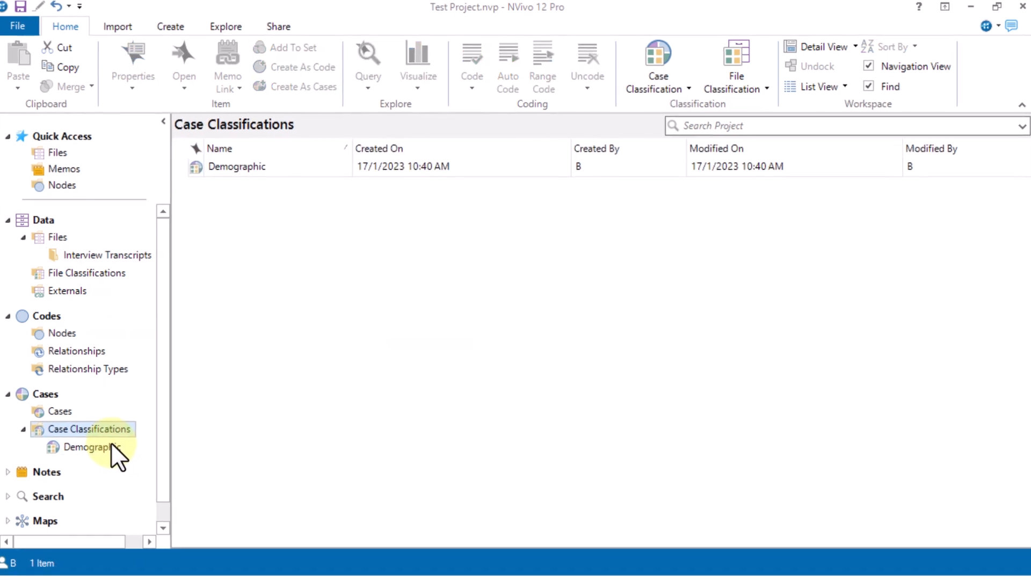
left_click(206, 145)
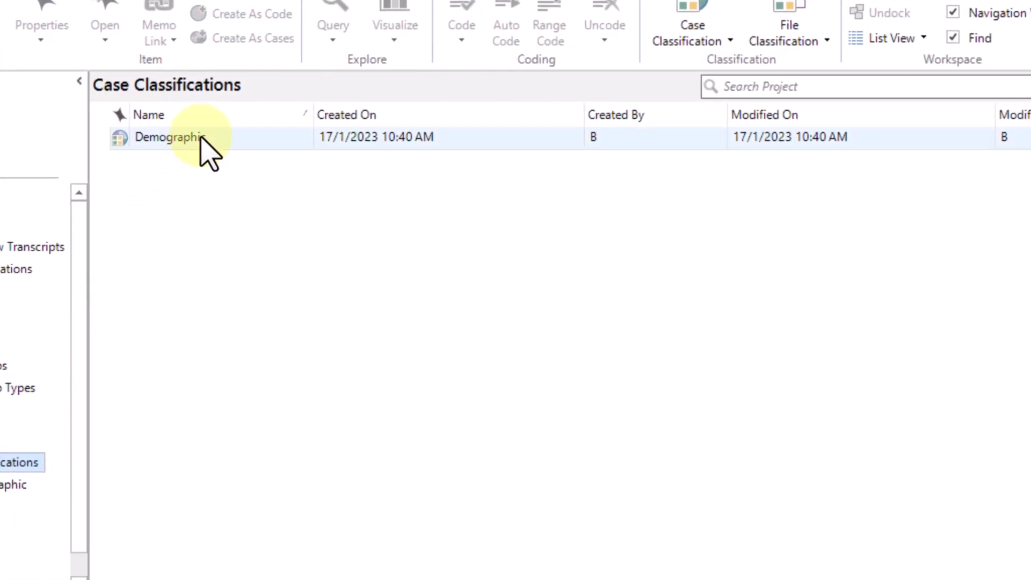
right_click(202, 139)
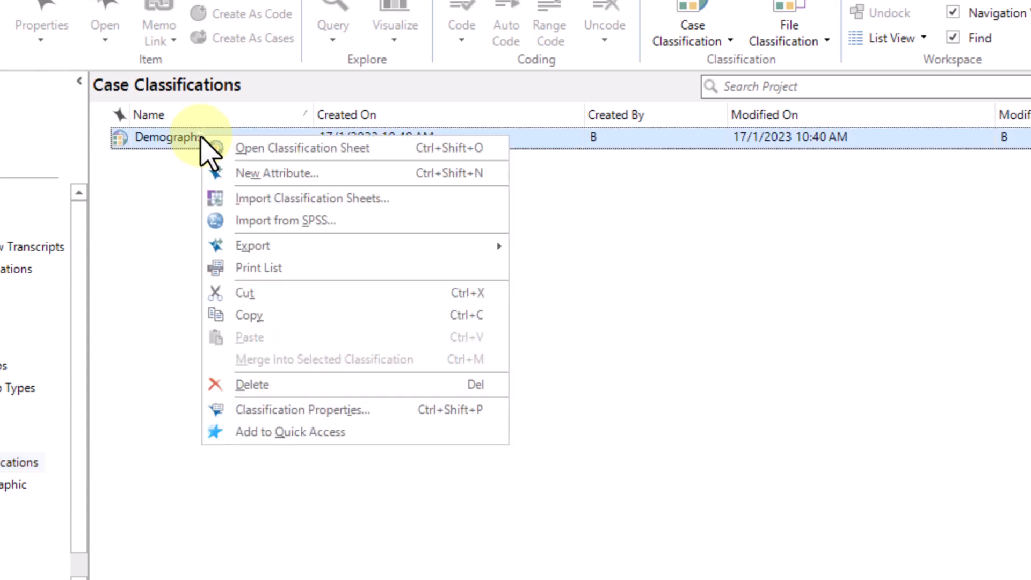
left_click(246, 185)
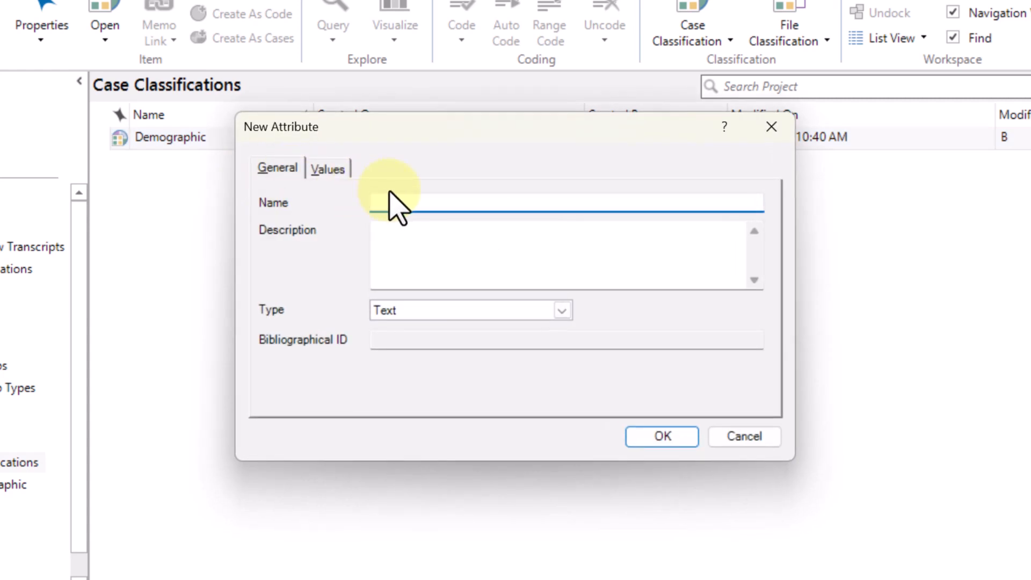
type("Gender")
Step: Add the values Female and Male to the Gender attribute and create it
left_click(327, 170)
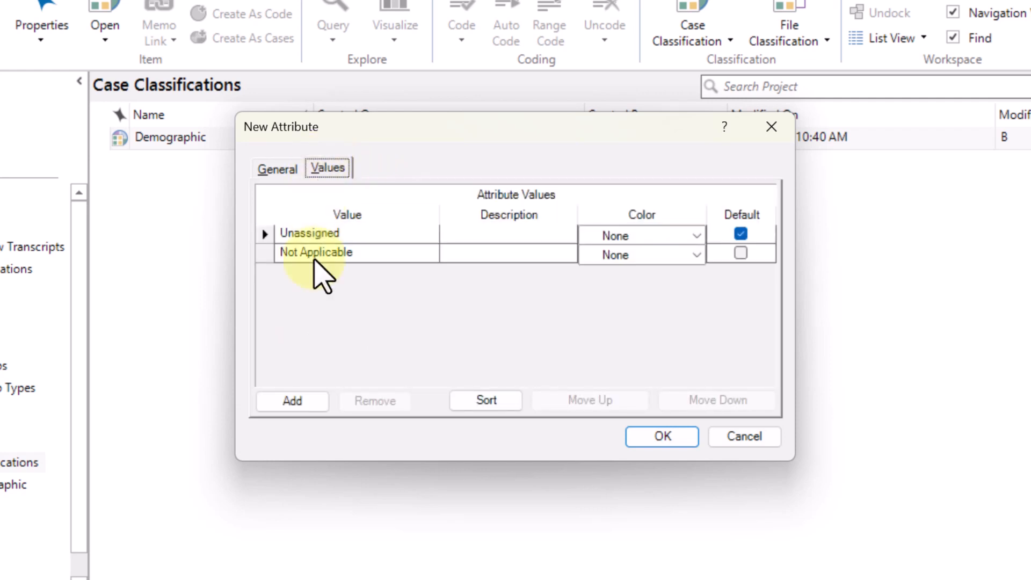
left_click(307, 399)
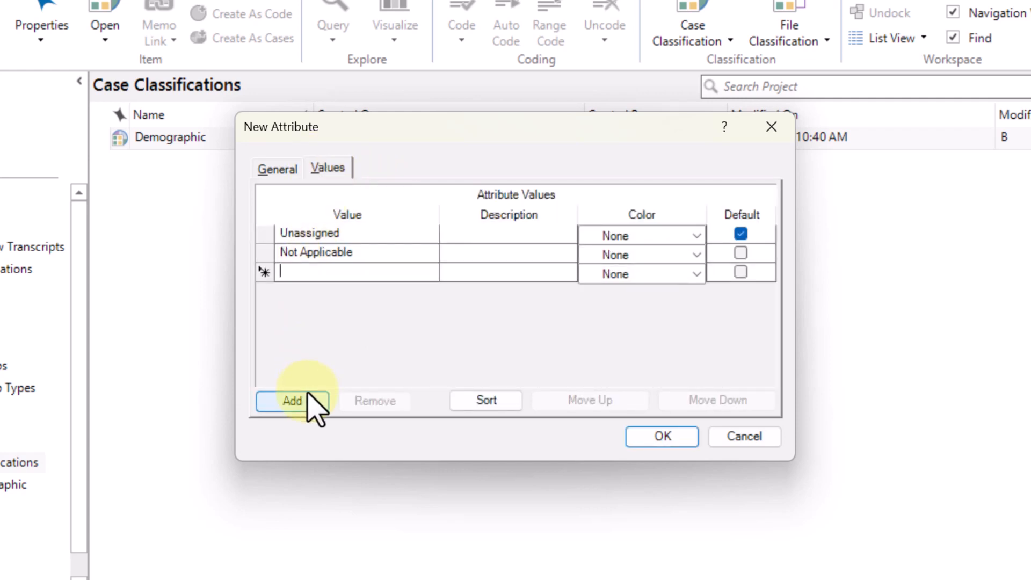
type("Female")
left_click(264, 403)
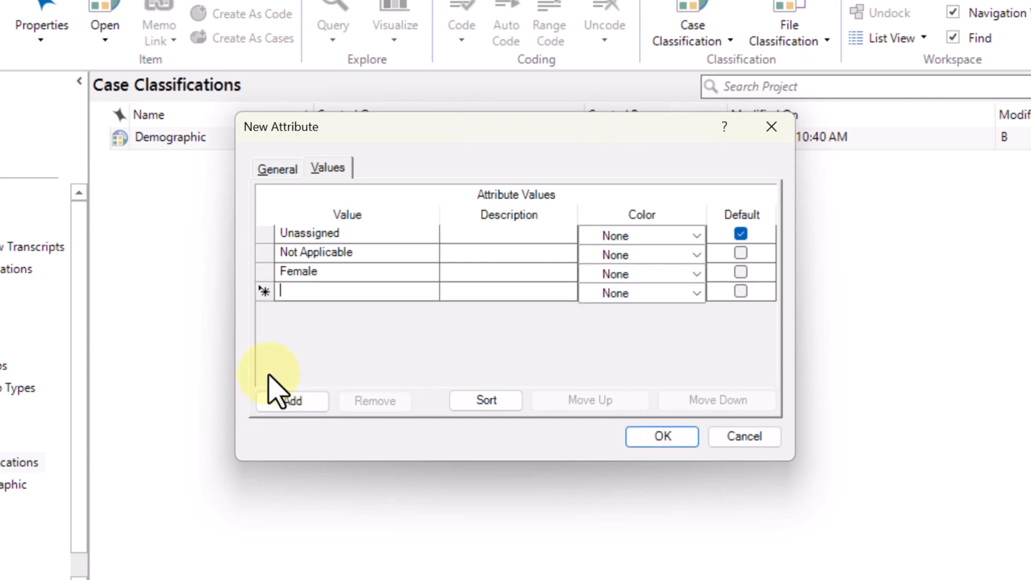
type("Male")
left_click(659, 436)
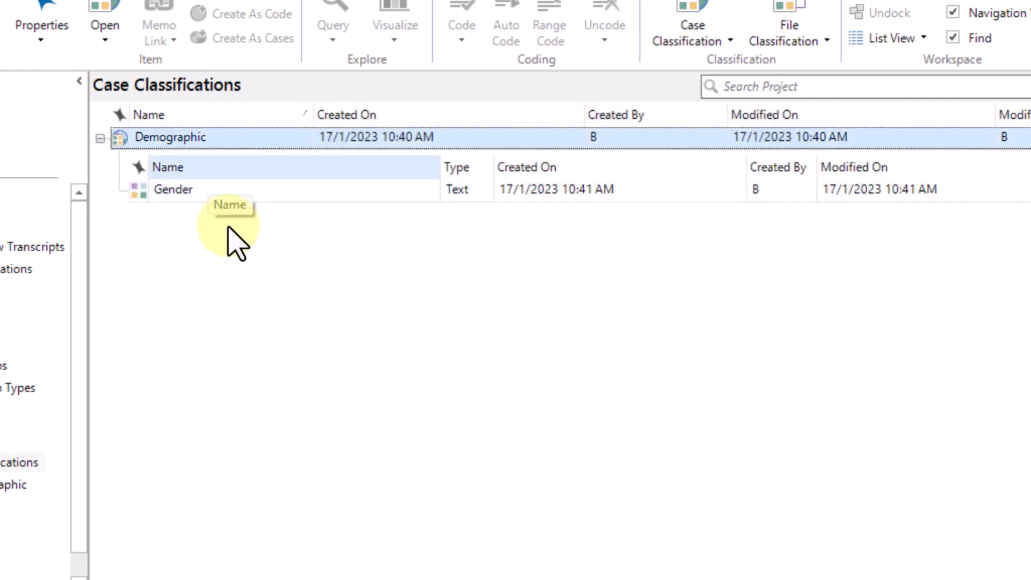
Step: Create an Experience attribute for the Demographic classification with the values 1-5 years and 6-10 years
right_click(189, 138)
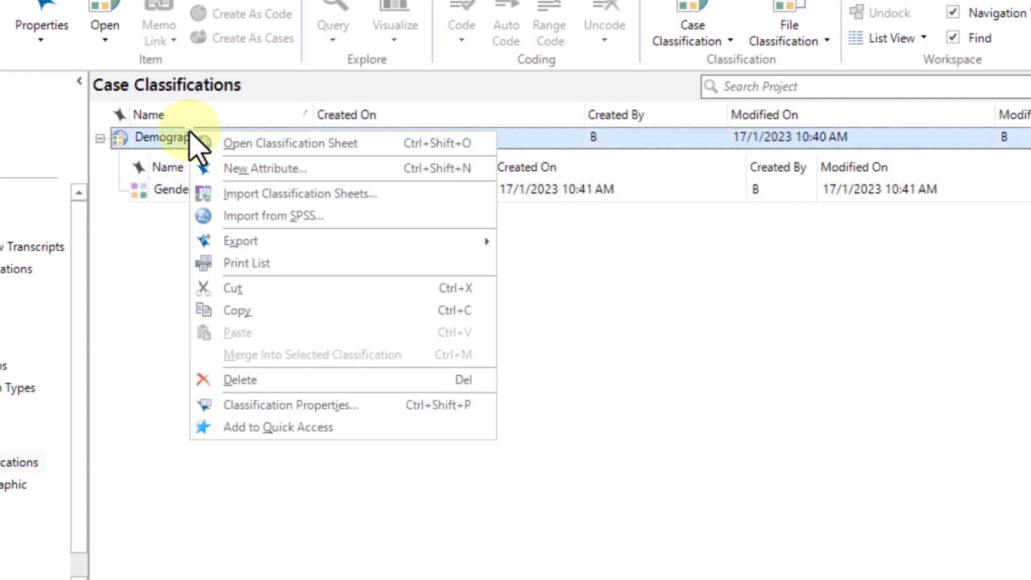
left_click(255, 169)
type("E")
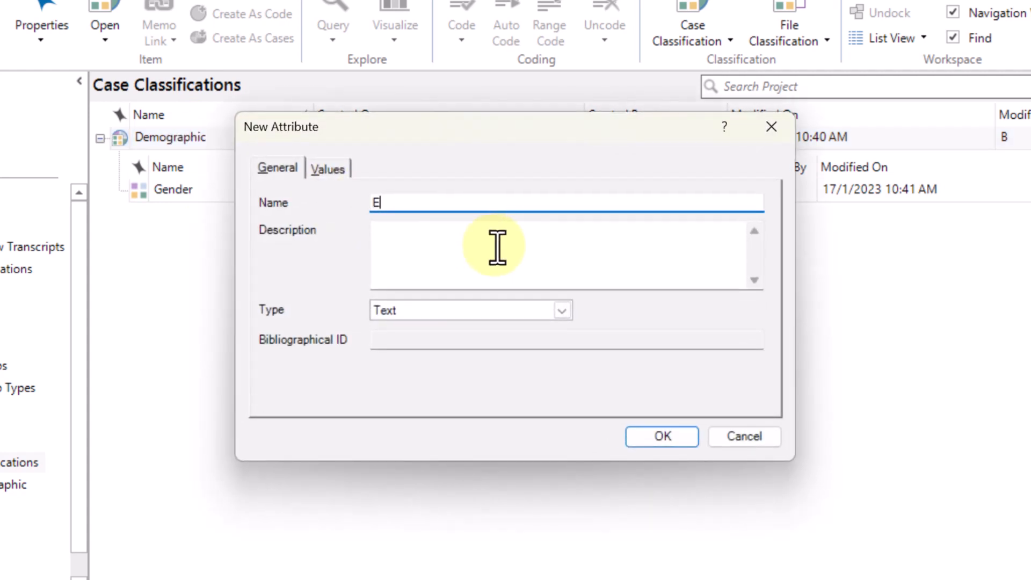
type("xperience")
left_click(328, 169)
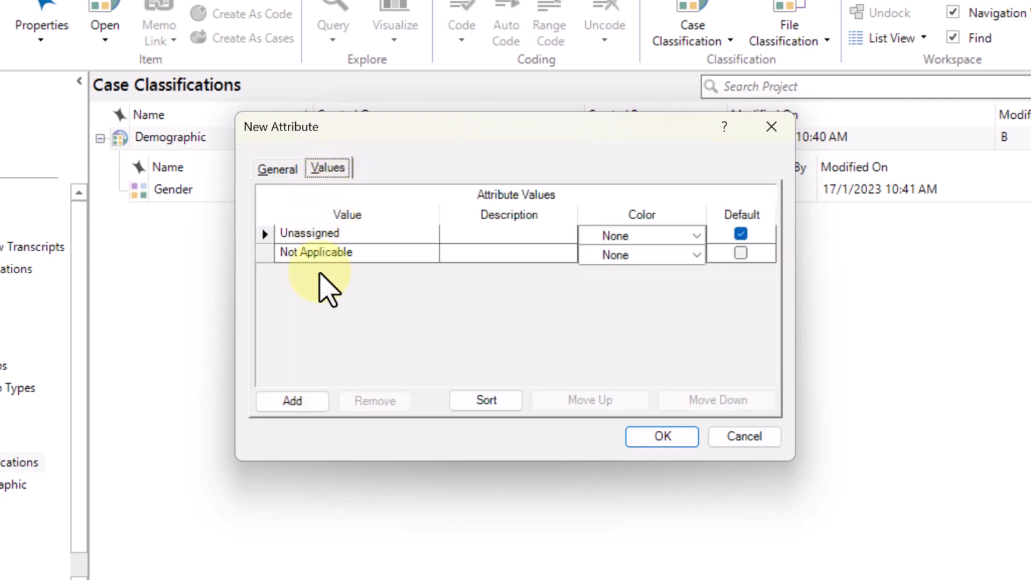
left_click(311, 400)
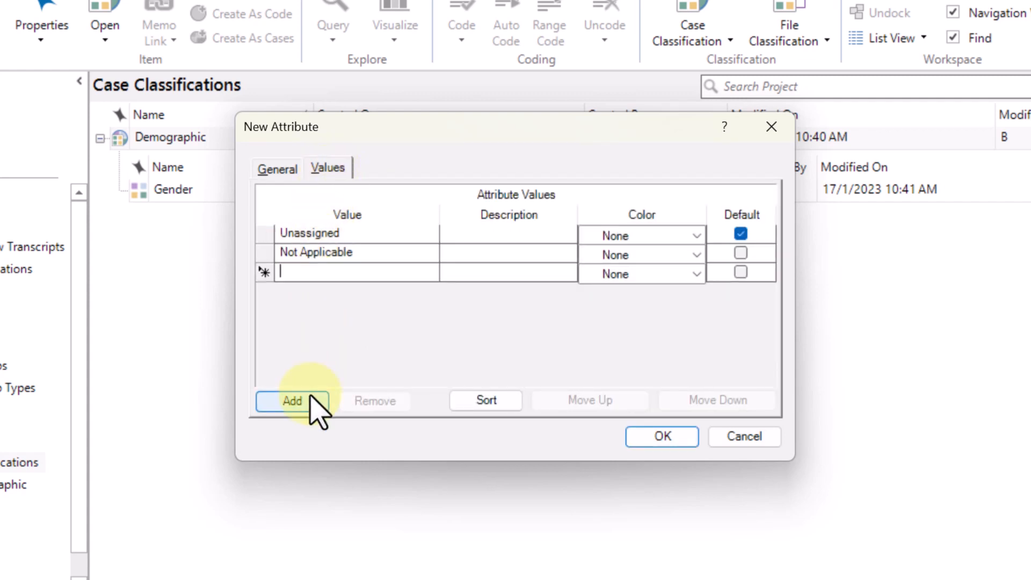
type("1-5 years")
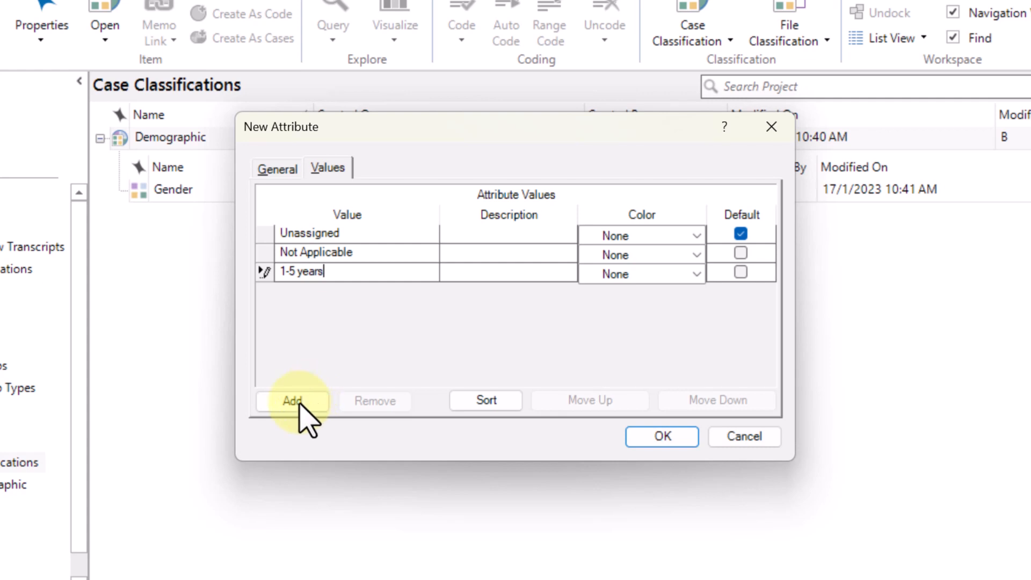
left_click(299, 405)
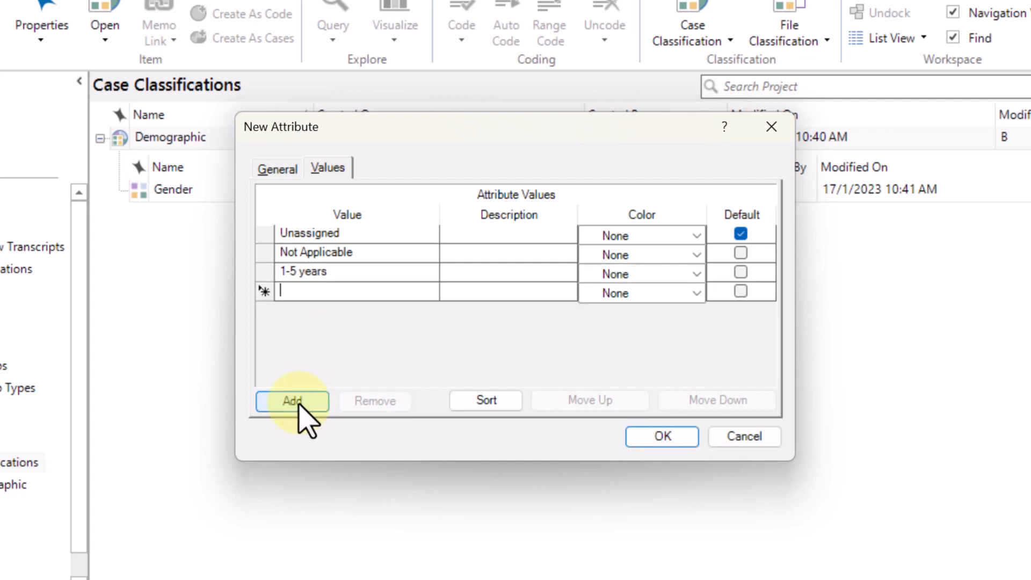
type("6-10 years")
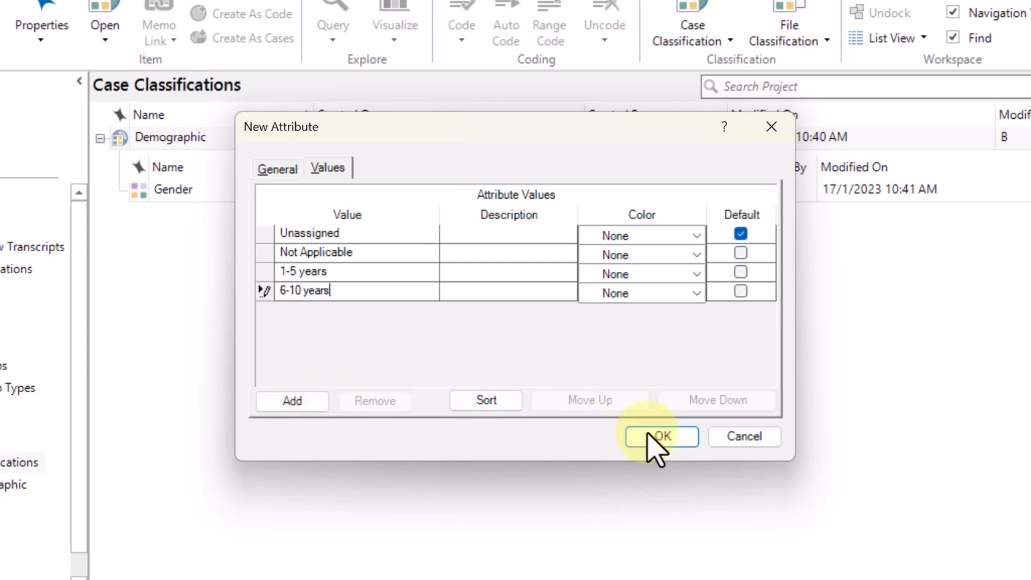
left_click(677, 437)
left_click(678, 437)
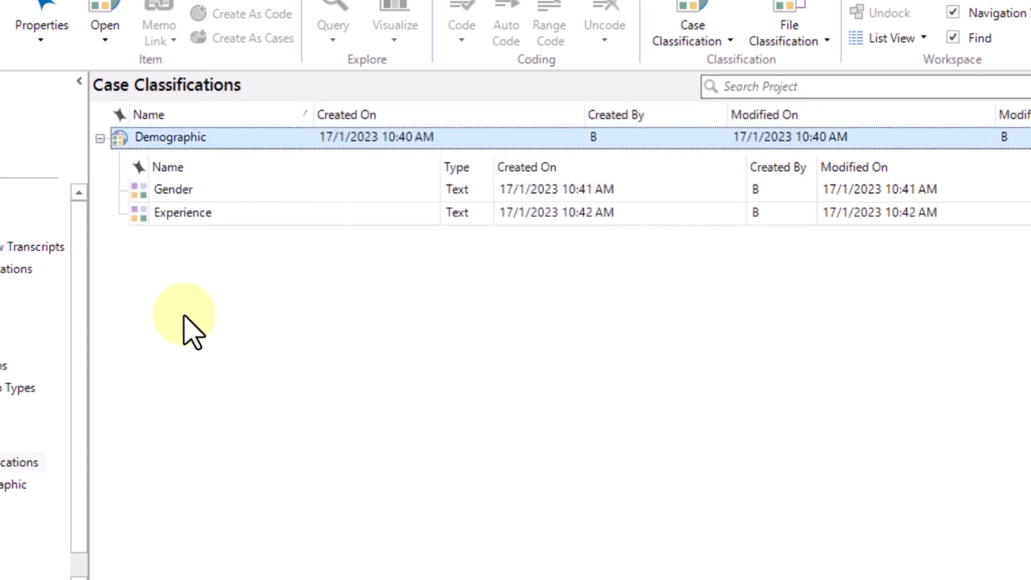
Step: Create a text attribute named Occupation for the Demographic classification
right_click(217, 298)
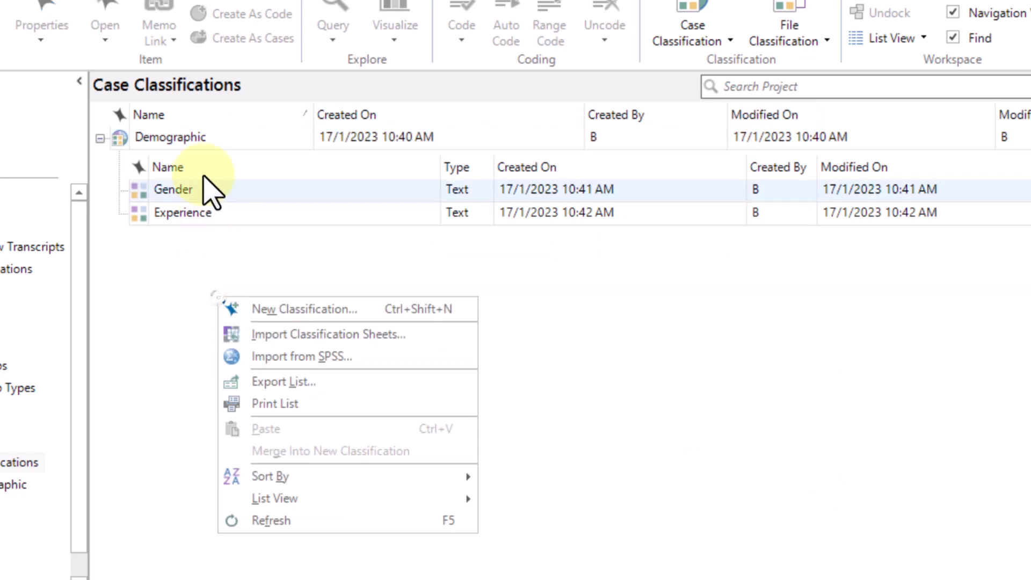
right_click(201, 144)
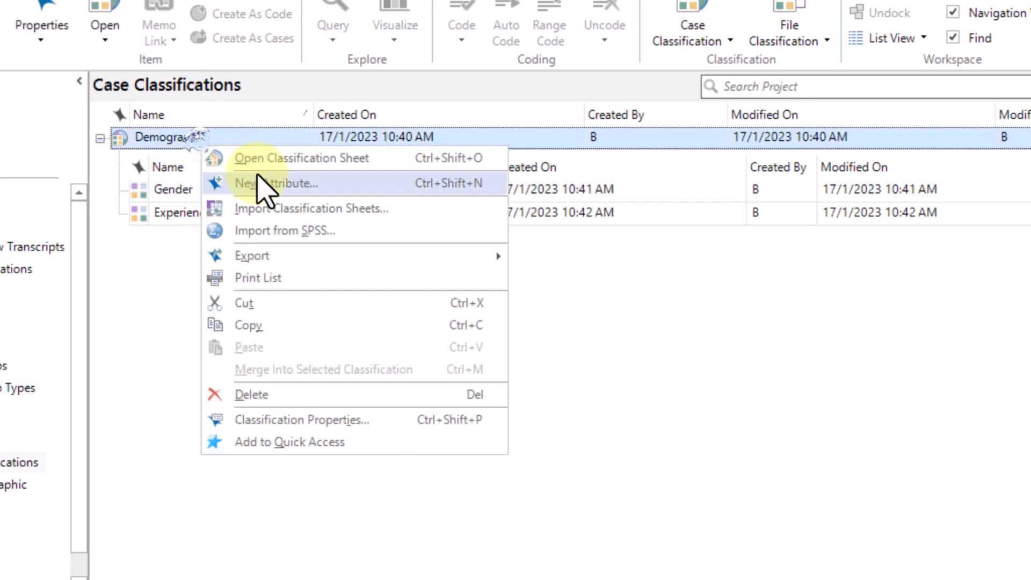
left_click(264, 184)
type("O")
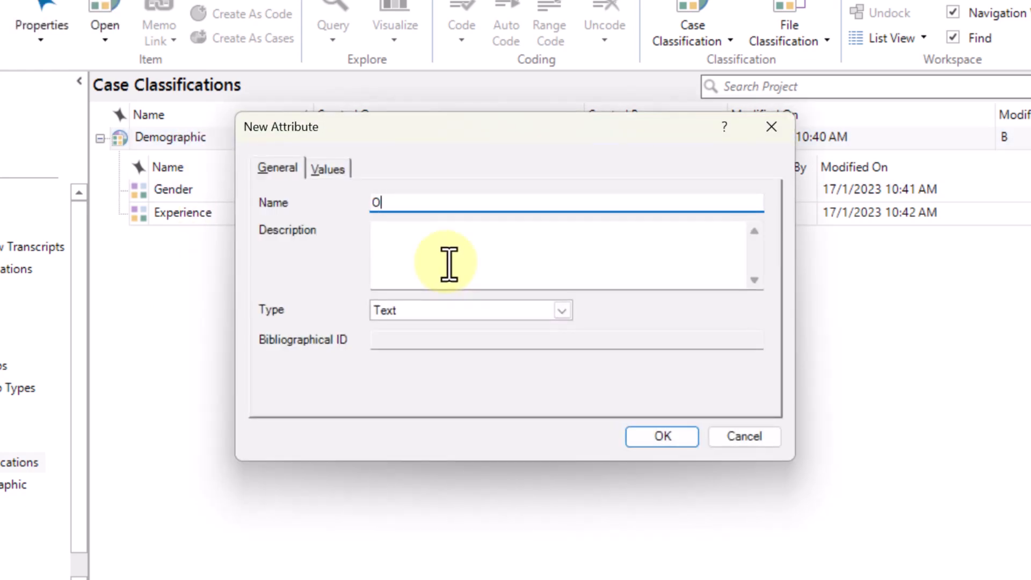
type("ccupation")
left_click(661, 436)
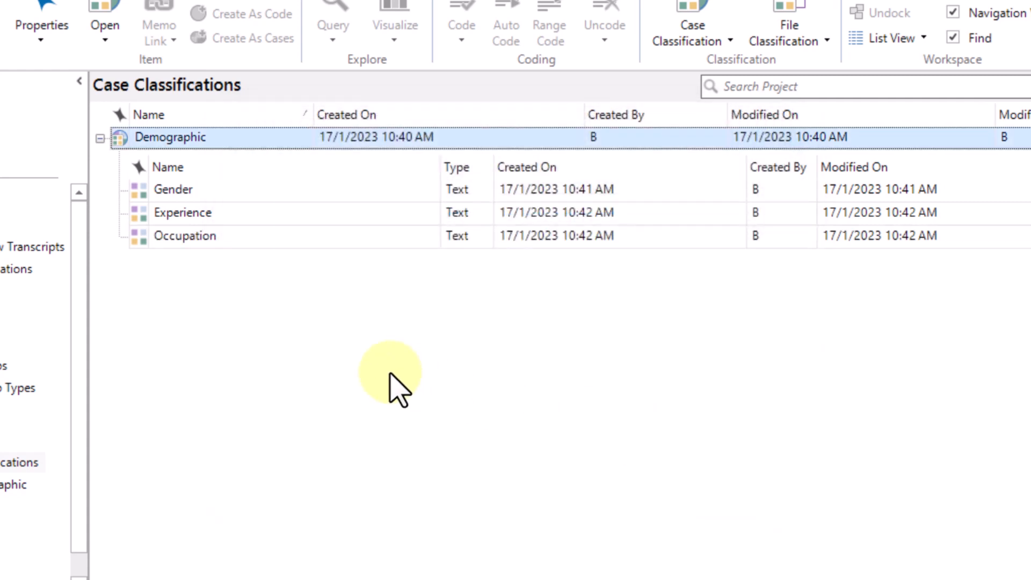
Step: In the Demographic classification sheet, set Gender to Female for Sample Transcripts T1 and T2 and Male for T3
double_click(199, 136)
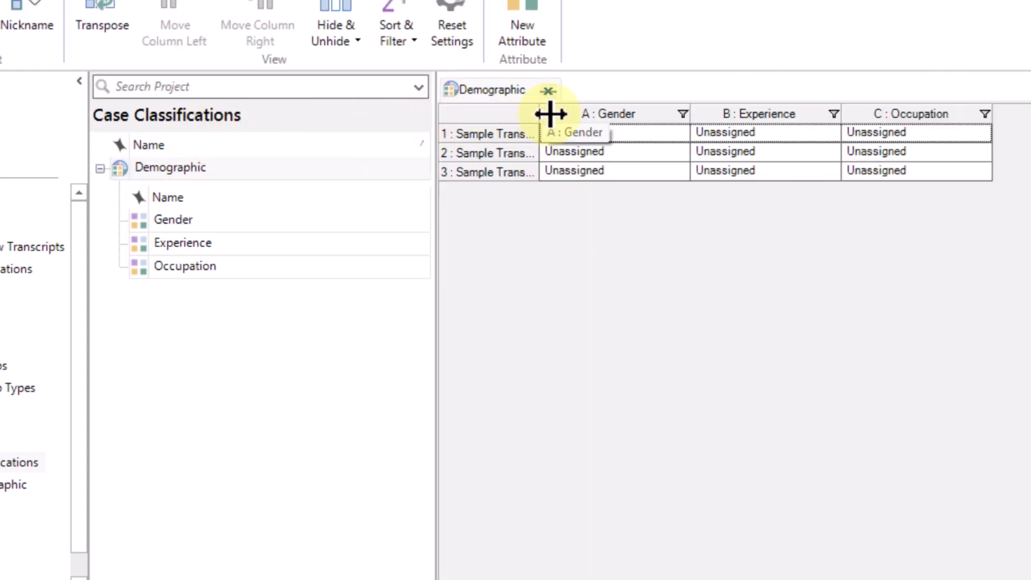
left_click_drag(550, 113, 578, 119)
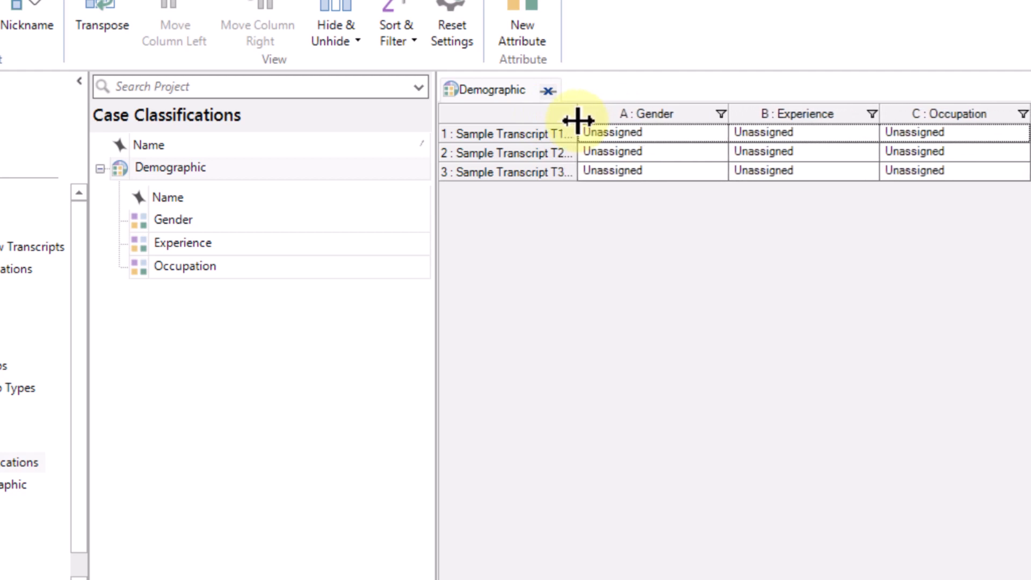
left_click(718, 133)
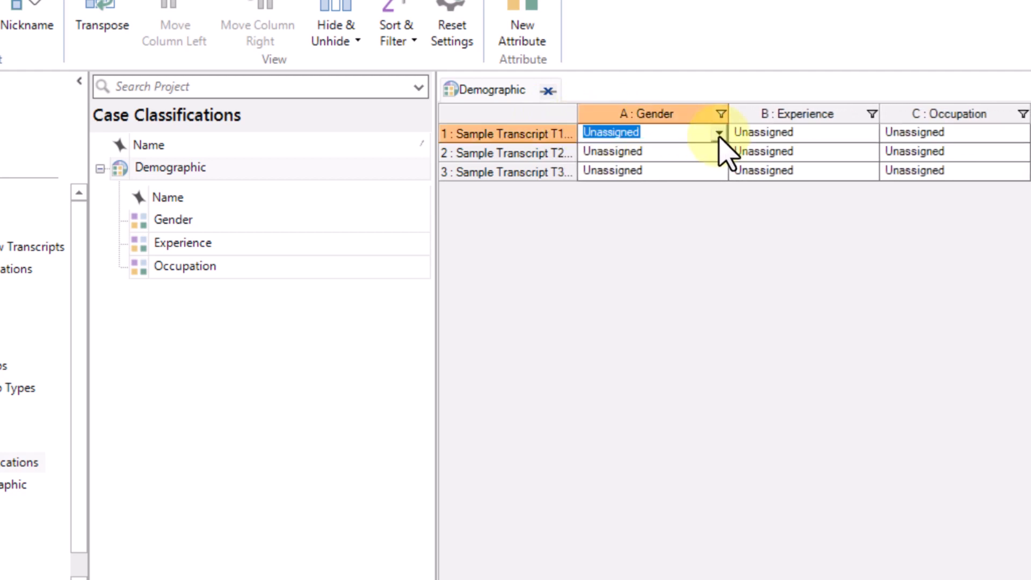
left_click(718, 133)
left_click(657, 177)
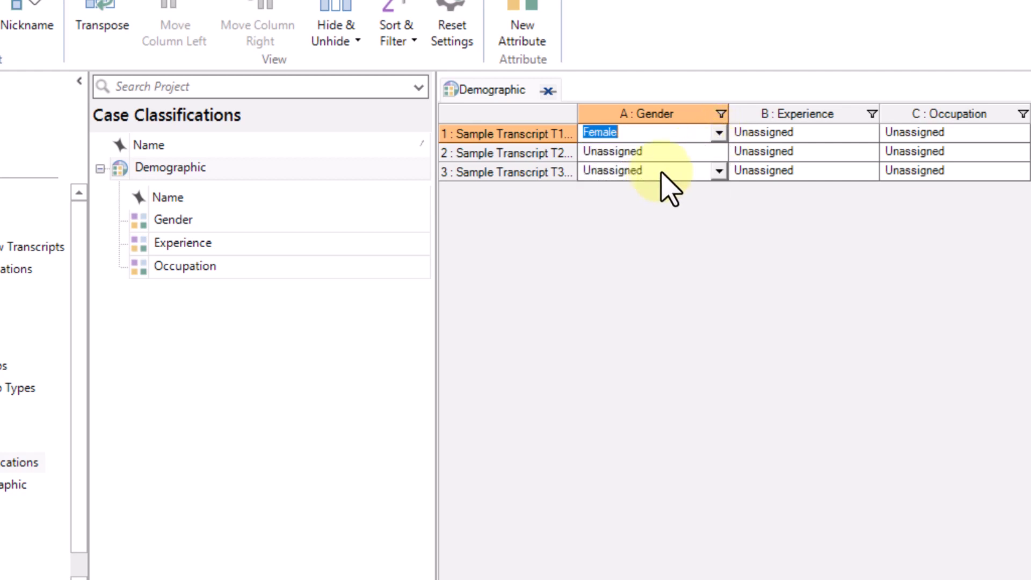
left_click(701, 153)
left_click(720, 152)
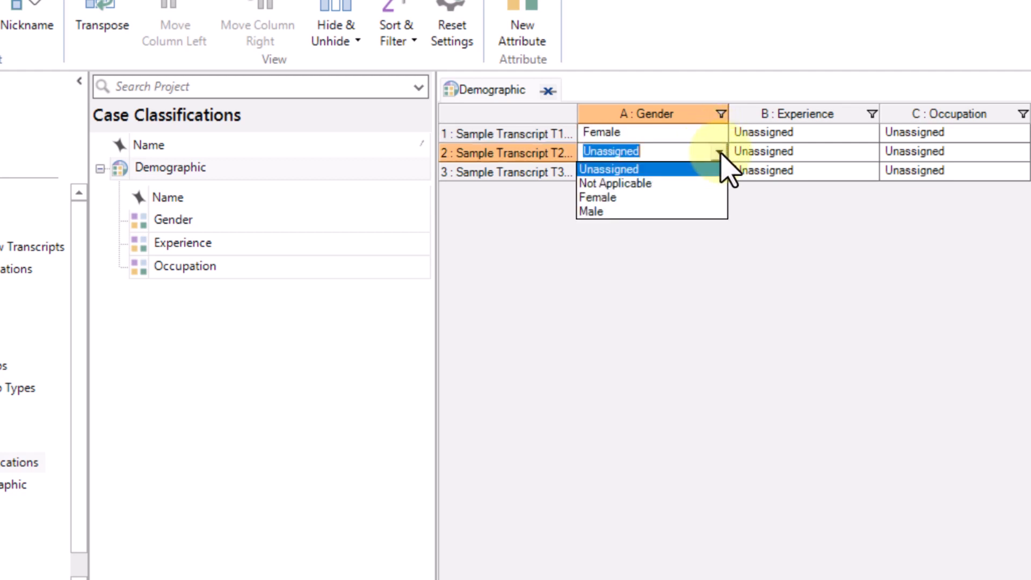
left_click(683, 195)
left_click(694, 171)
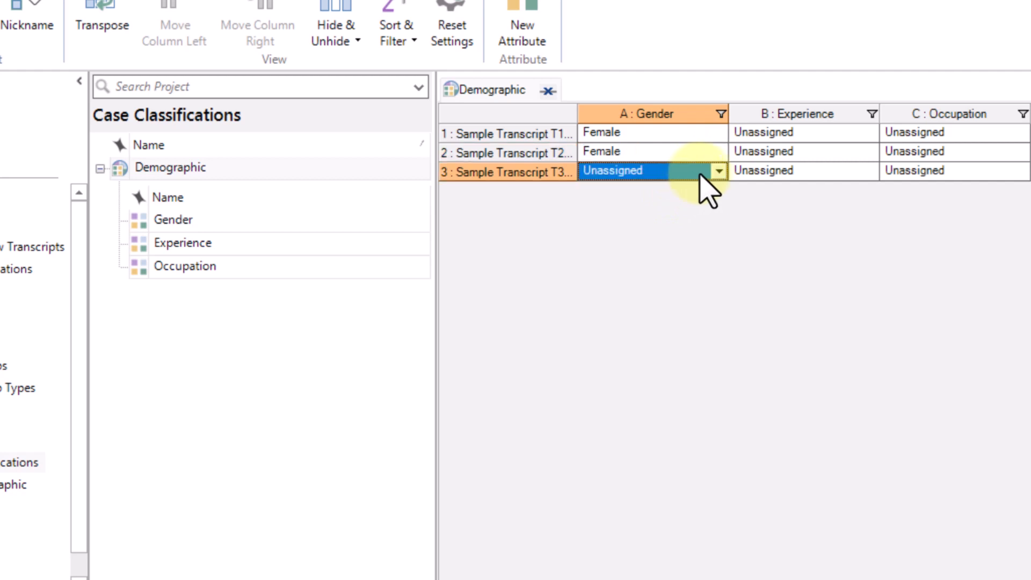
left_click(717, 171)
left_click(717, 170)
left_click(665, 231)
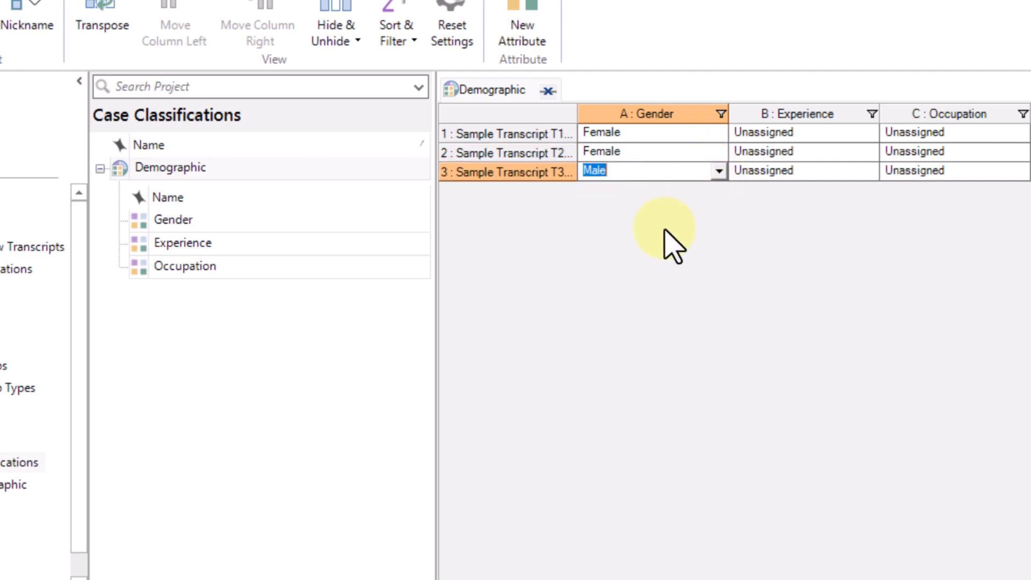
Step: Set Experience to 1-5 years for Sample Transcripts T1 and T3 and 6-10 years for T2
left_click(867, 133)
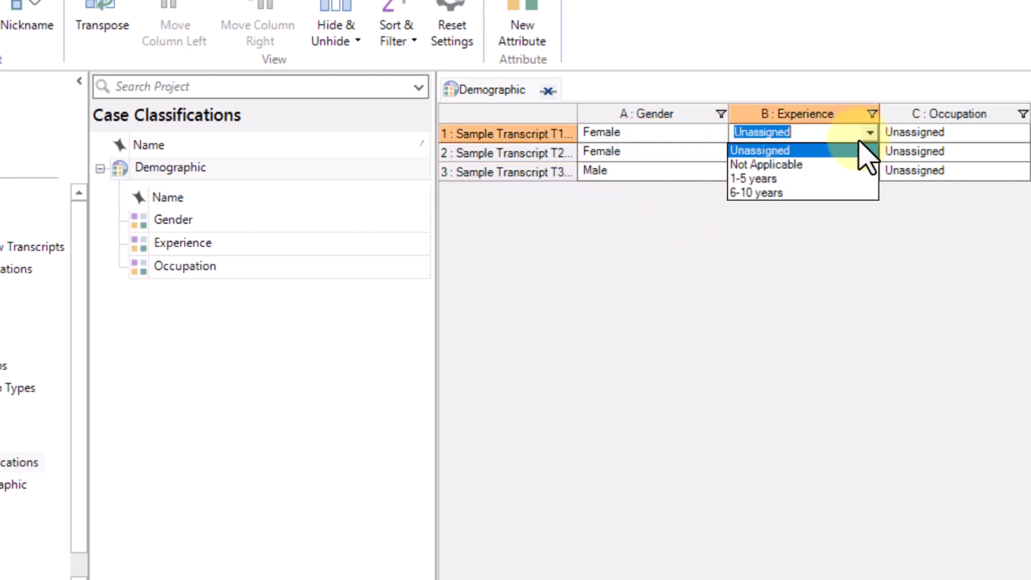
left_click(832, 177)
left_click(843, 152)
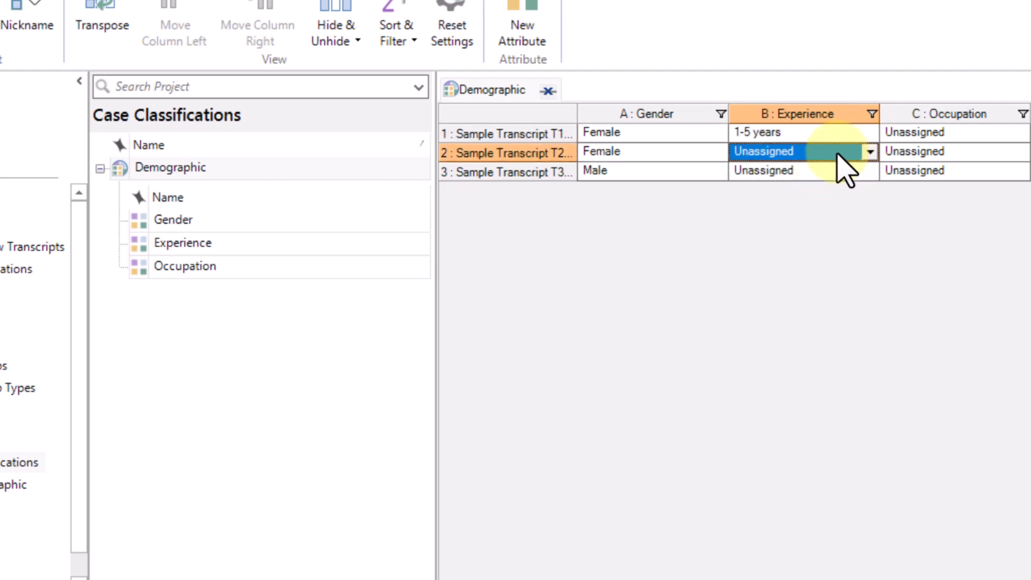
left_click(843, 153)
left_click(799, 212)
left_click(863, 174)
left_click(865, 172)
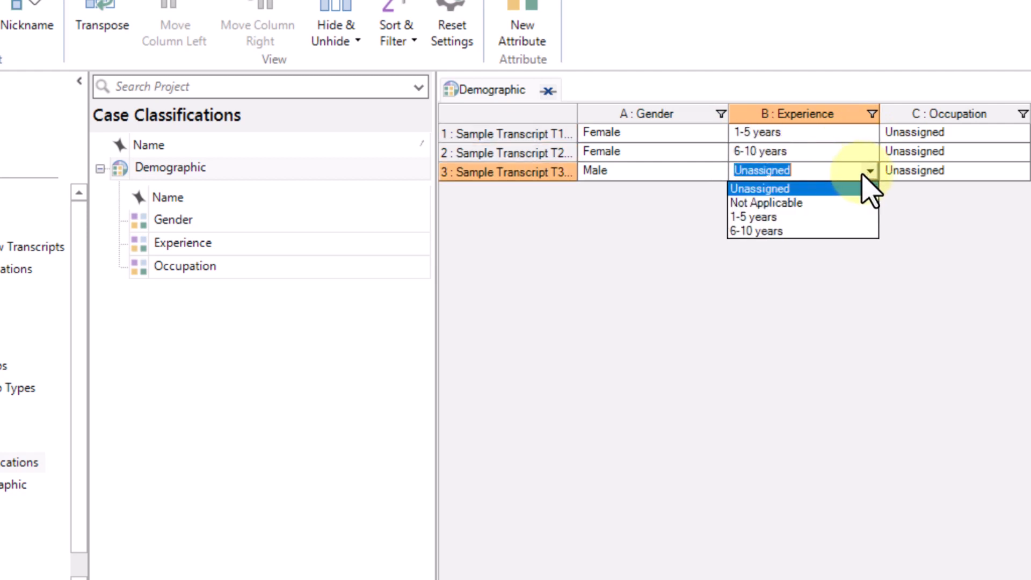
left_click(789, 218)
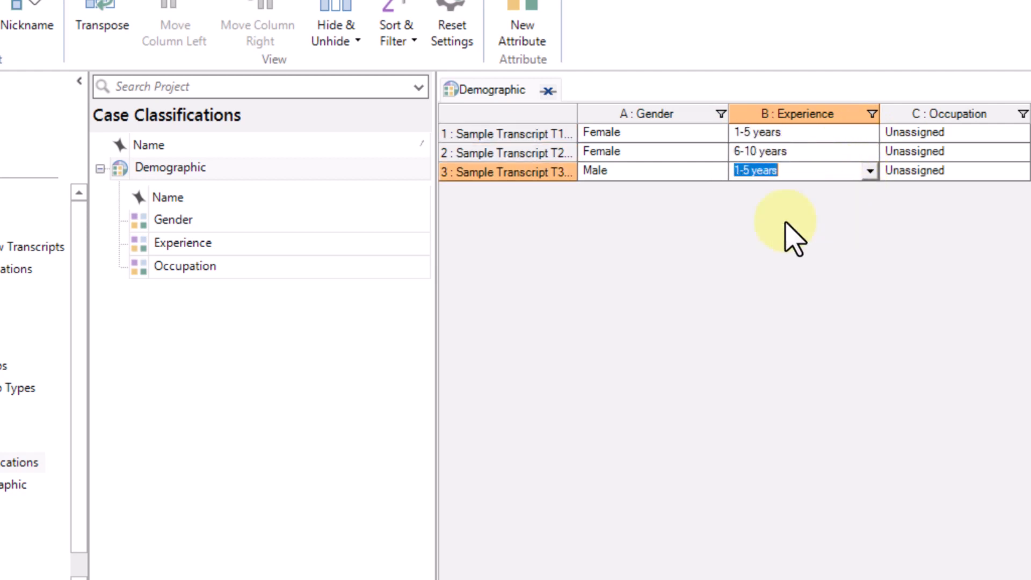
Step: Set the Occupation of Sample Transcript T1 to Not Applicable
left_click(985, 138)
left_click(1019, 134)
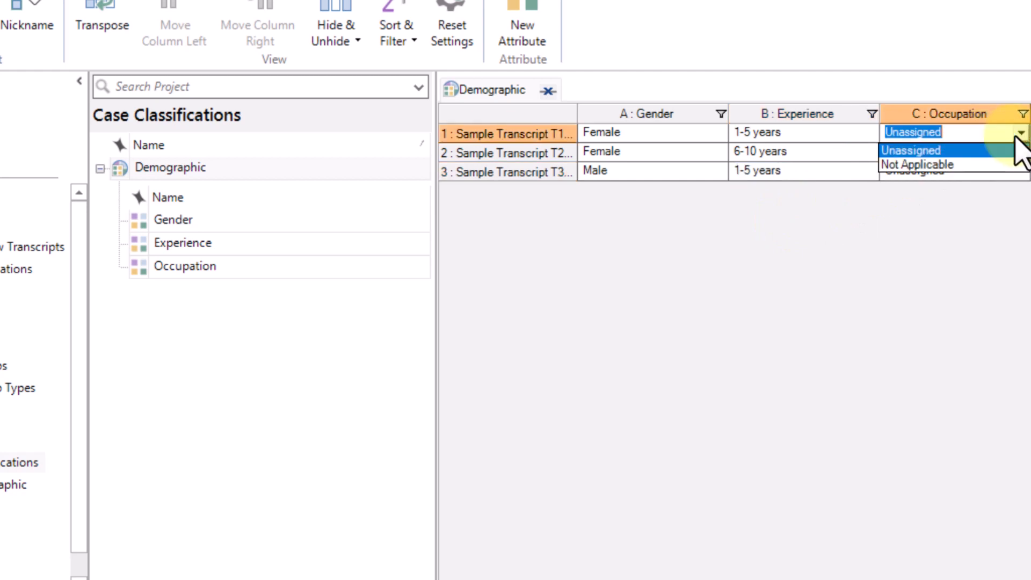
left_click(1001, 164)
Step: Replace the Occupation value of Sample Transcript T1 with Teacher
left_click(970, 135)
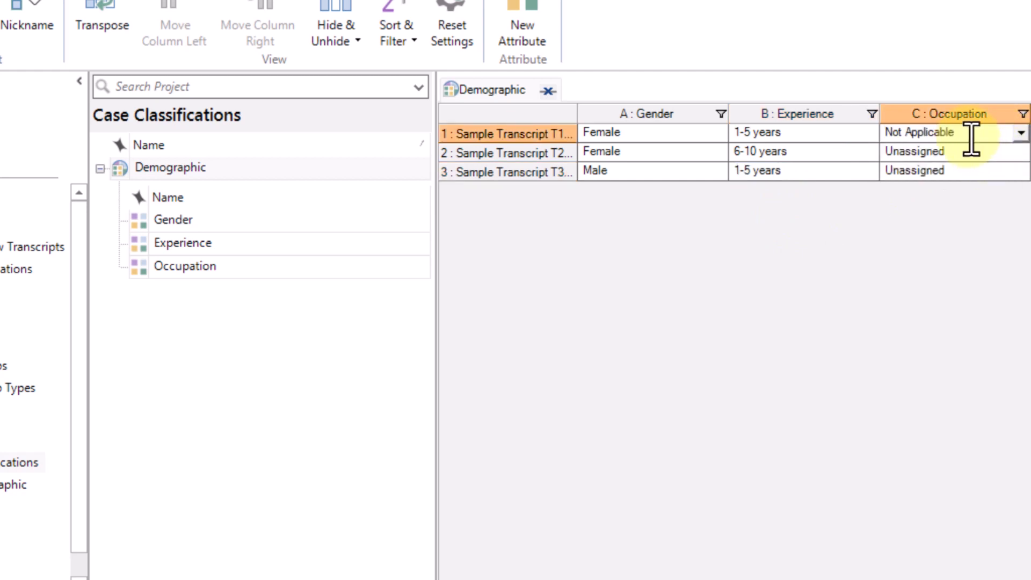
key("BackSpace")
key("BackSpace")
key("BackSpace")
key("BackSpace")
key("BackSpace")
key("BackSpace")
key("BackSpace")
key("BackSpace")
key("BackSpace")
key("BackSpace")
key("BackSpace")
key("BackSpace")
key("BackSpace")
key("BackSpace")
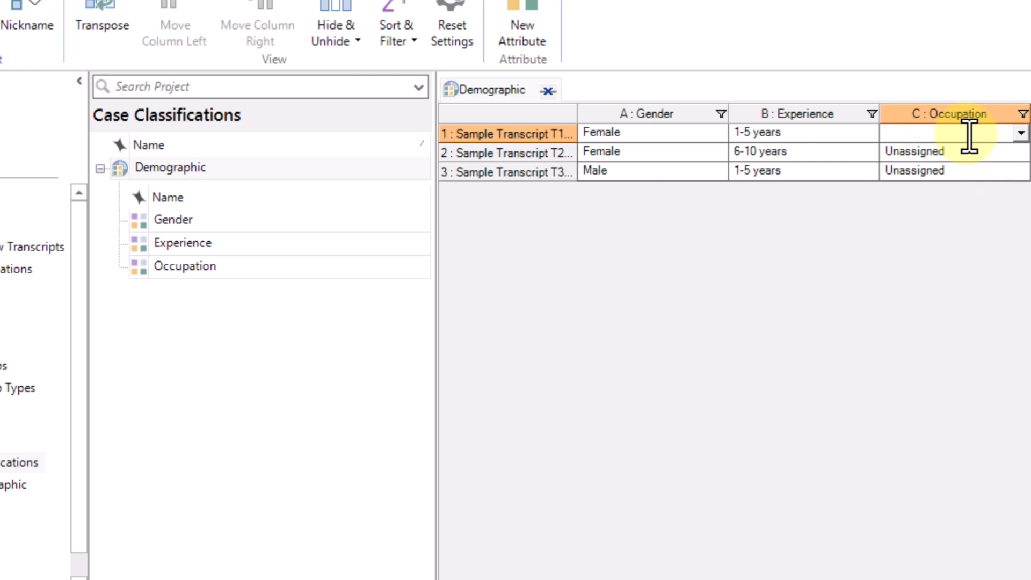
type("Teacher")
Step: Replace the Occupation value of Sample Transcript T2 with Principal
left_click(927, 157)
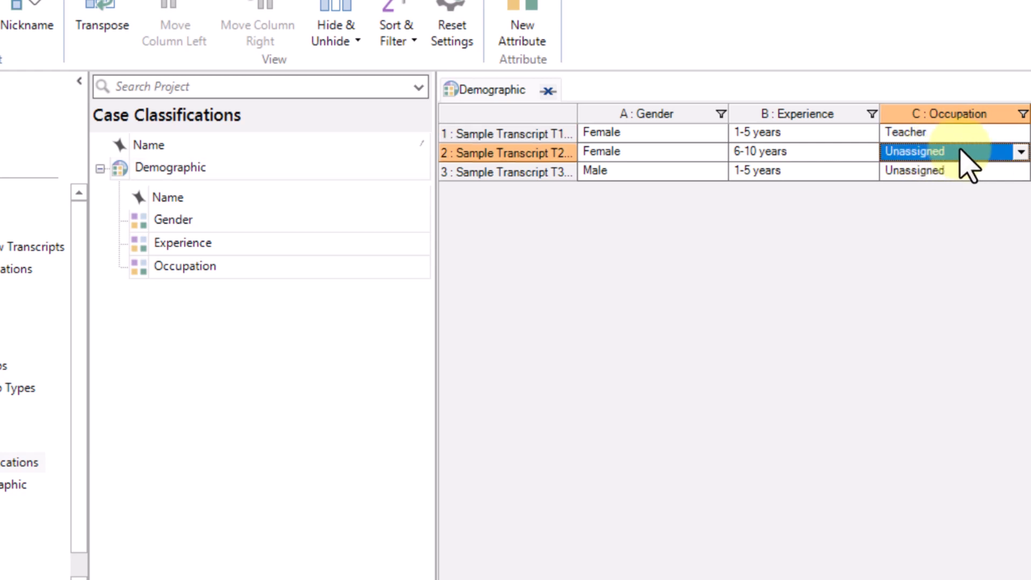
left_click(1002, 156)
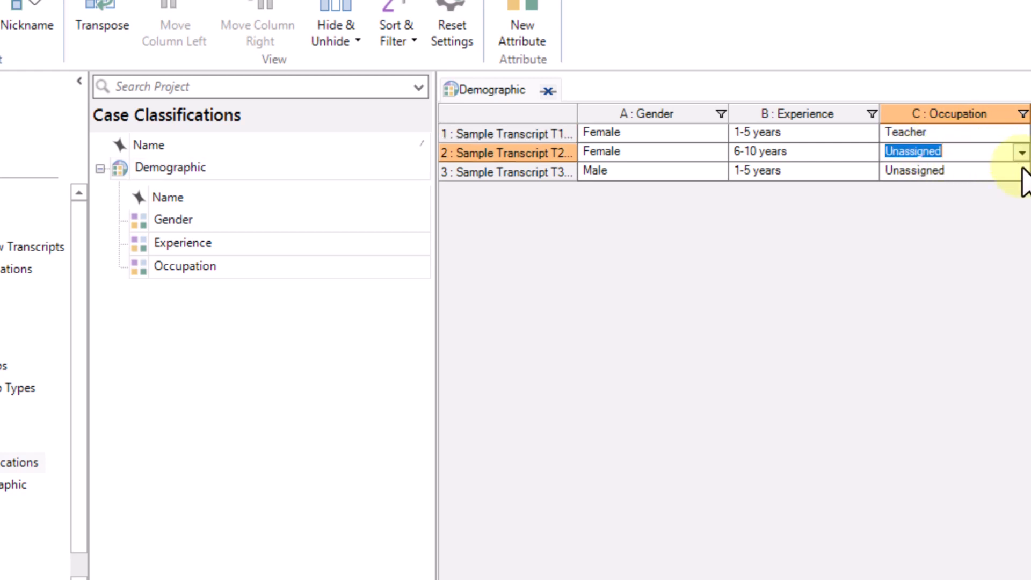
left_click(985, 155)
key("BackSpace")
key("BackSpace")
key("BackSpace")
key("BackSpace")
key("BackSpace")
key("BackSpace")
key("BackSpace")
key("BackSpace")
key("BackSpace")
key("BackSpace")
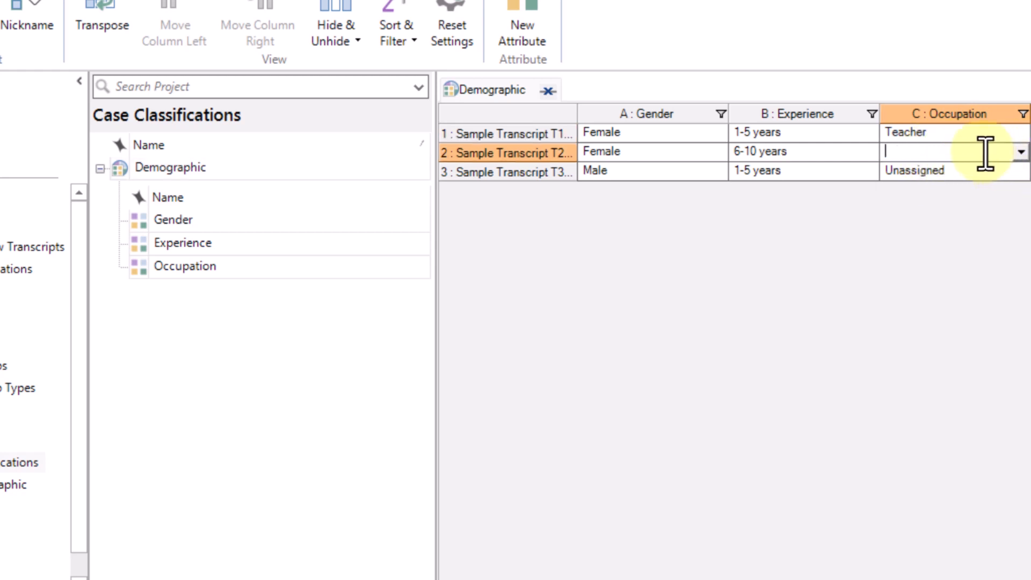
type("Principal")
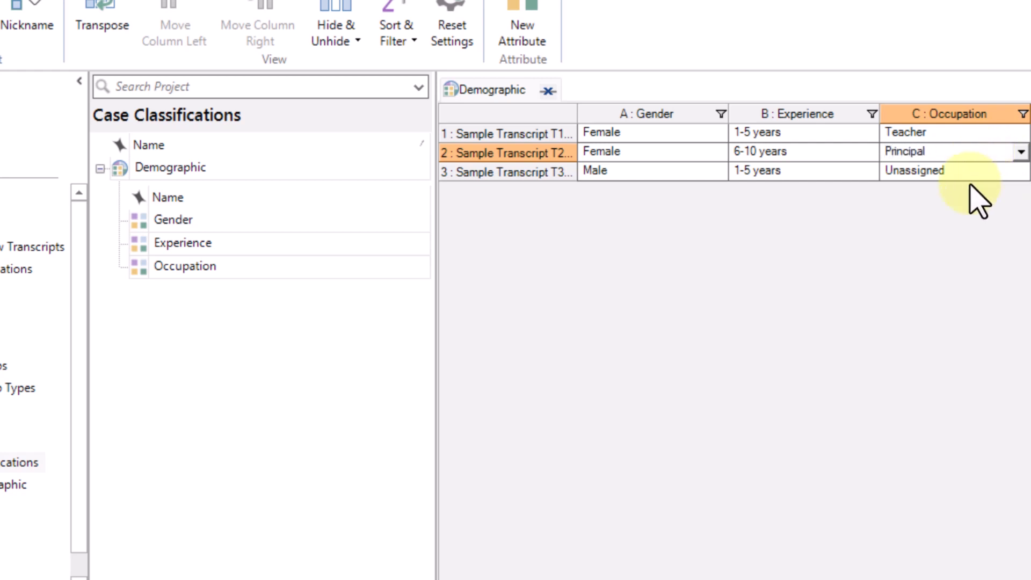
Step: Review the Occupation values available for Sample Transcript T3 and close the choices
left_click(980, 169)
left_click(1018, 171)
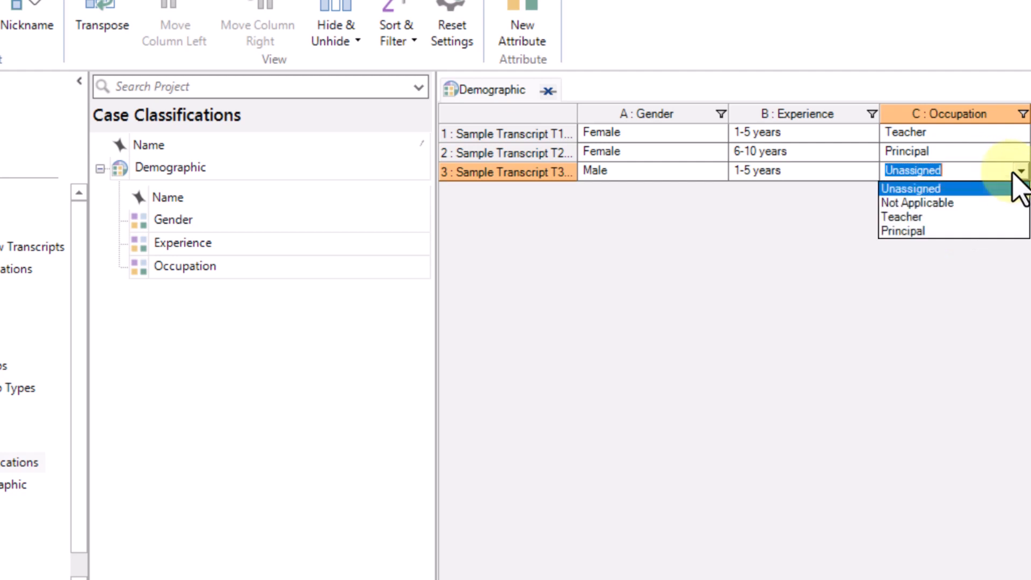
key("Down")
key("Down")
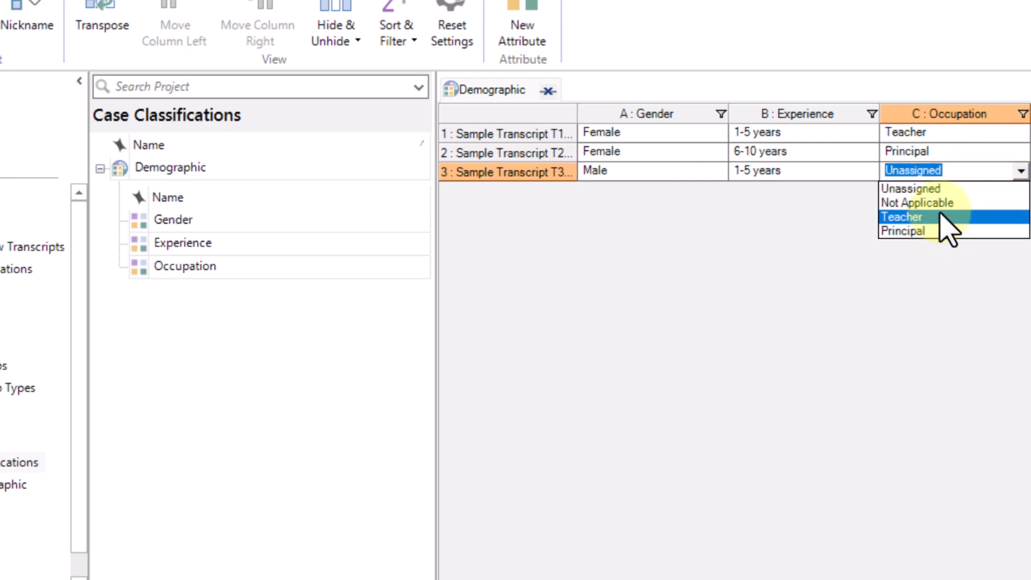
key("Up")
key("Down")
left_click(796, 270)
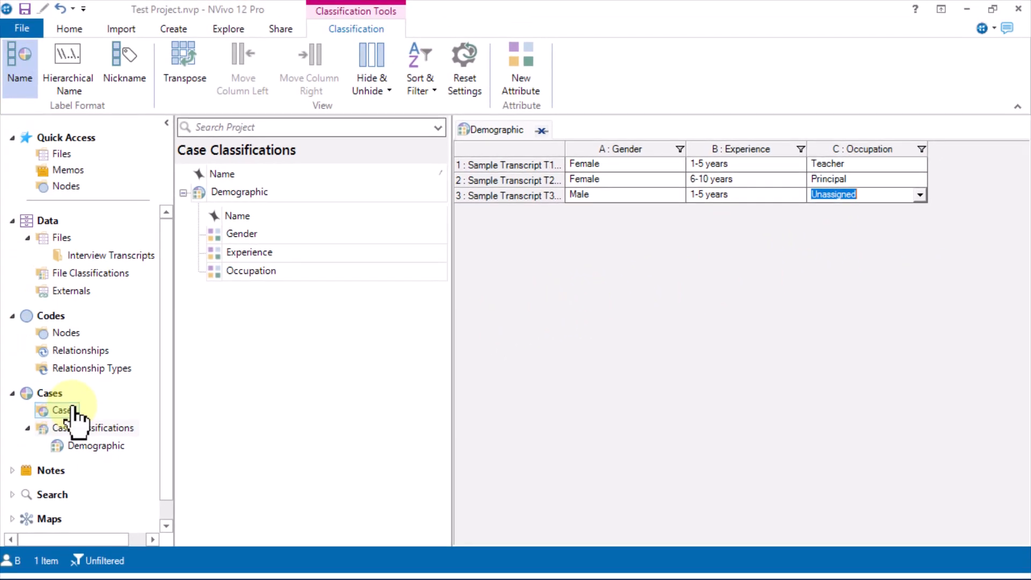
Step: Open case T2 from the project's cases to view its coded references
left_click(63, 410)
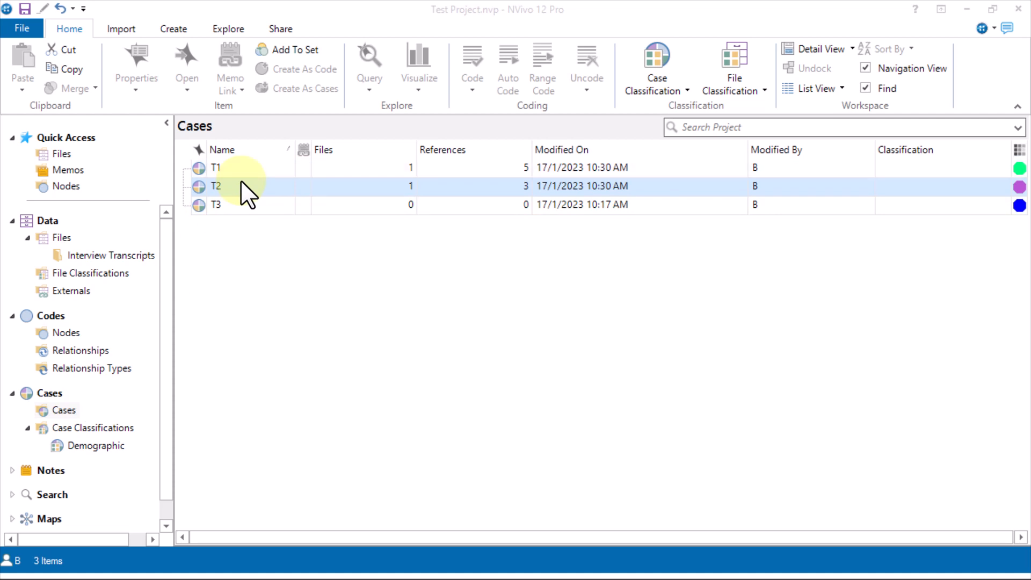
left_click(254, 169)
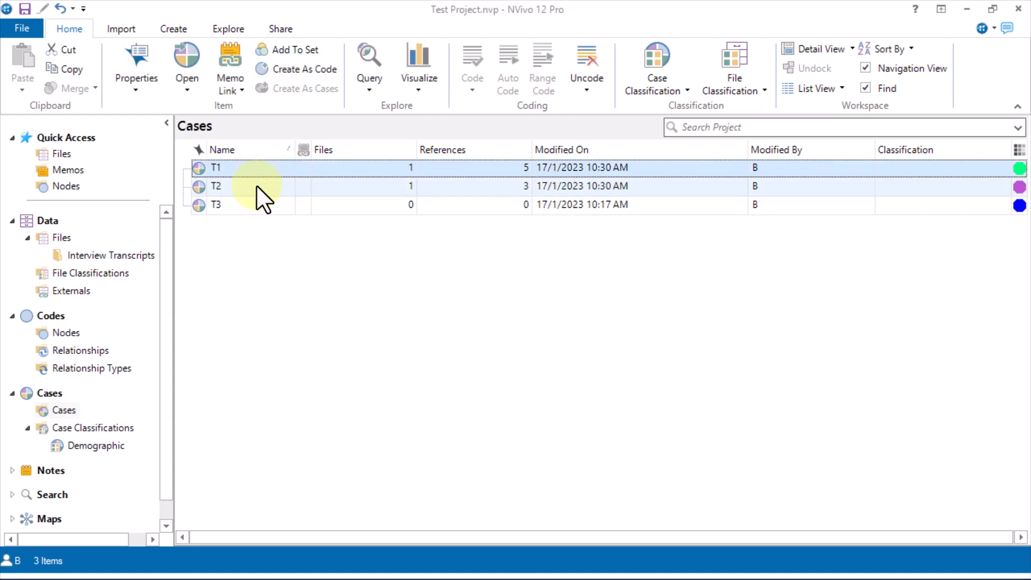
left_click(256, 185)
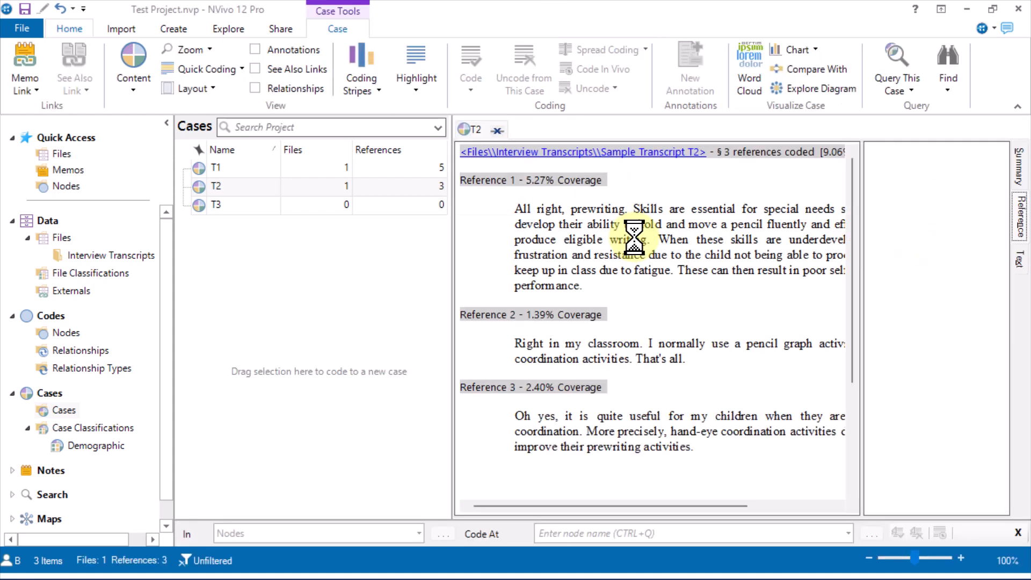
Step: Turn off the coding stripes for case T2 and display them again with All Coding
left_click(365, 92)
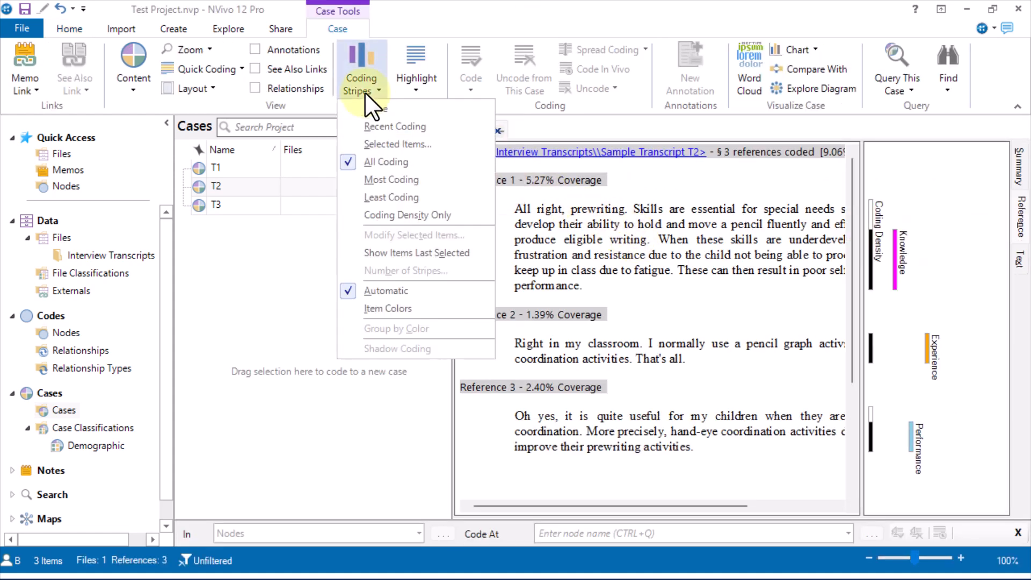
left_click(376, 106)
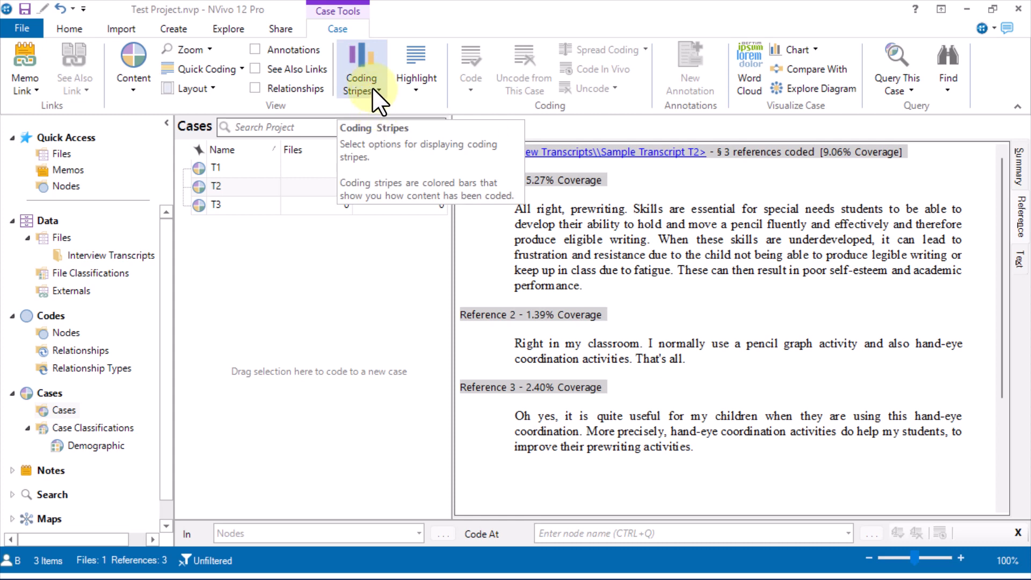
left_click(371, 86)
left_click(373, 161)
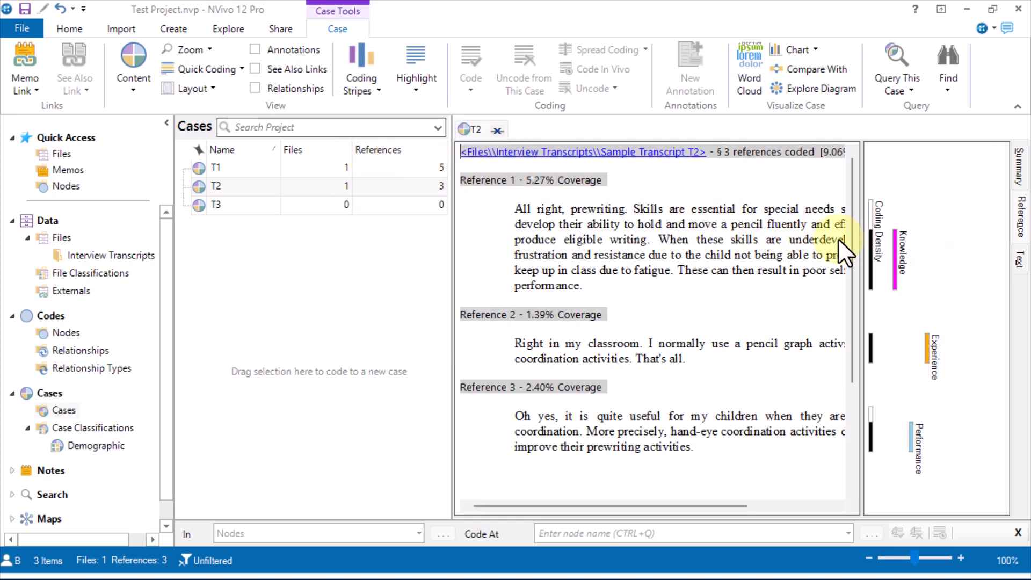
Step: Examine the T2 passages behind the Knowledge, Experience and Performance coding stripes, and close the case
mouse_move(896, 250)
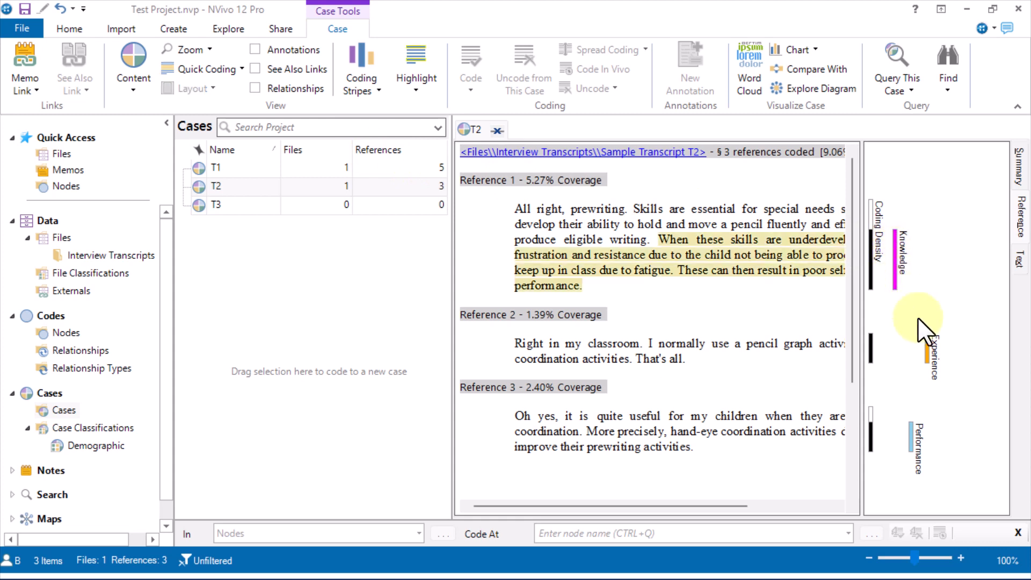
mouse_move(927, 346)
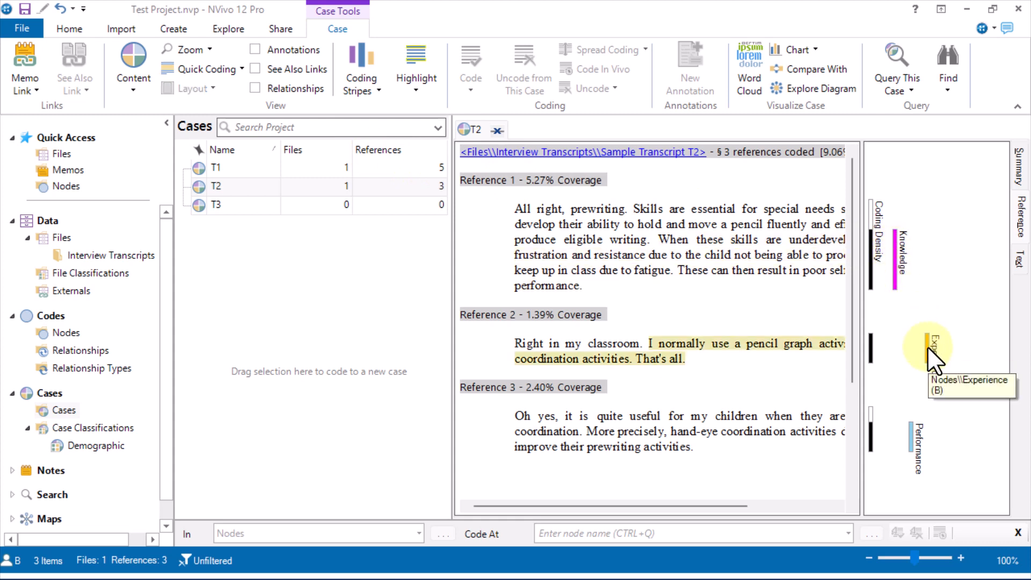
left_click(910, 440)
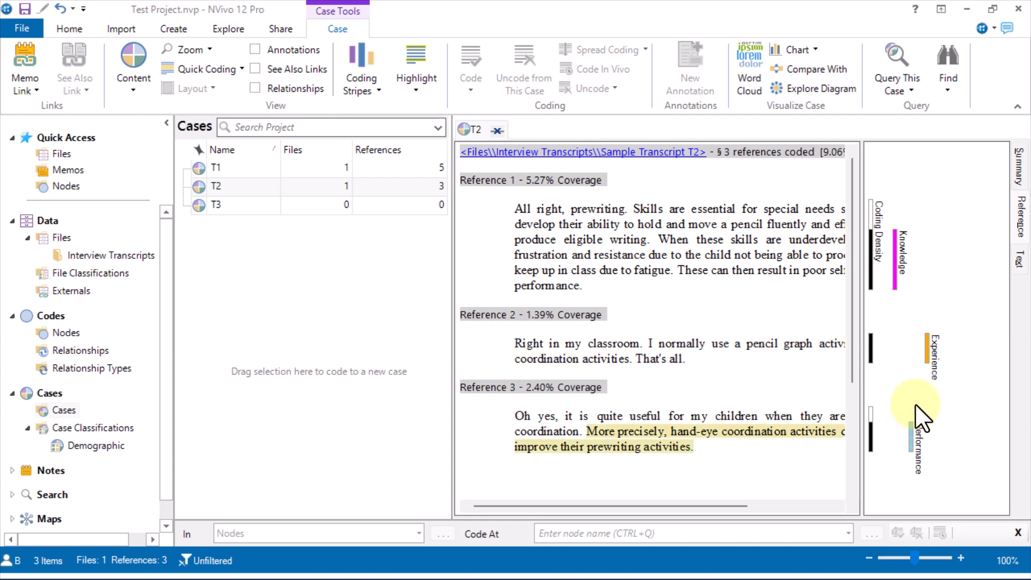
left_click(925, 347)
left_click(895, 261)
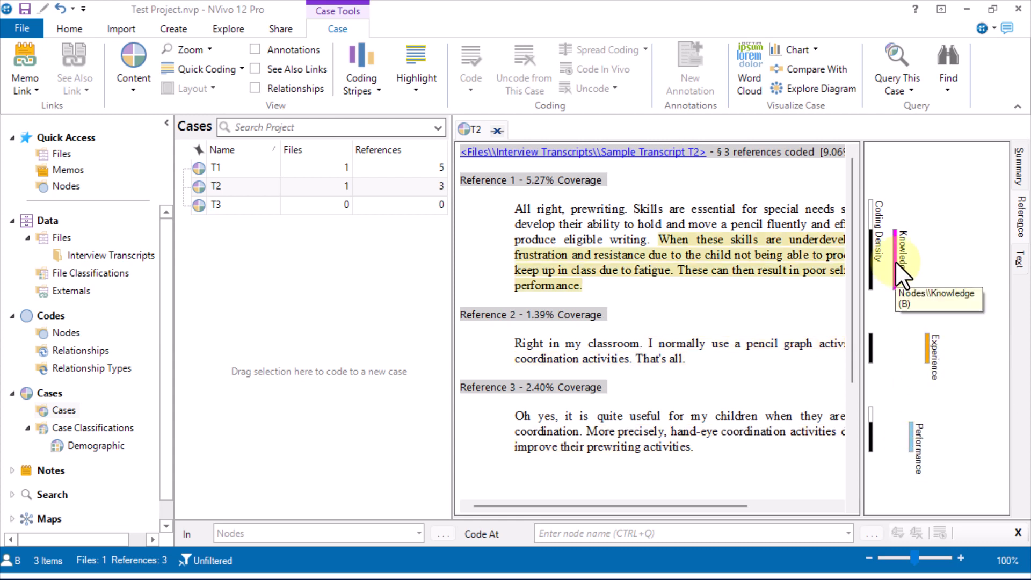
left_click(496, 131)
left_click(496, 131)
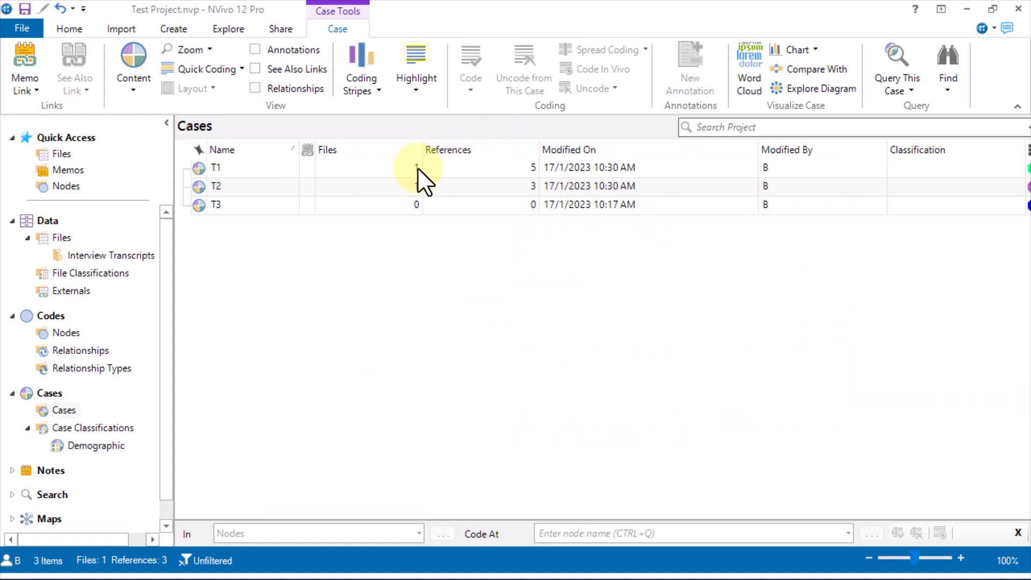
Step: Open the Experience node from the project's nodes to view its coded references
left_click(66, 332)
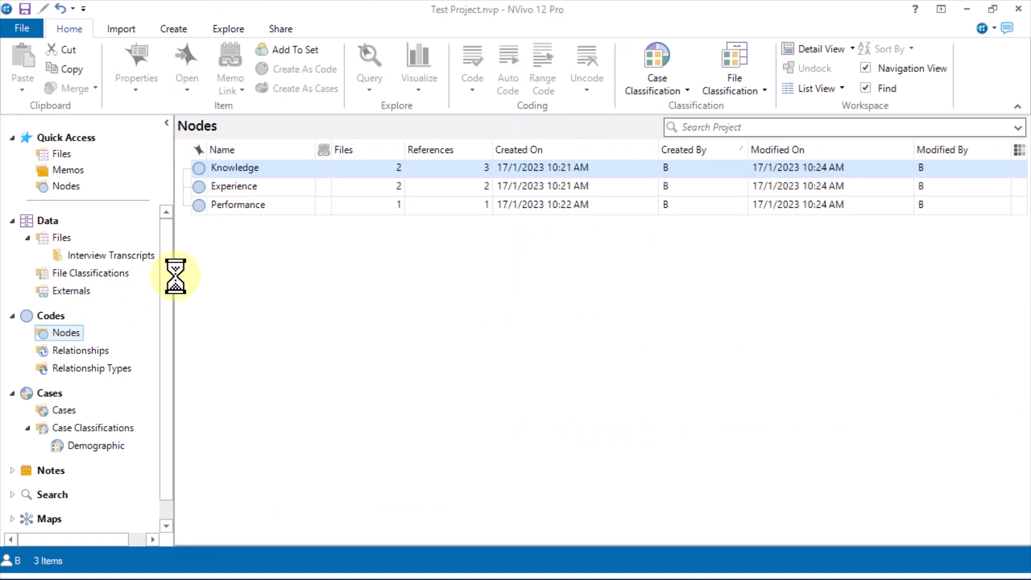
left_click(256, 187)
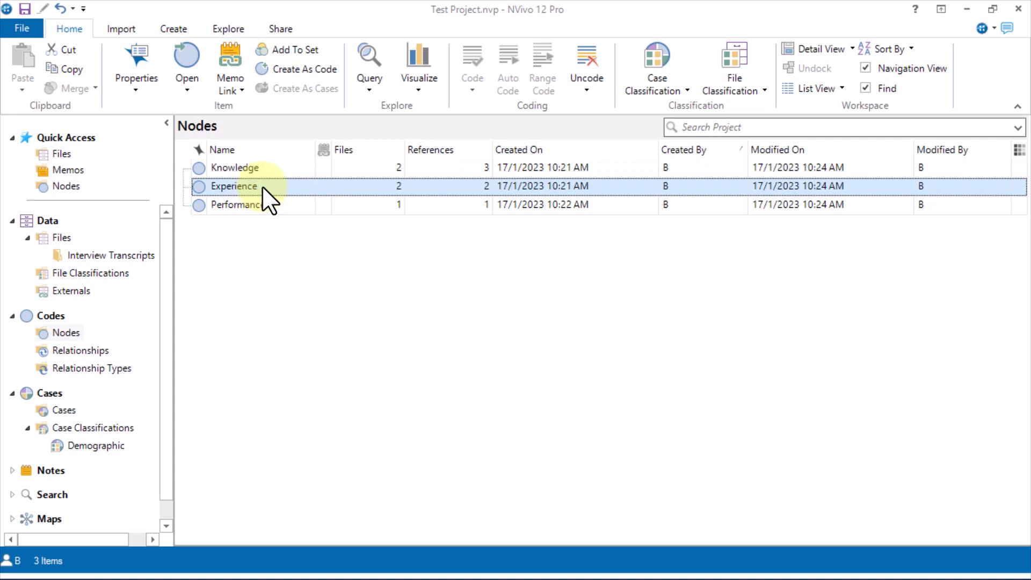
double_click(262, 185)
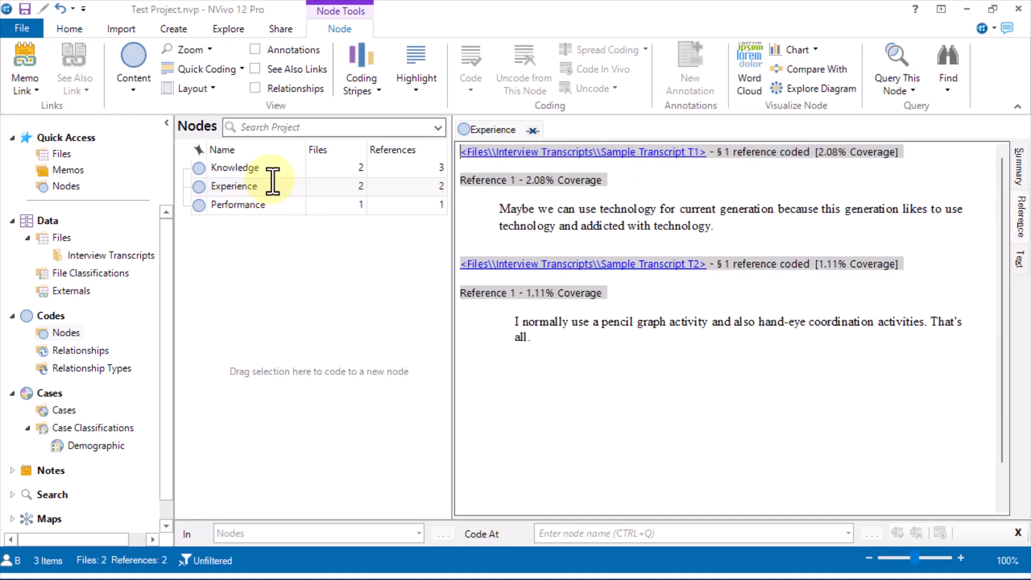
Step: Display All Coding stripes for the Experience node and highlight the passages coded to cases T1 and T2
left_click(359, 92)
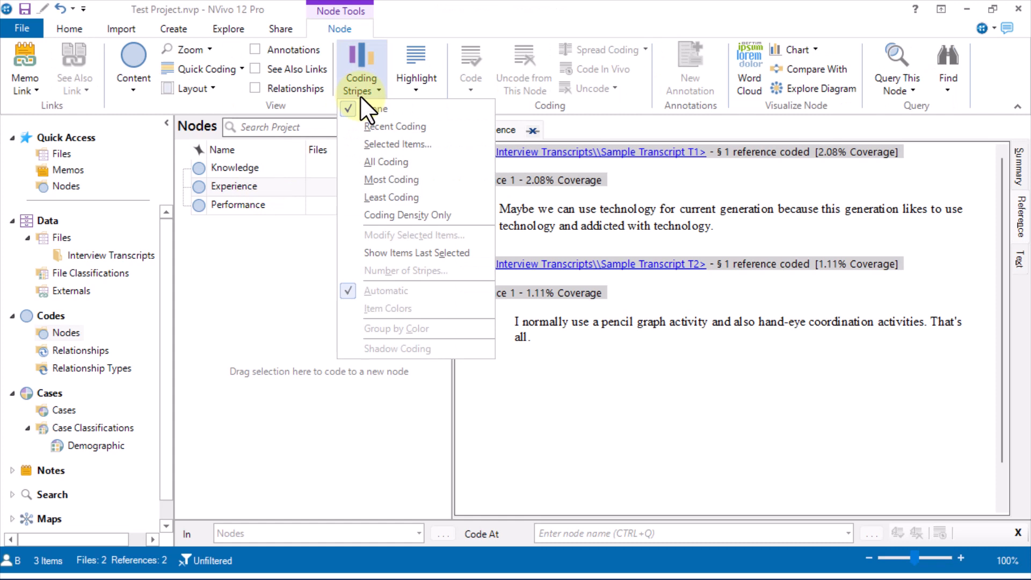
left_click(372, 156)
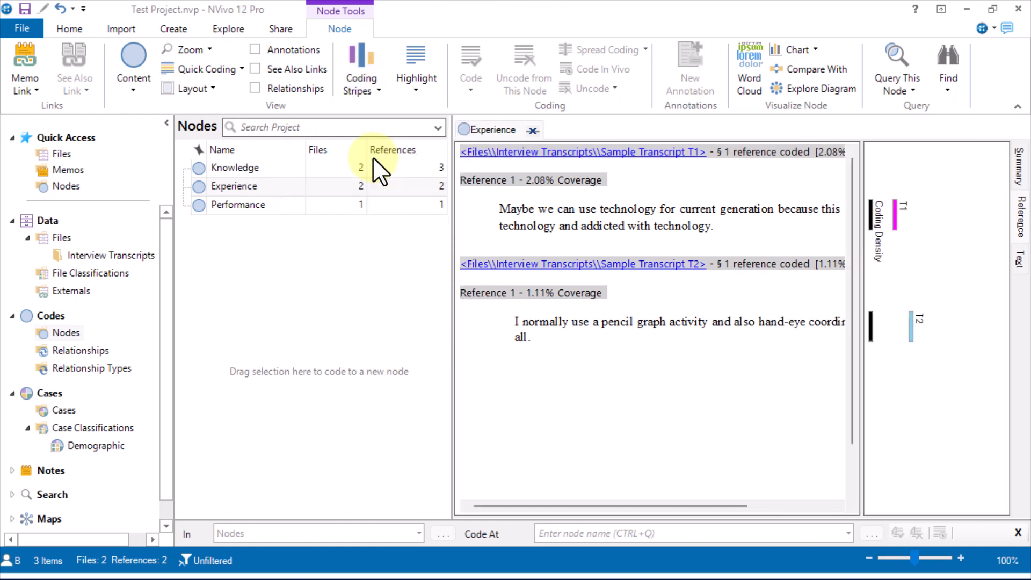
left_click(894, 220)
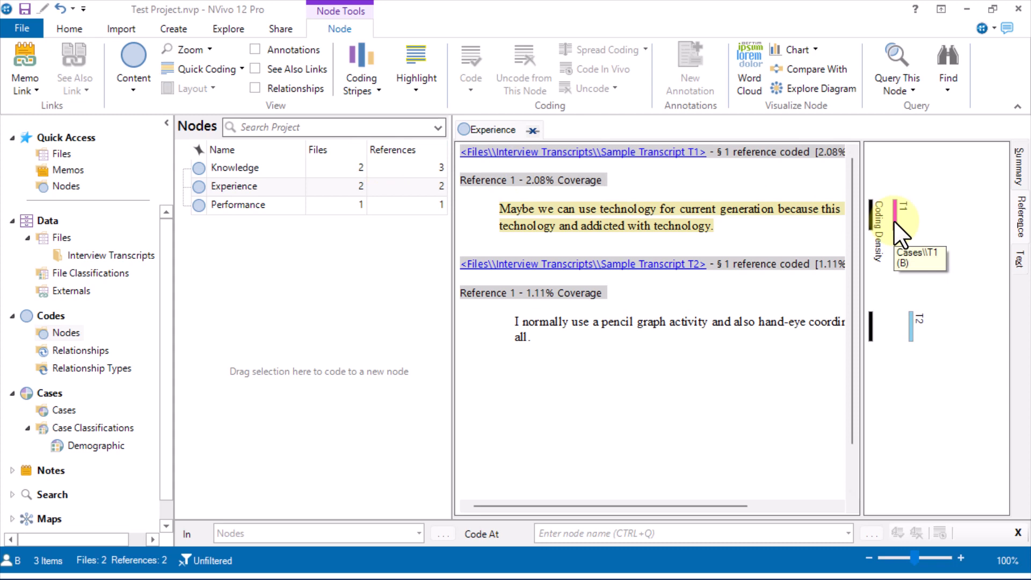
left_click(910, 318)
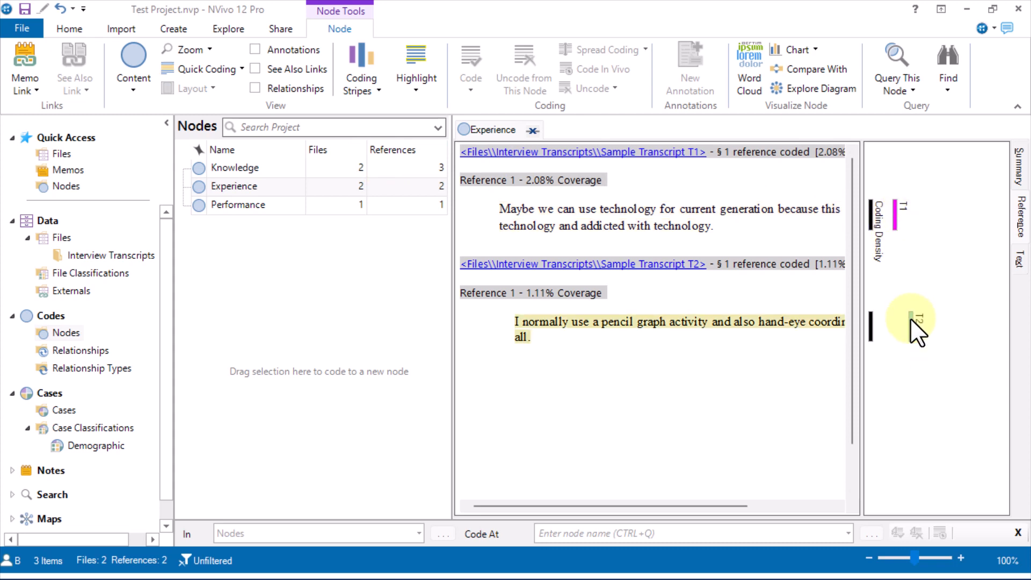